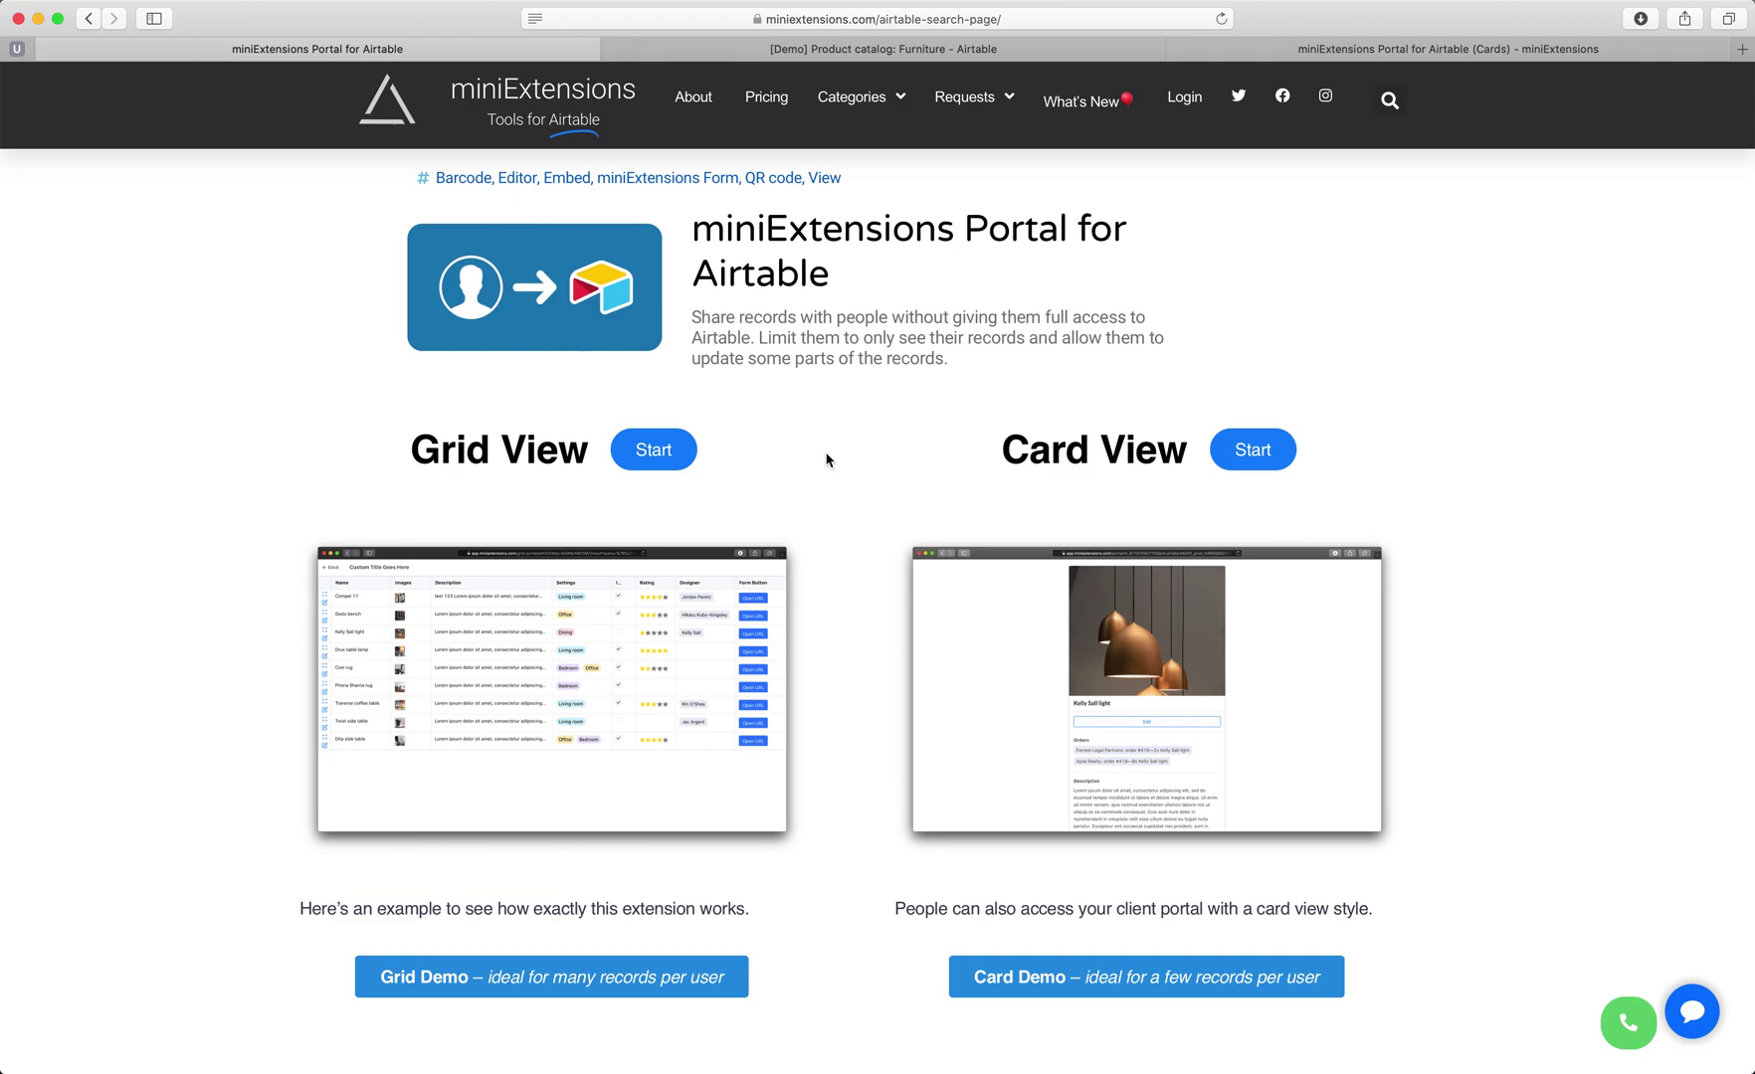
Inspect the Vendor links in the Airtable catalog, checking which rows belong to vendor box.
left_click(832, 52)
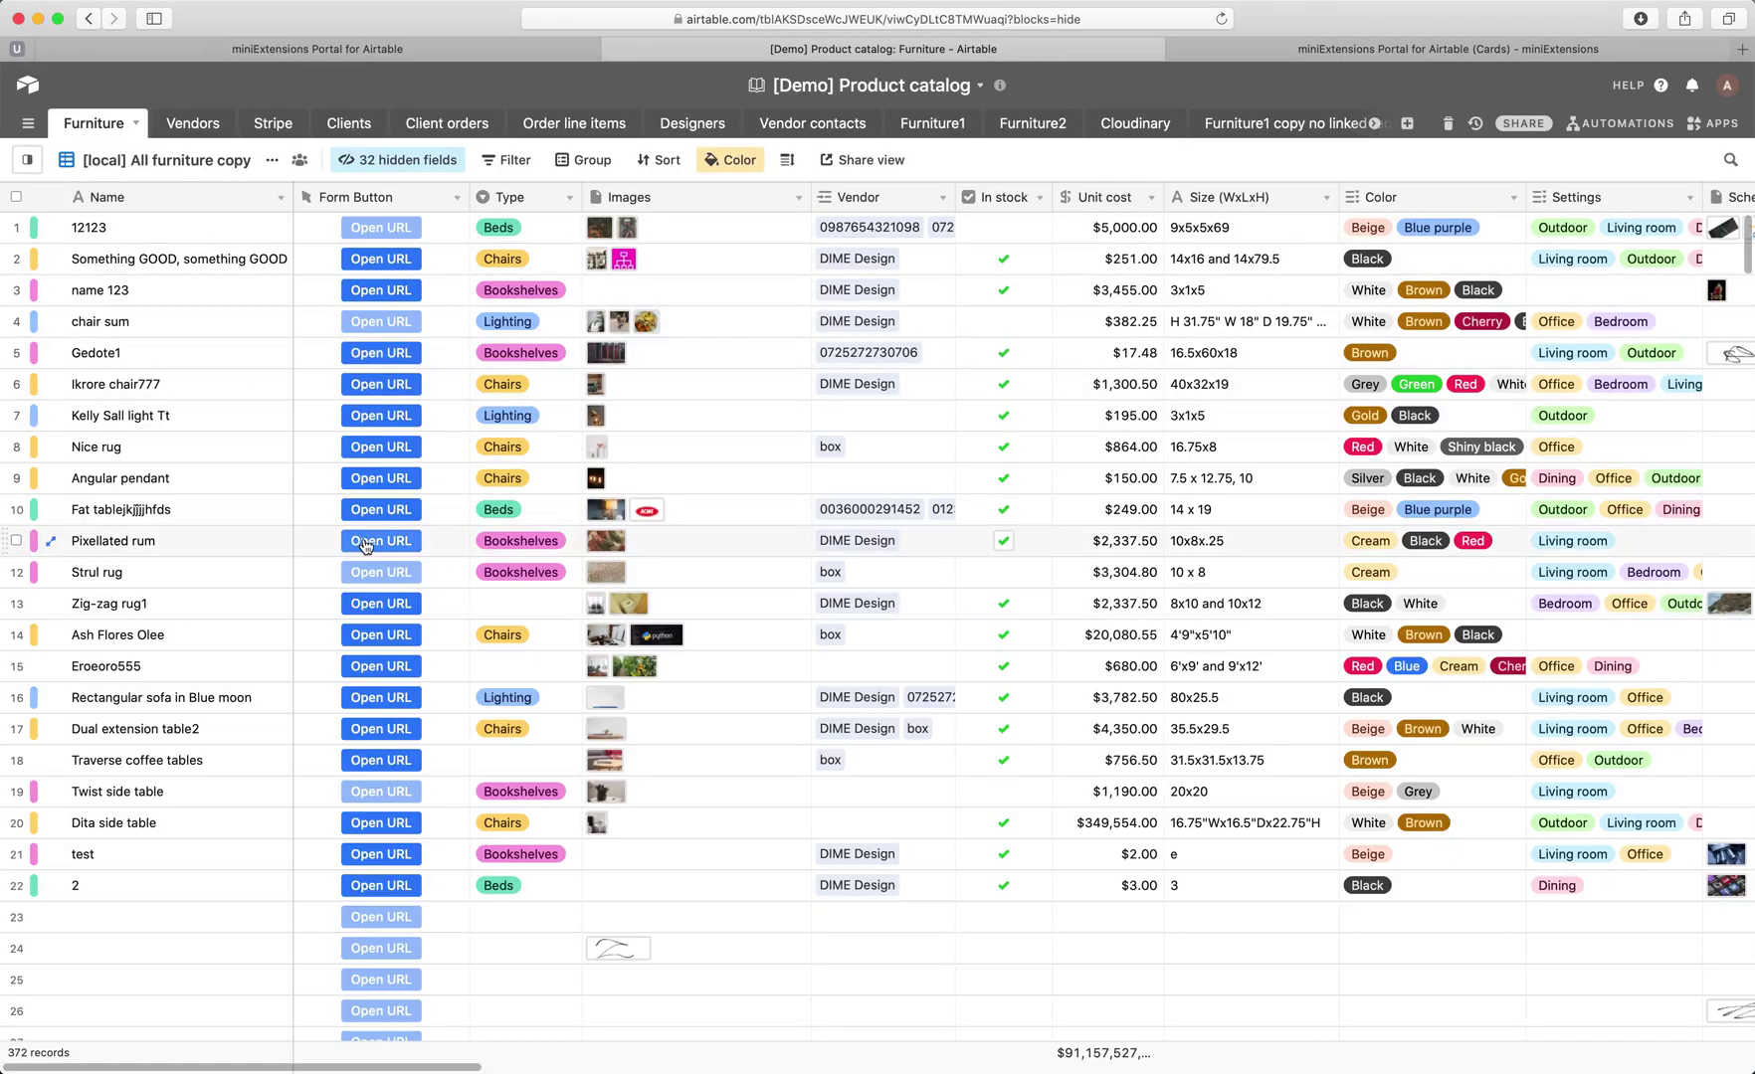
left_click(872, 198)
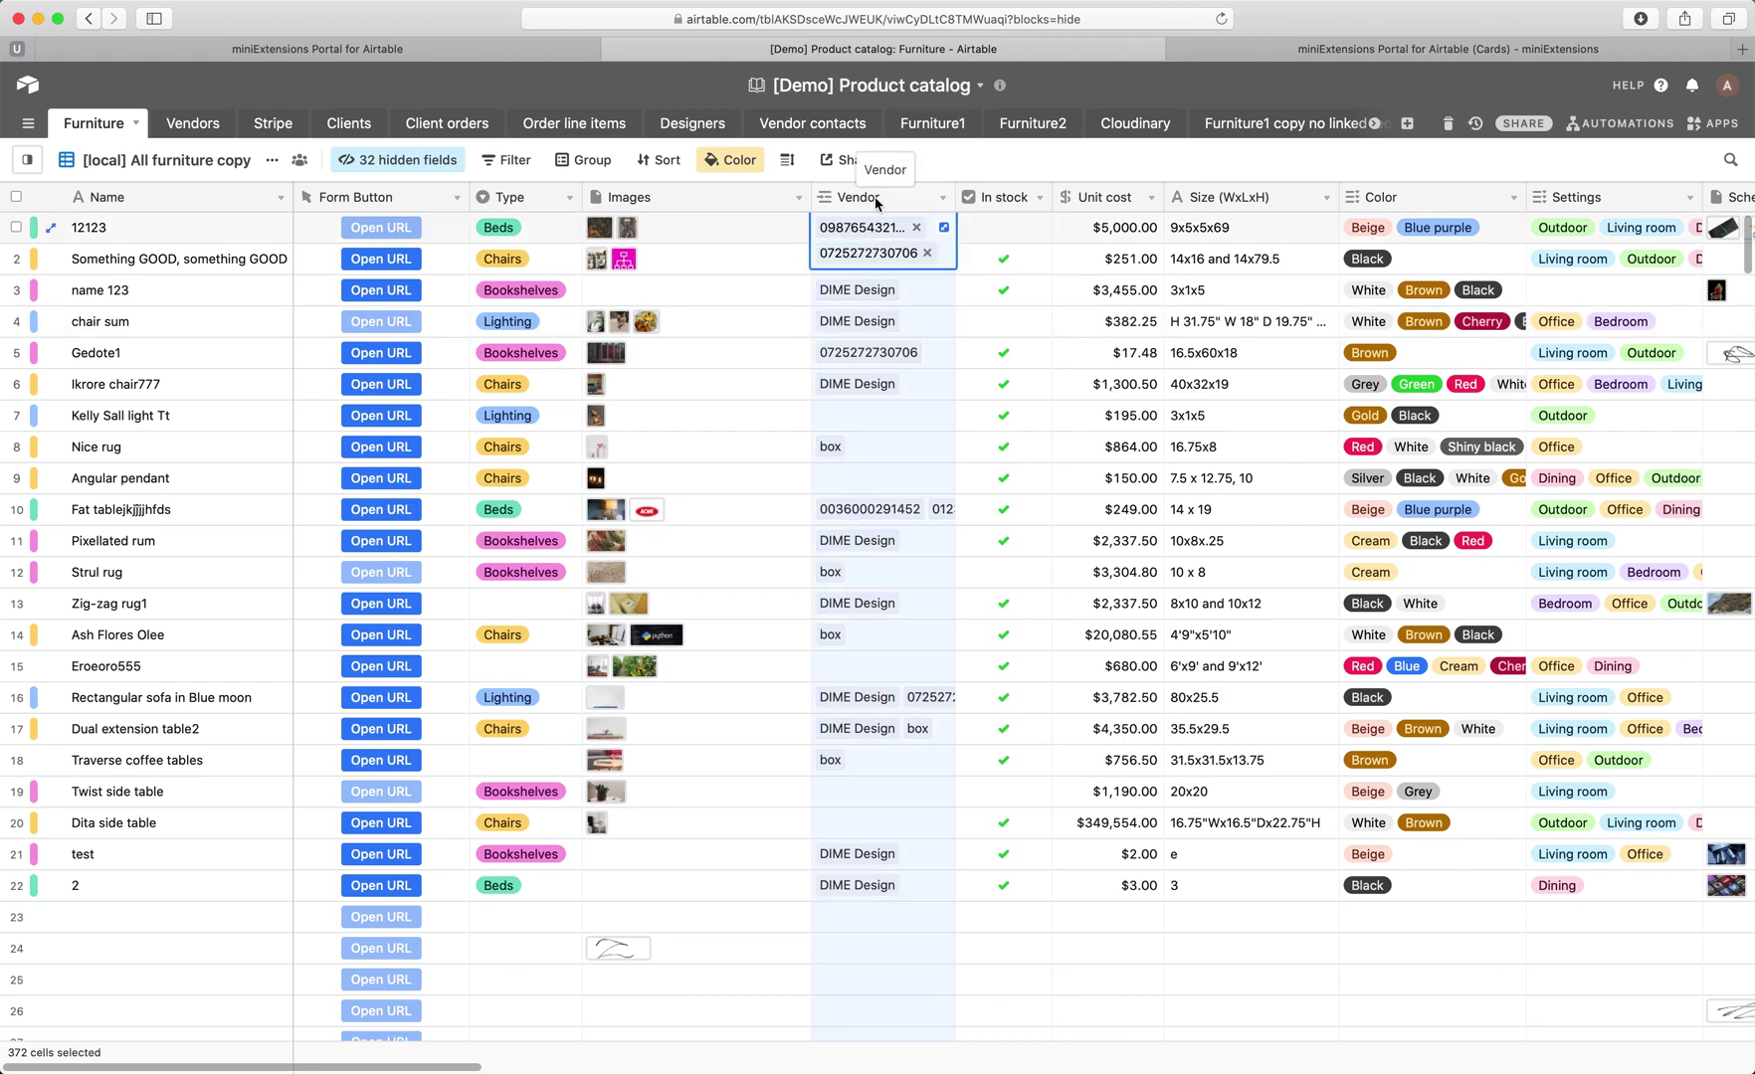
left_click(889, 457)
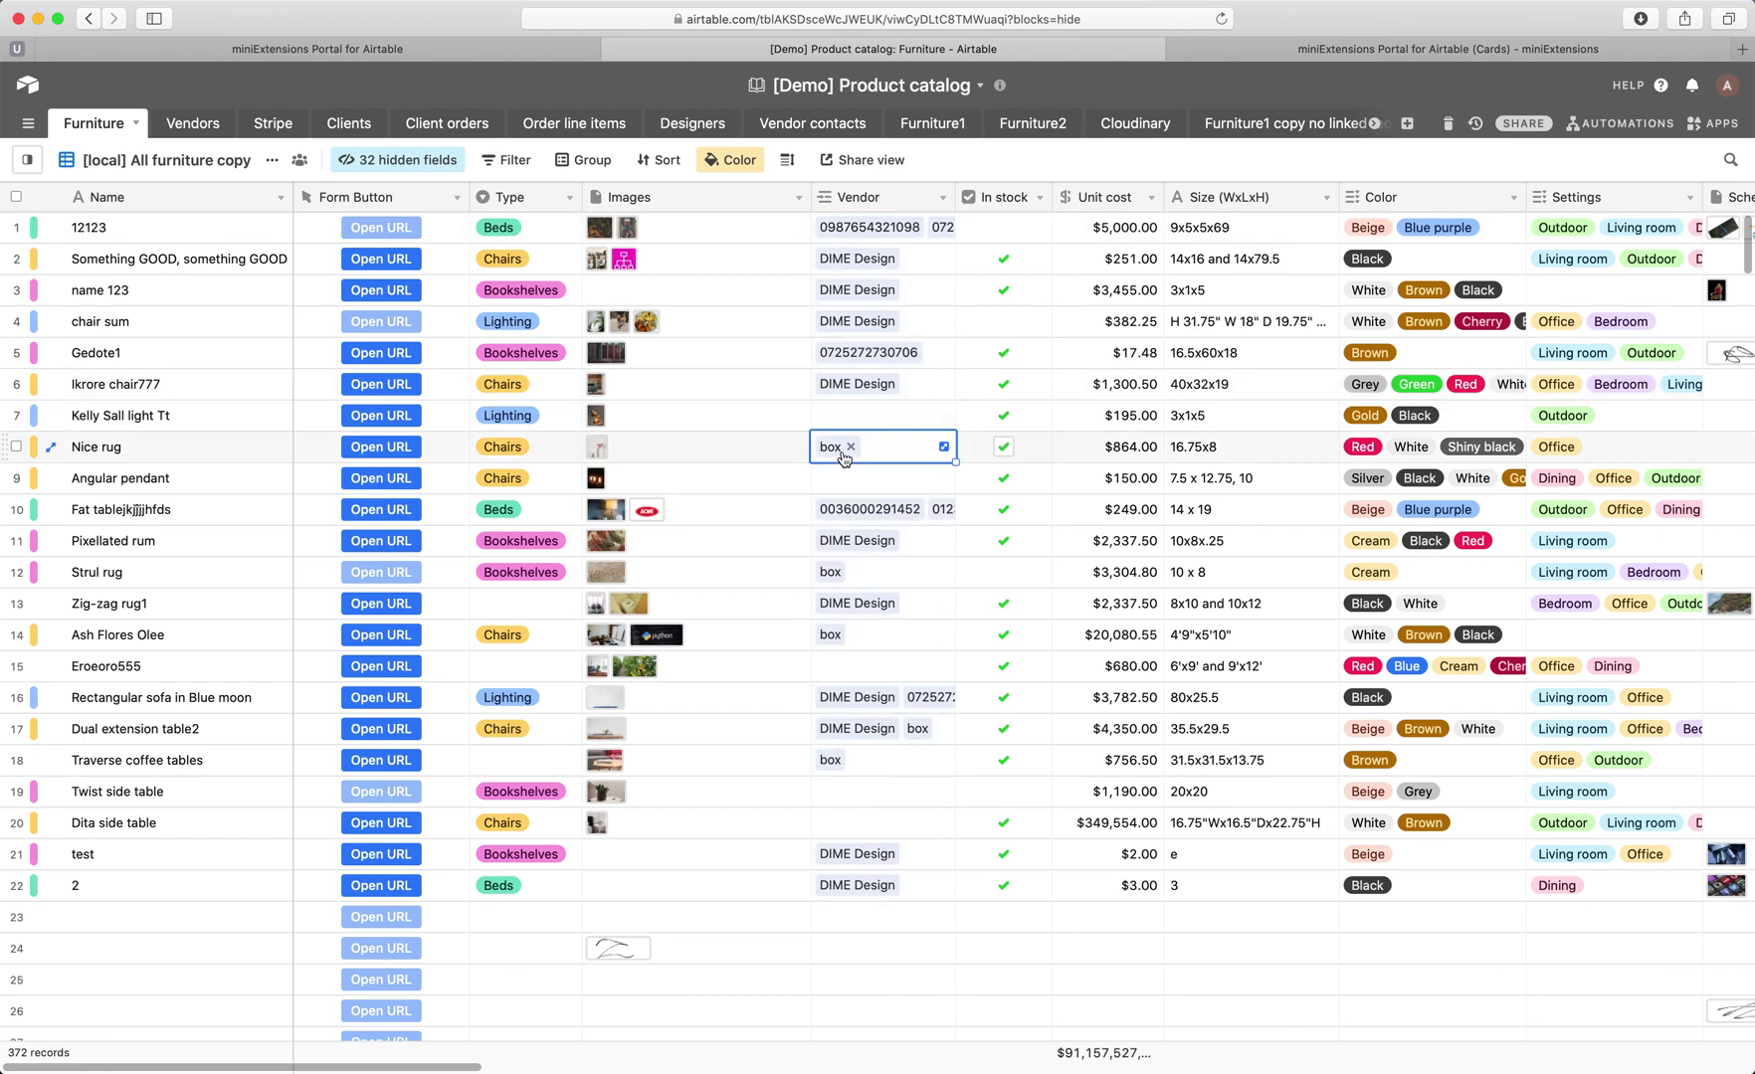
left_click(893, 575)
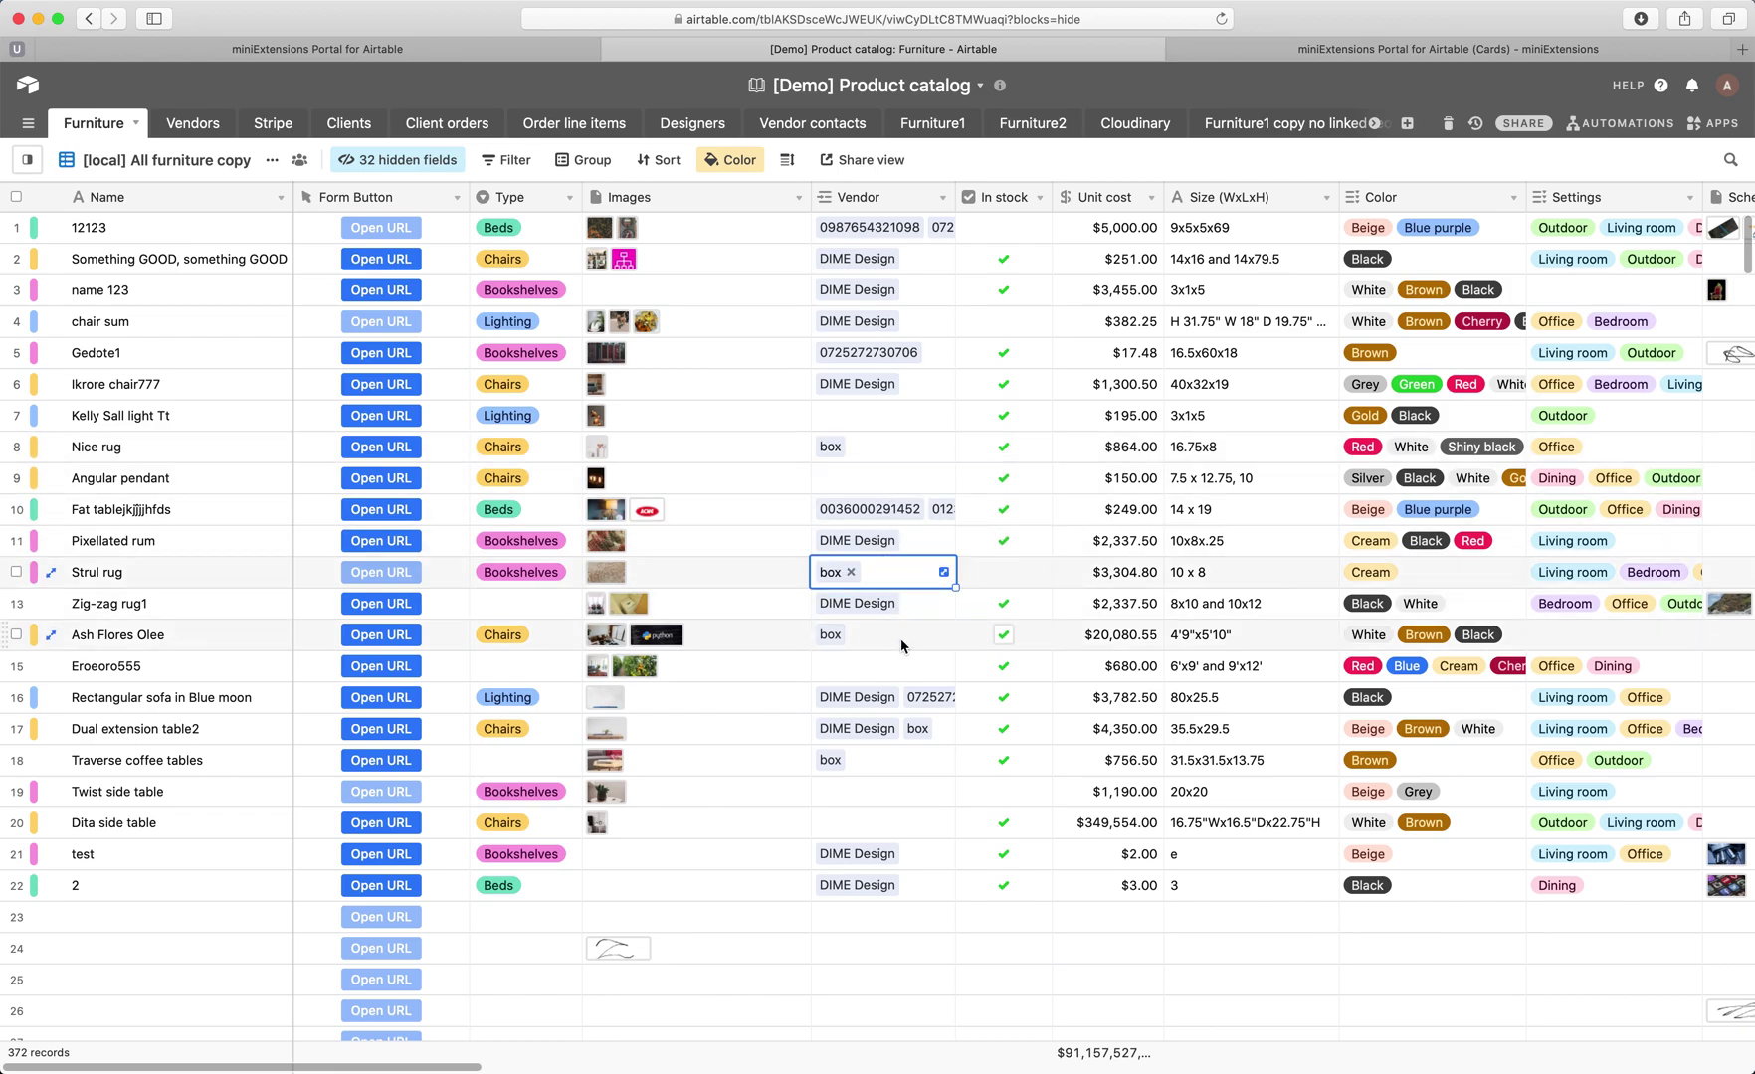
left_click(901, 642)
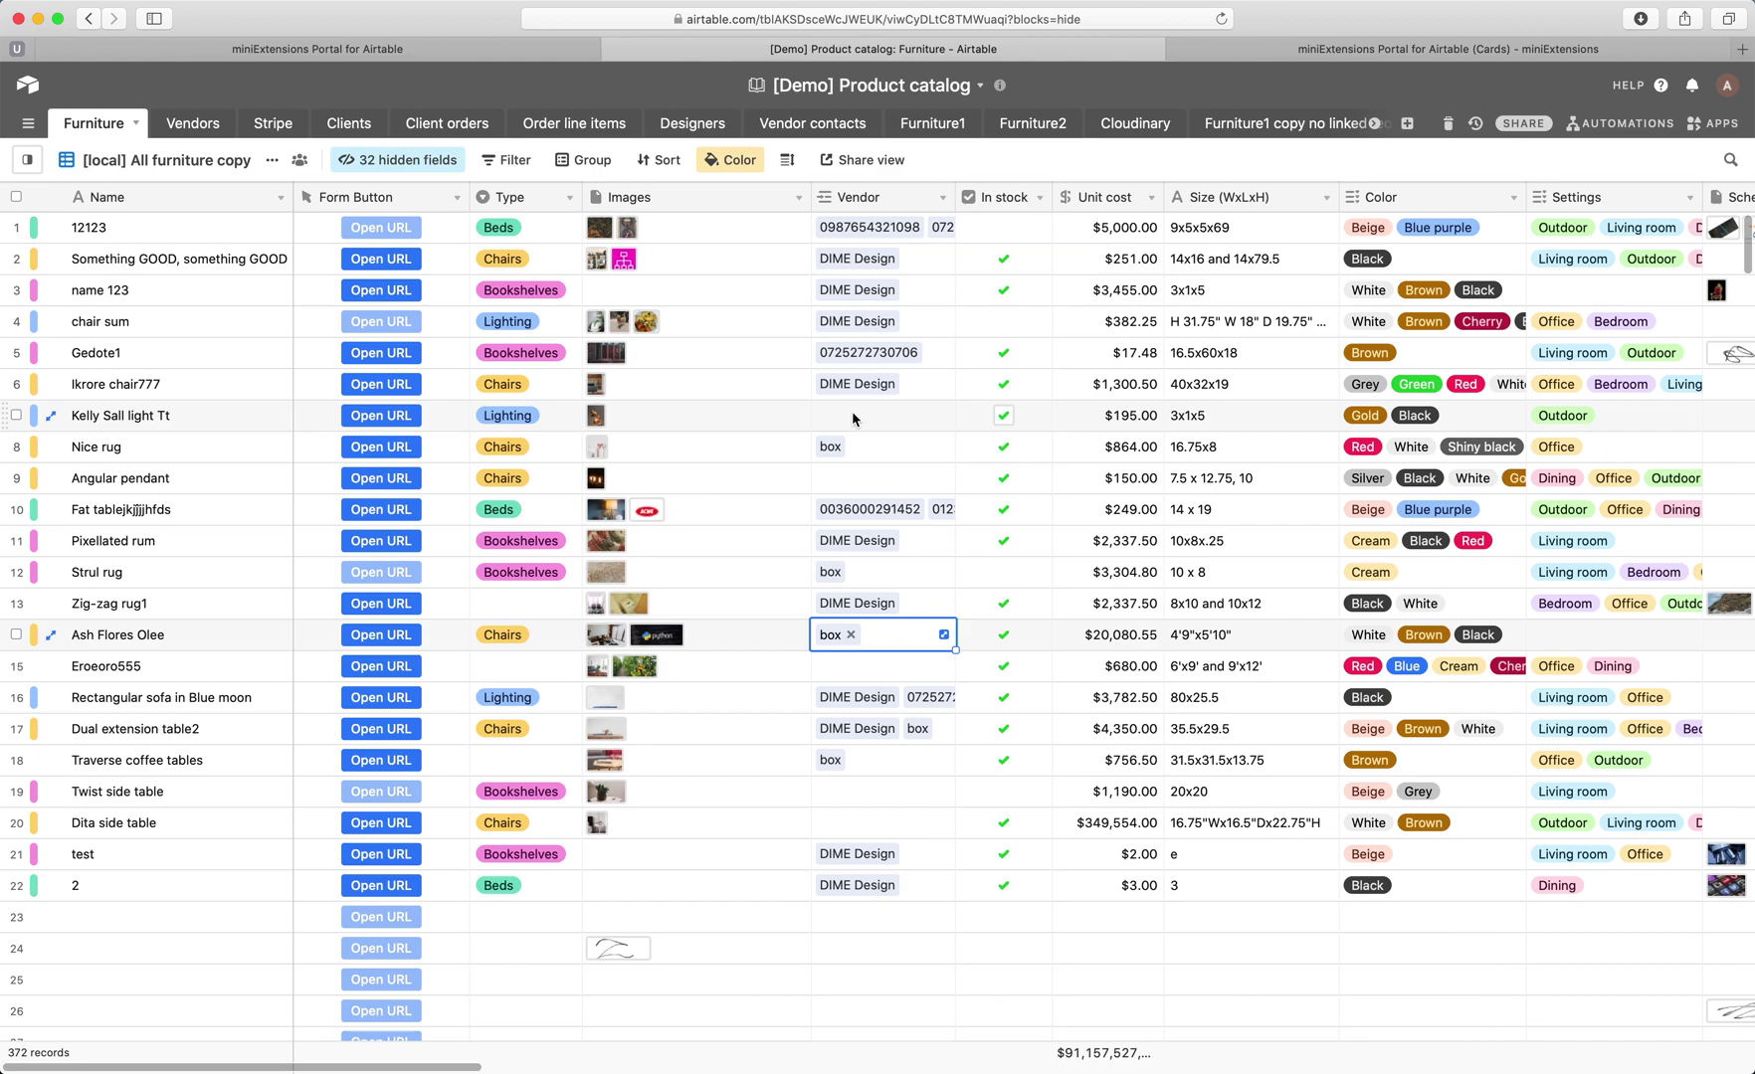
left_click(866, 207)
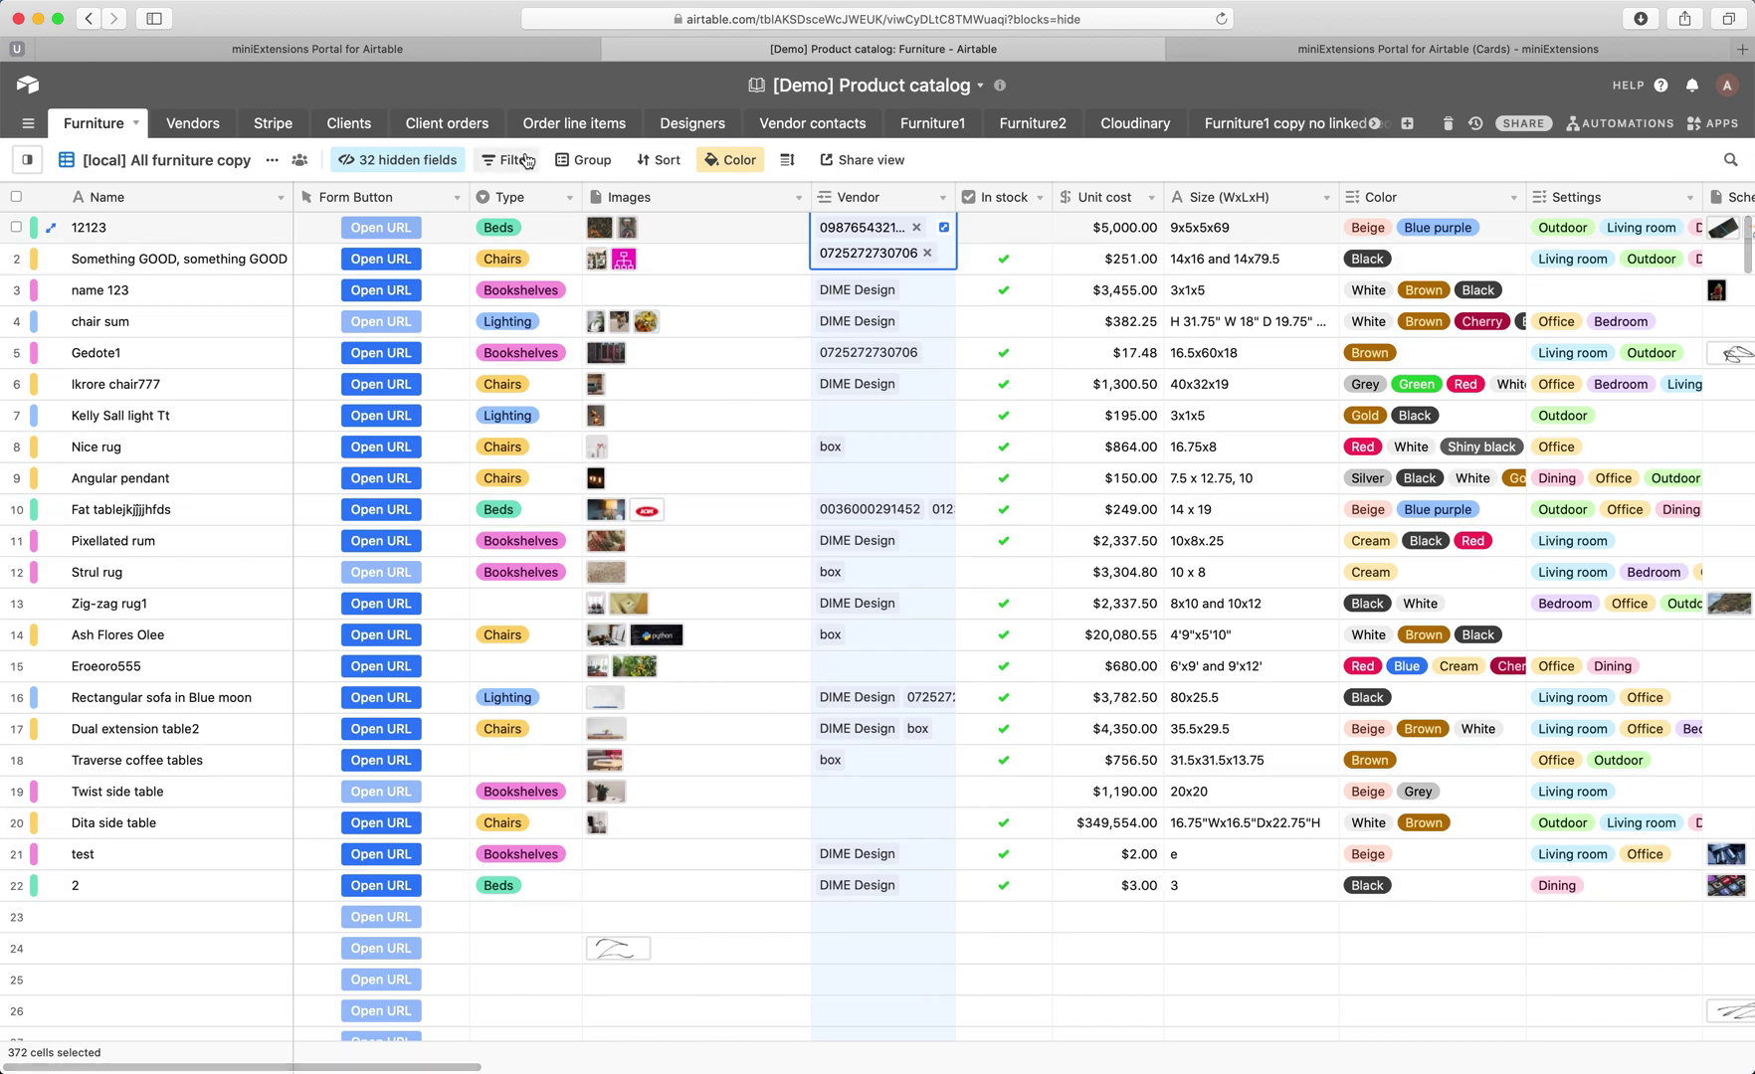
Look up the vendor Name and Pin columns in the Airtable Vendors table.
left_click(417, 51)
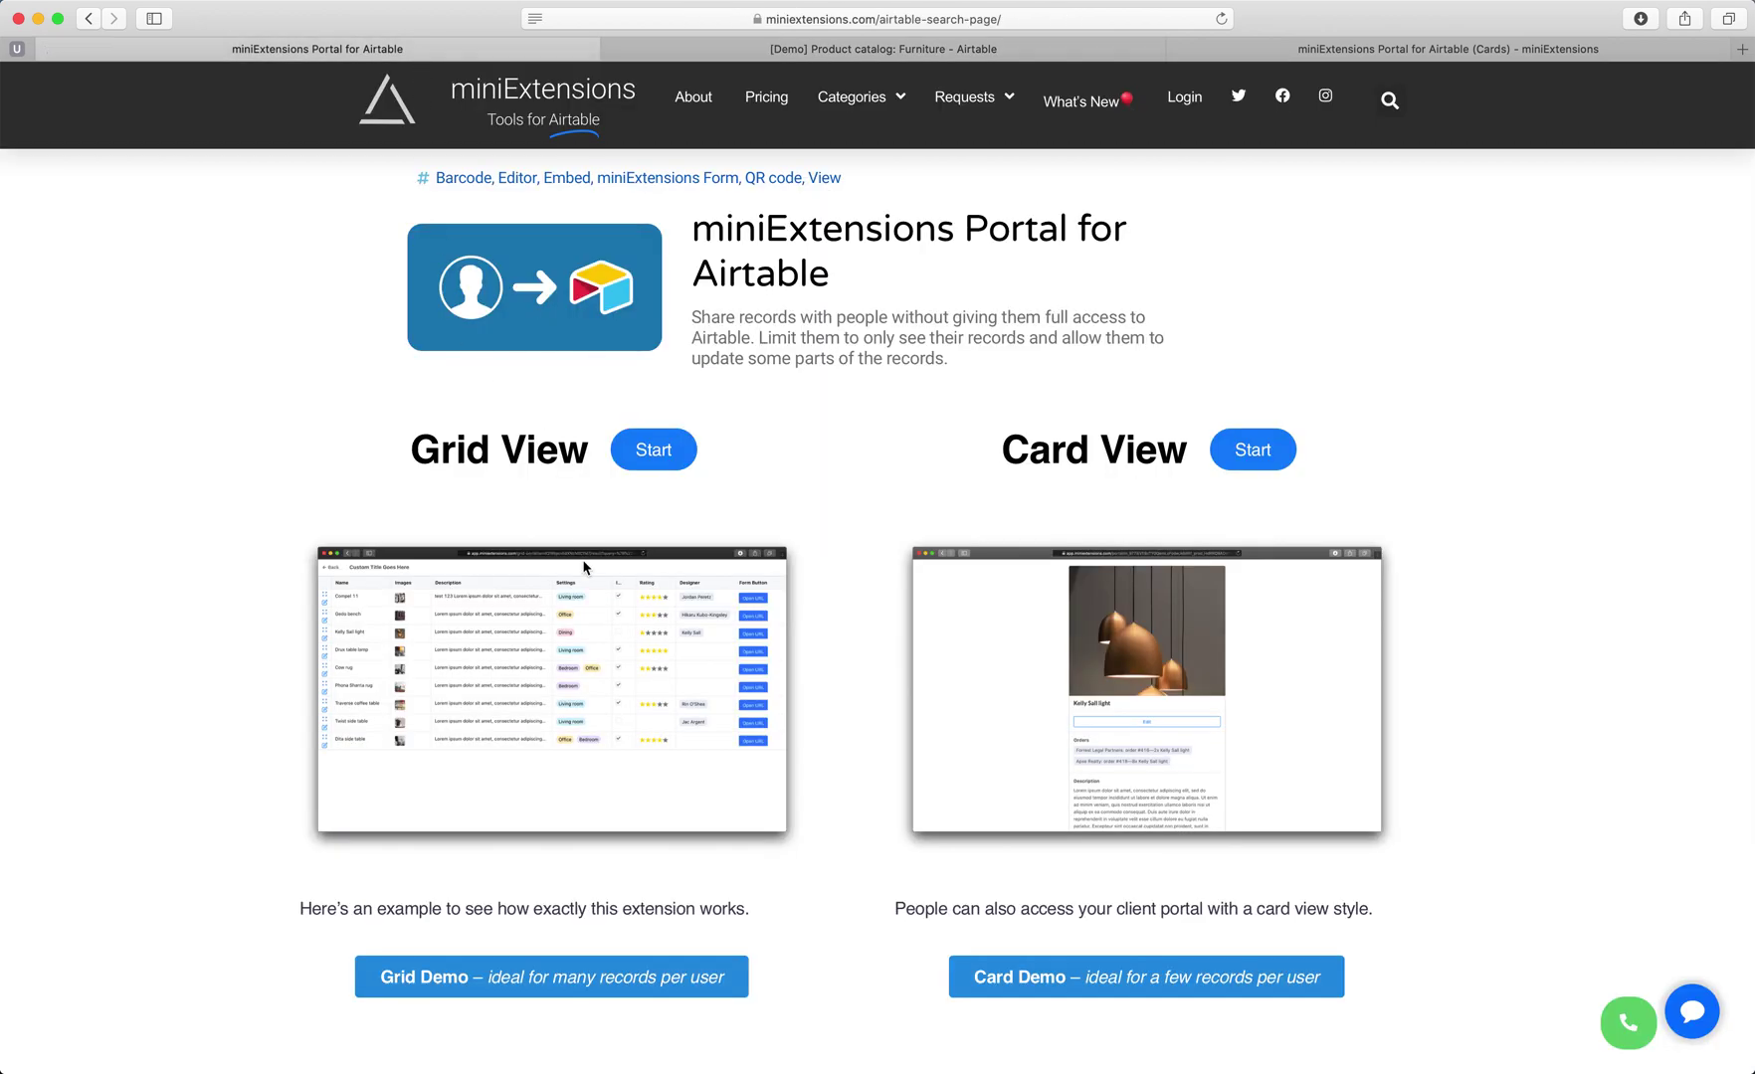
scroll(584, 567, "down", 2)
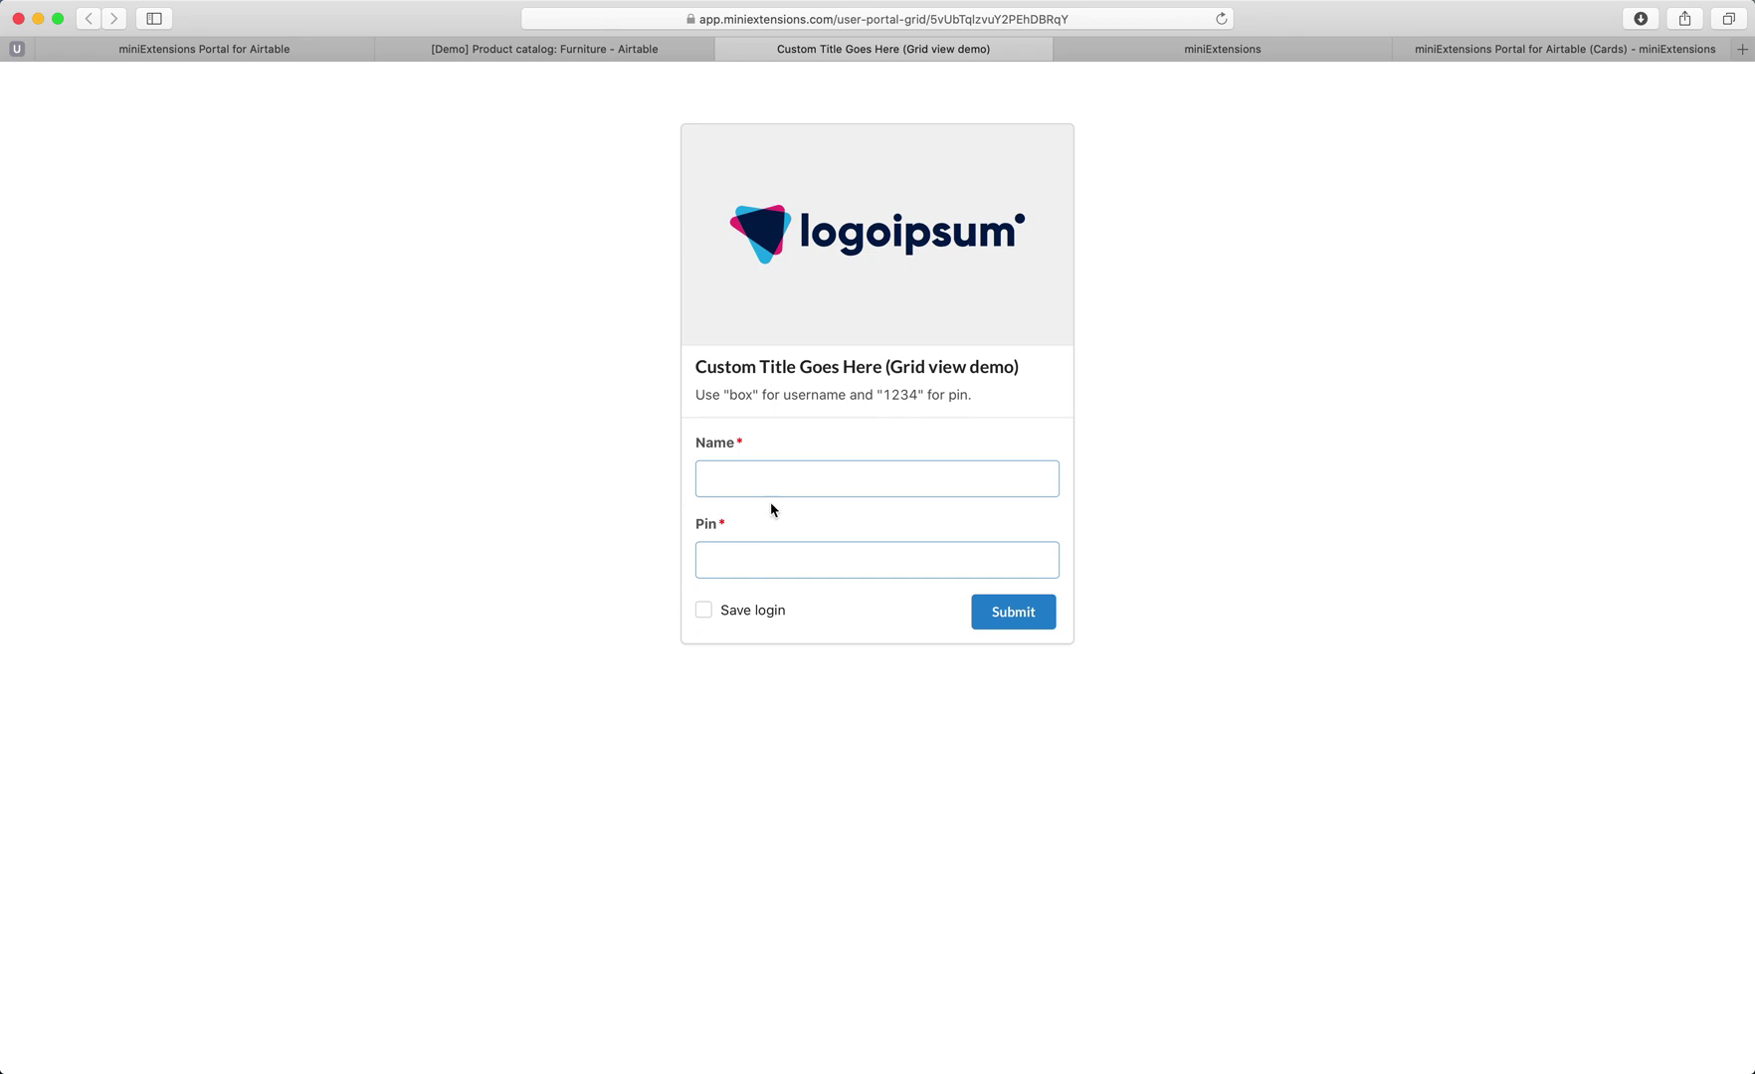
left_click(539, 52)
left_click(201, 123)
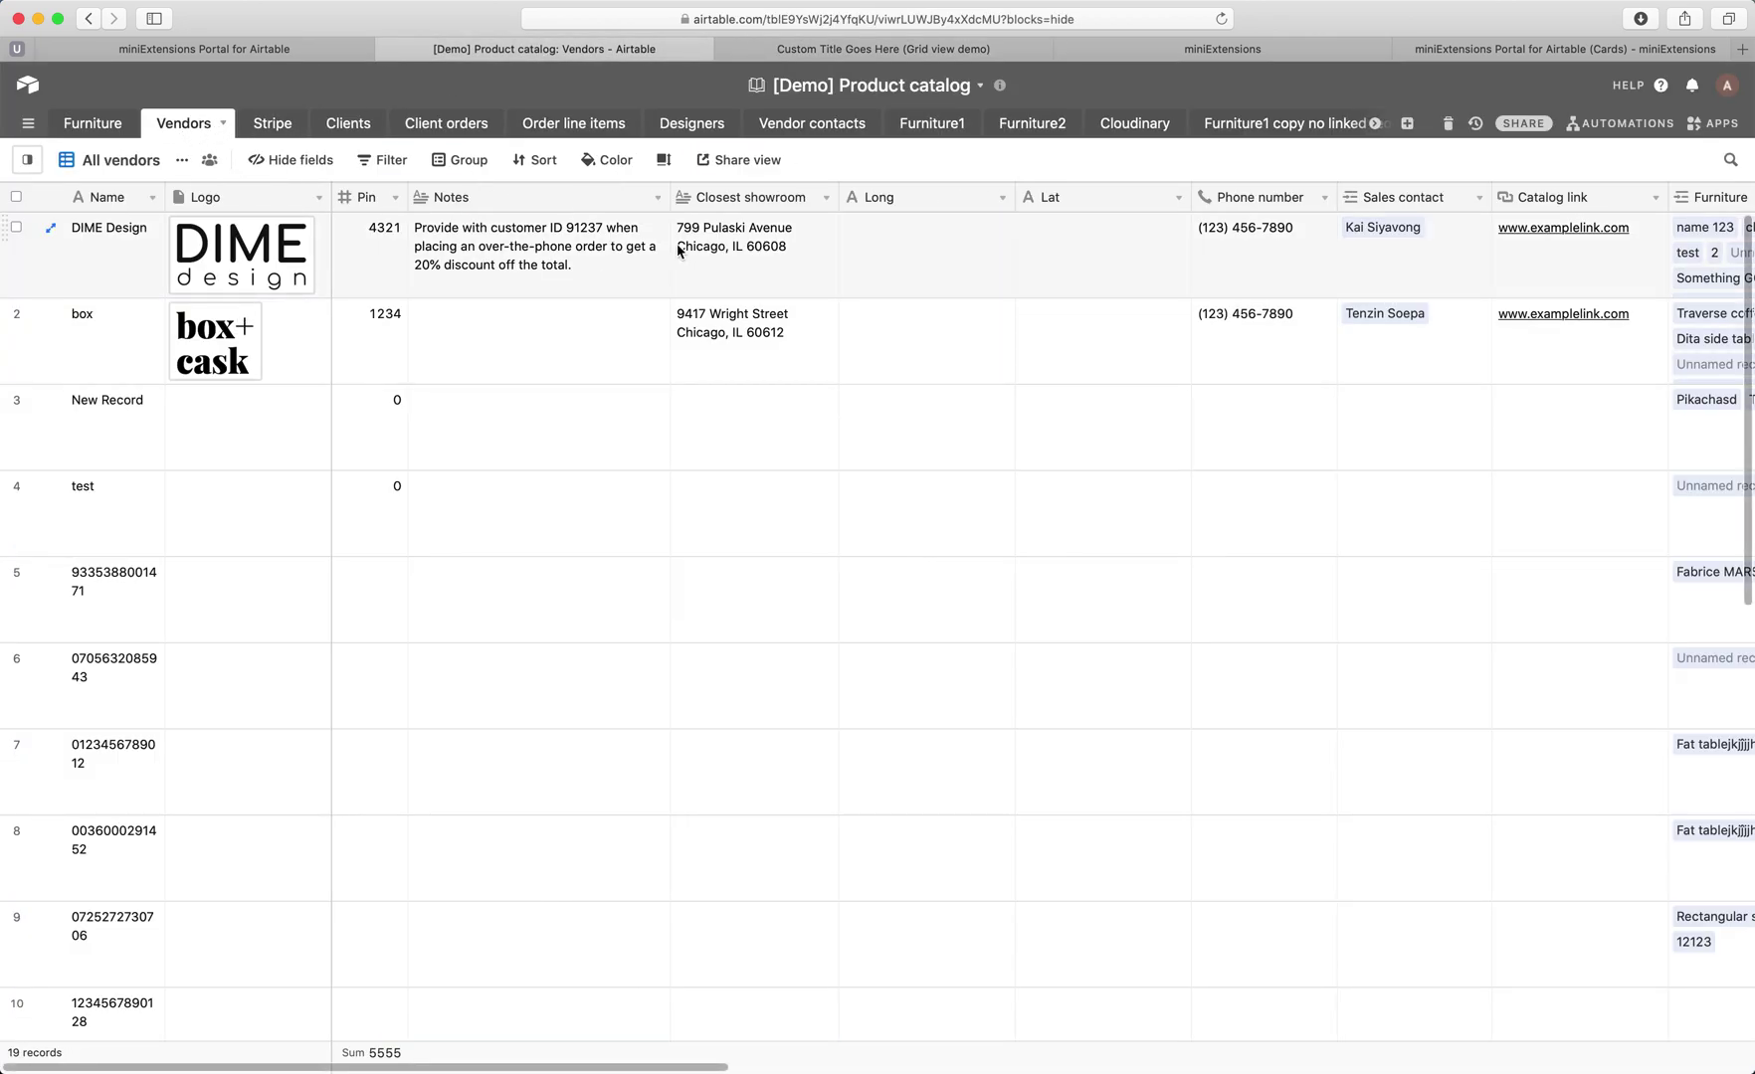
left_click(851, 52)
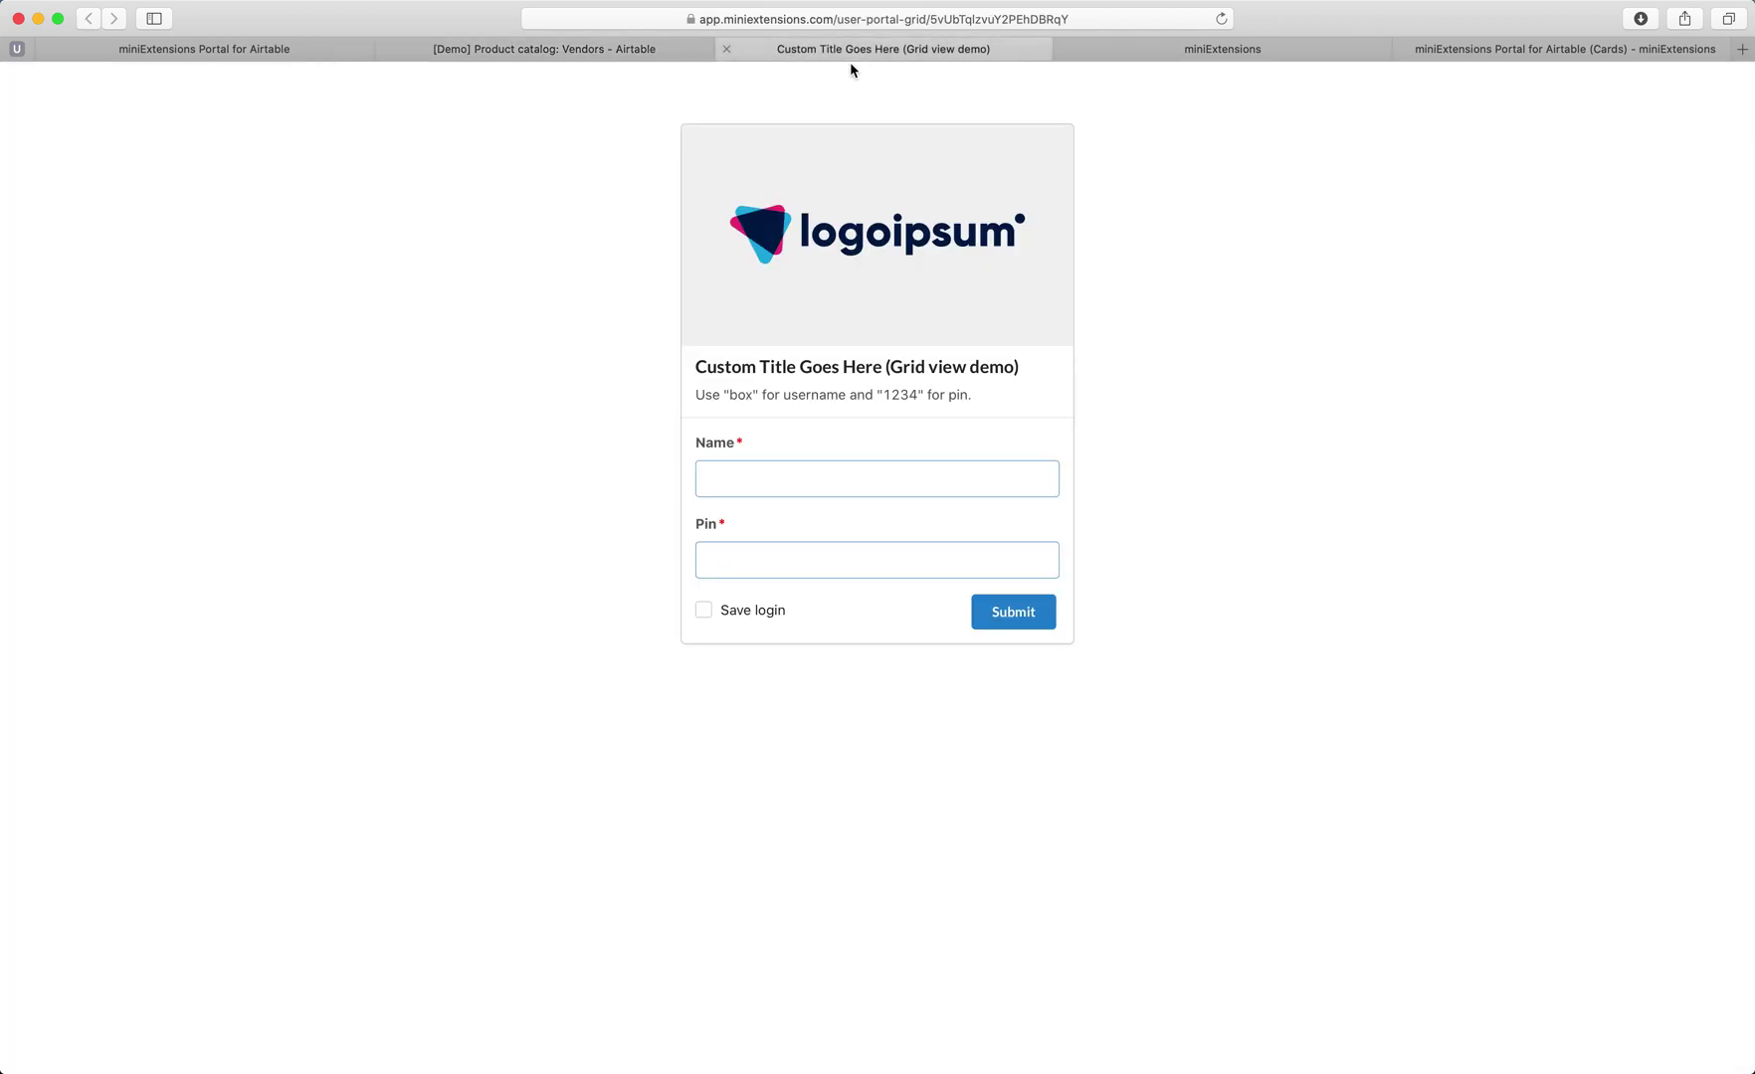
left_click(759, 487)
left_click(787, 446)
left_click(591, 51)
left_click(115, 199)
left_click(370, 199)
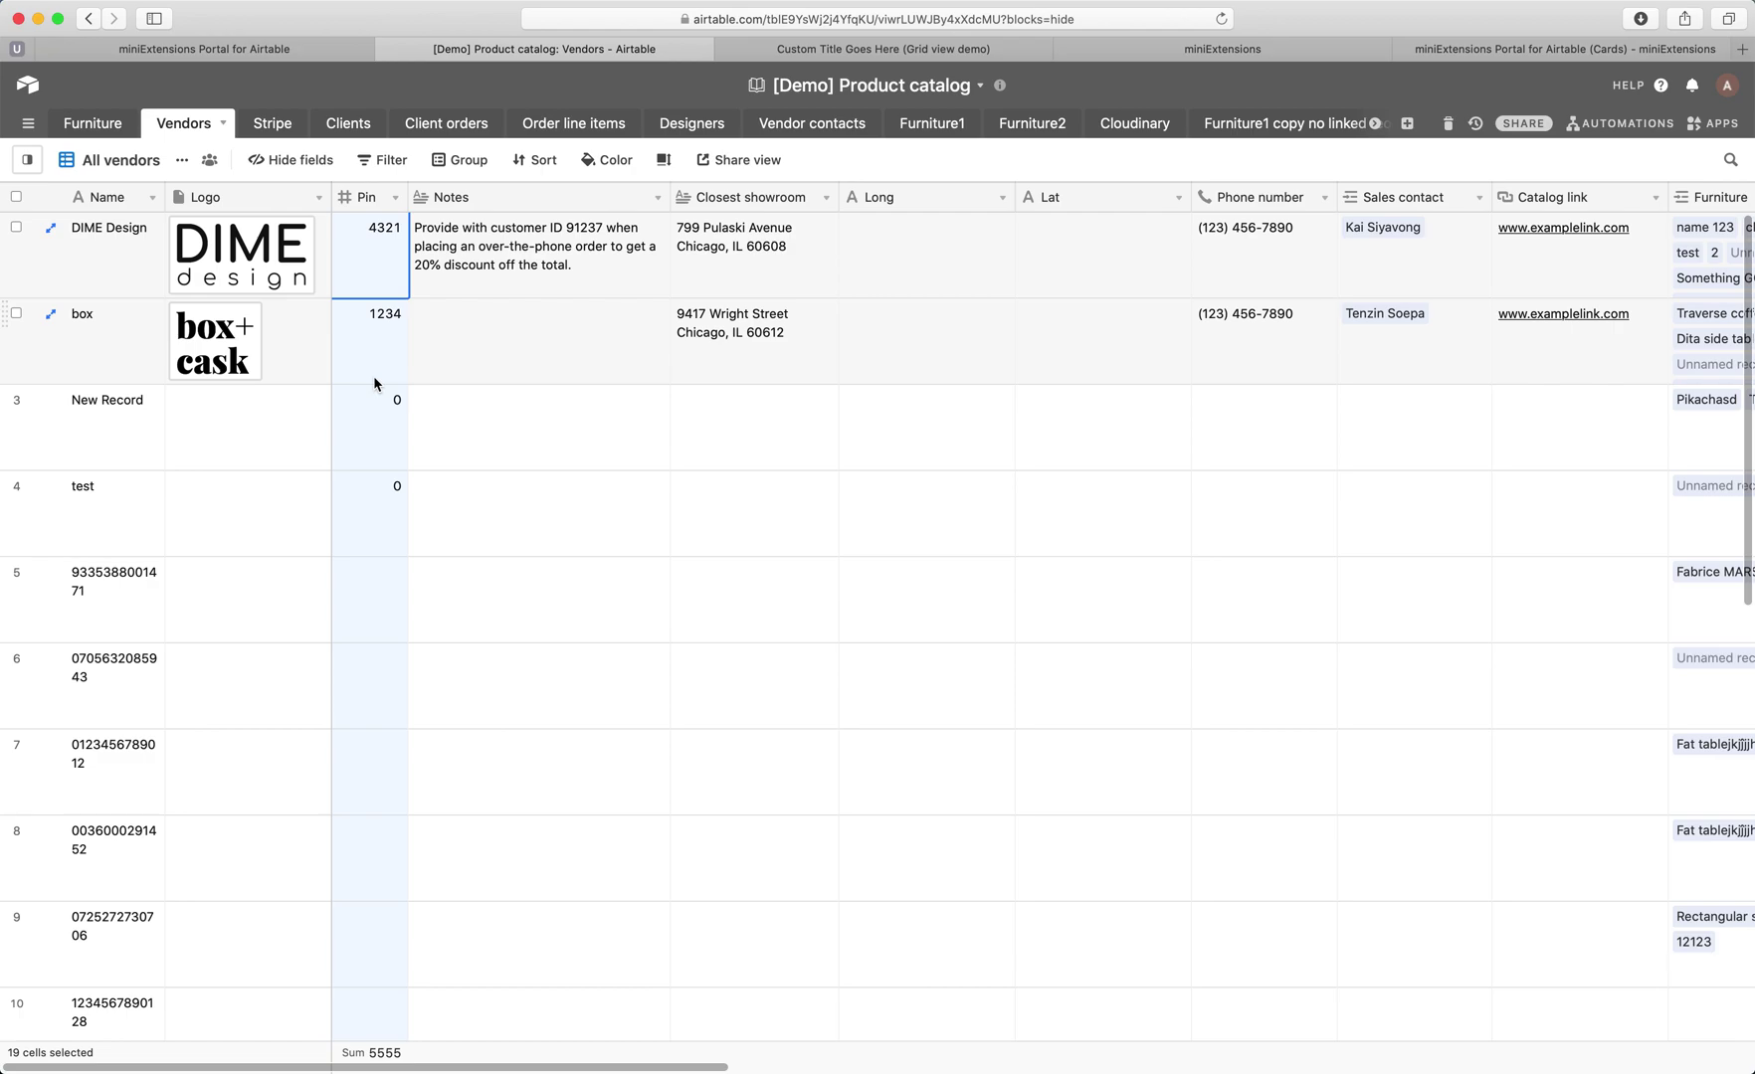
Fill the grid-view login form with vendor name 'box' and the vendor's PIN.
left_click(861, 49)
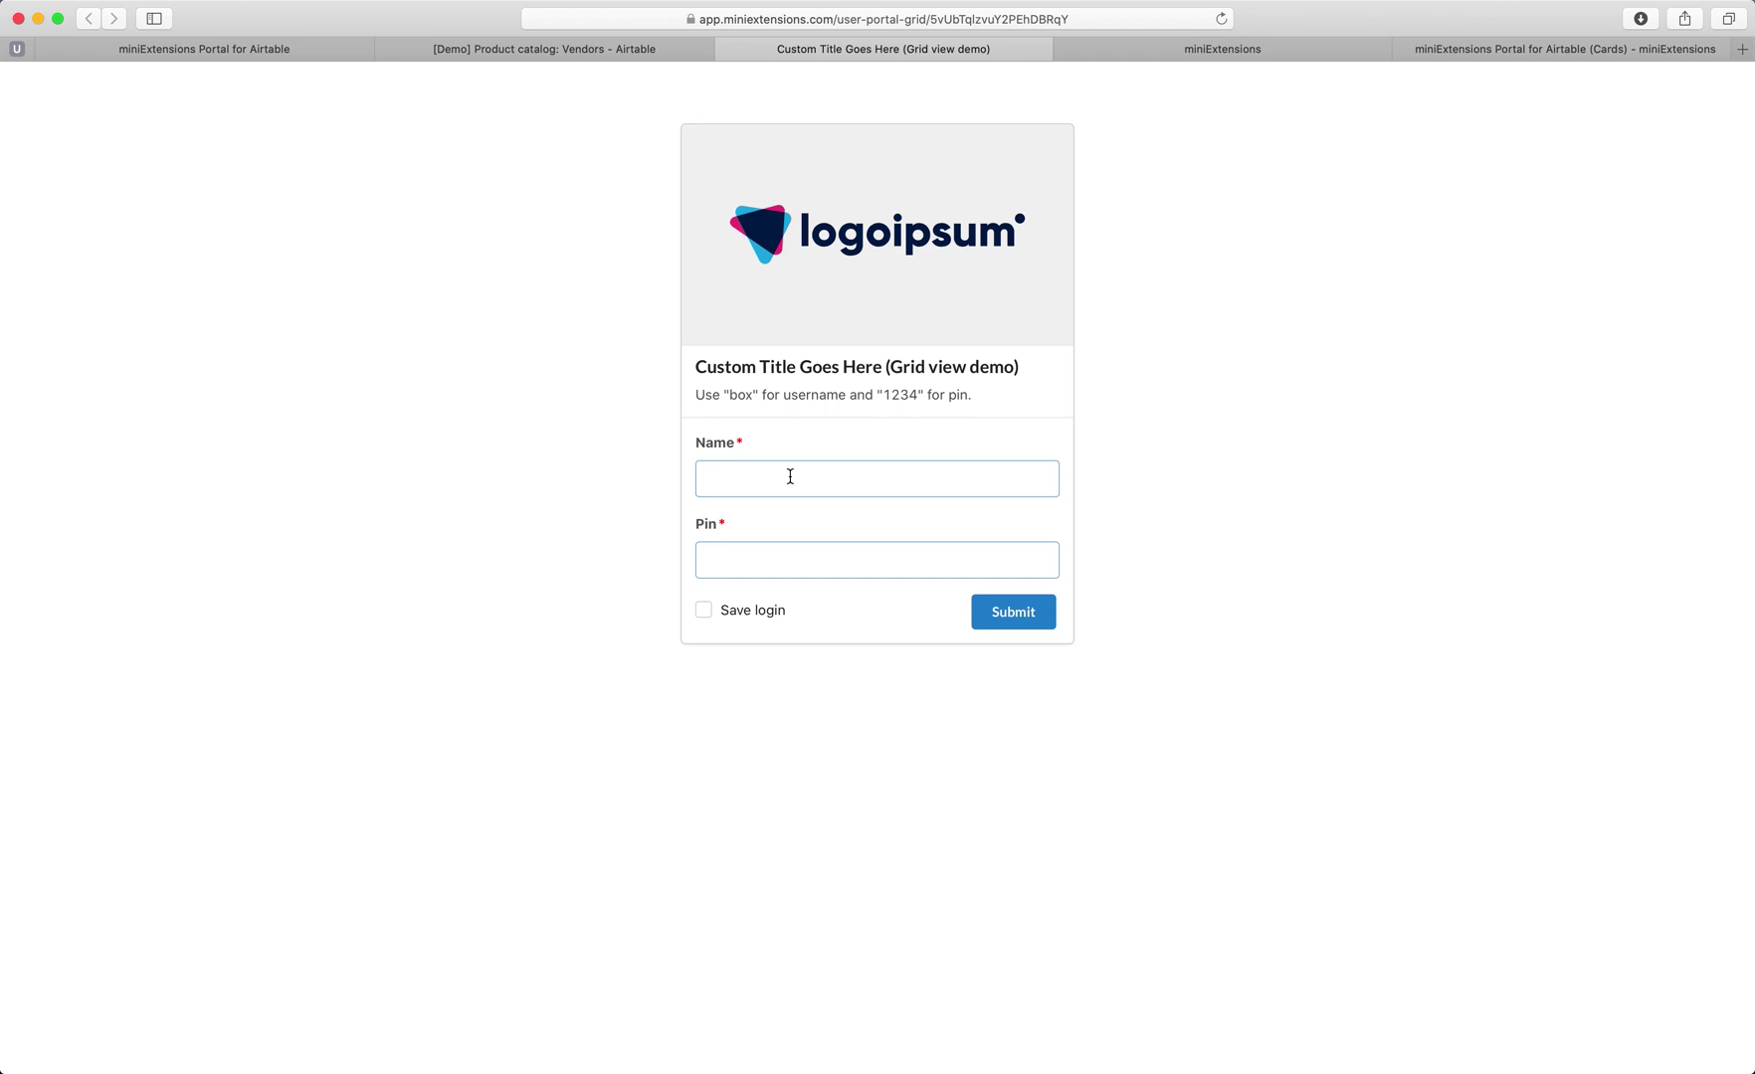
left_click(561, 52)
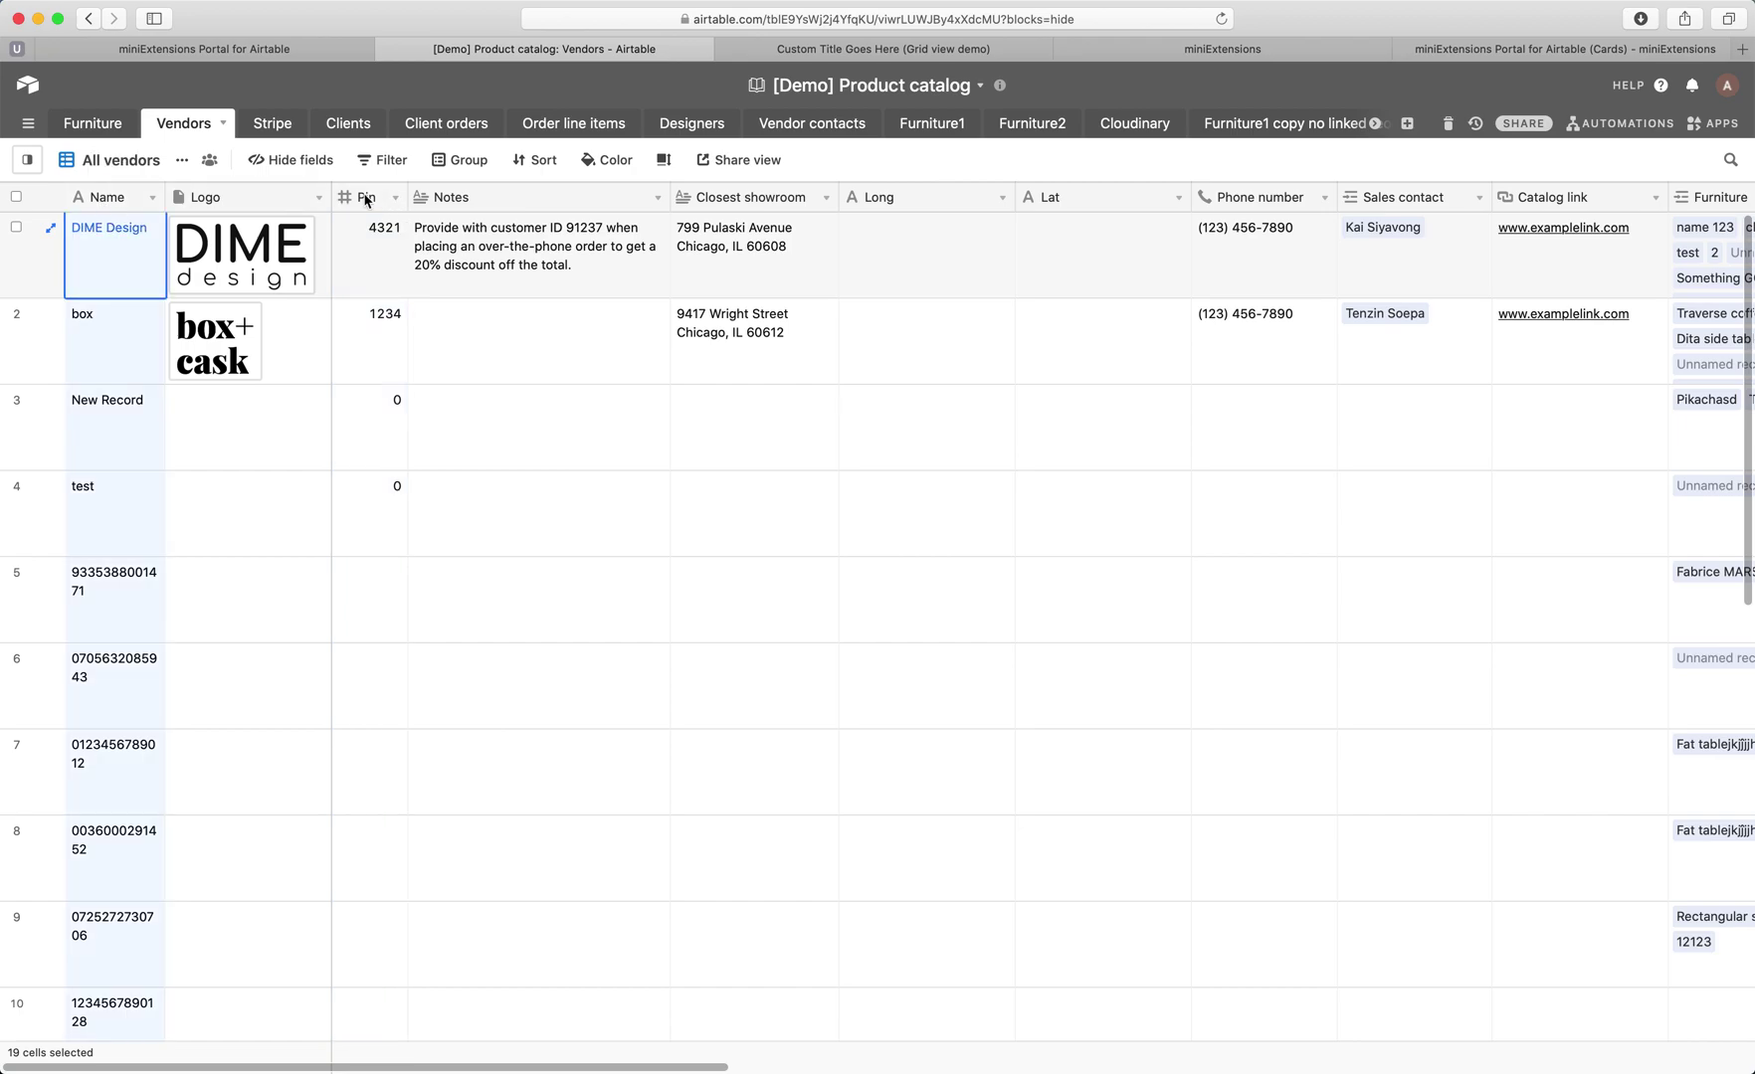
left_click(855, 49)
left_click(815, 481)
type("box")
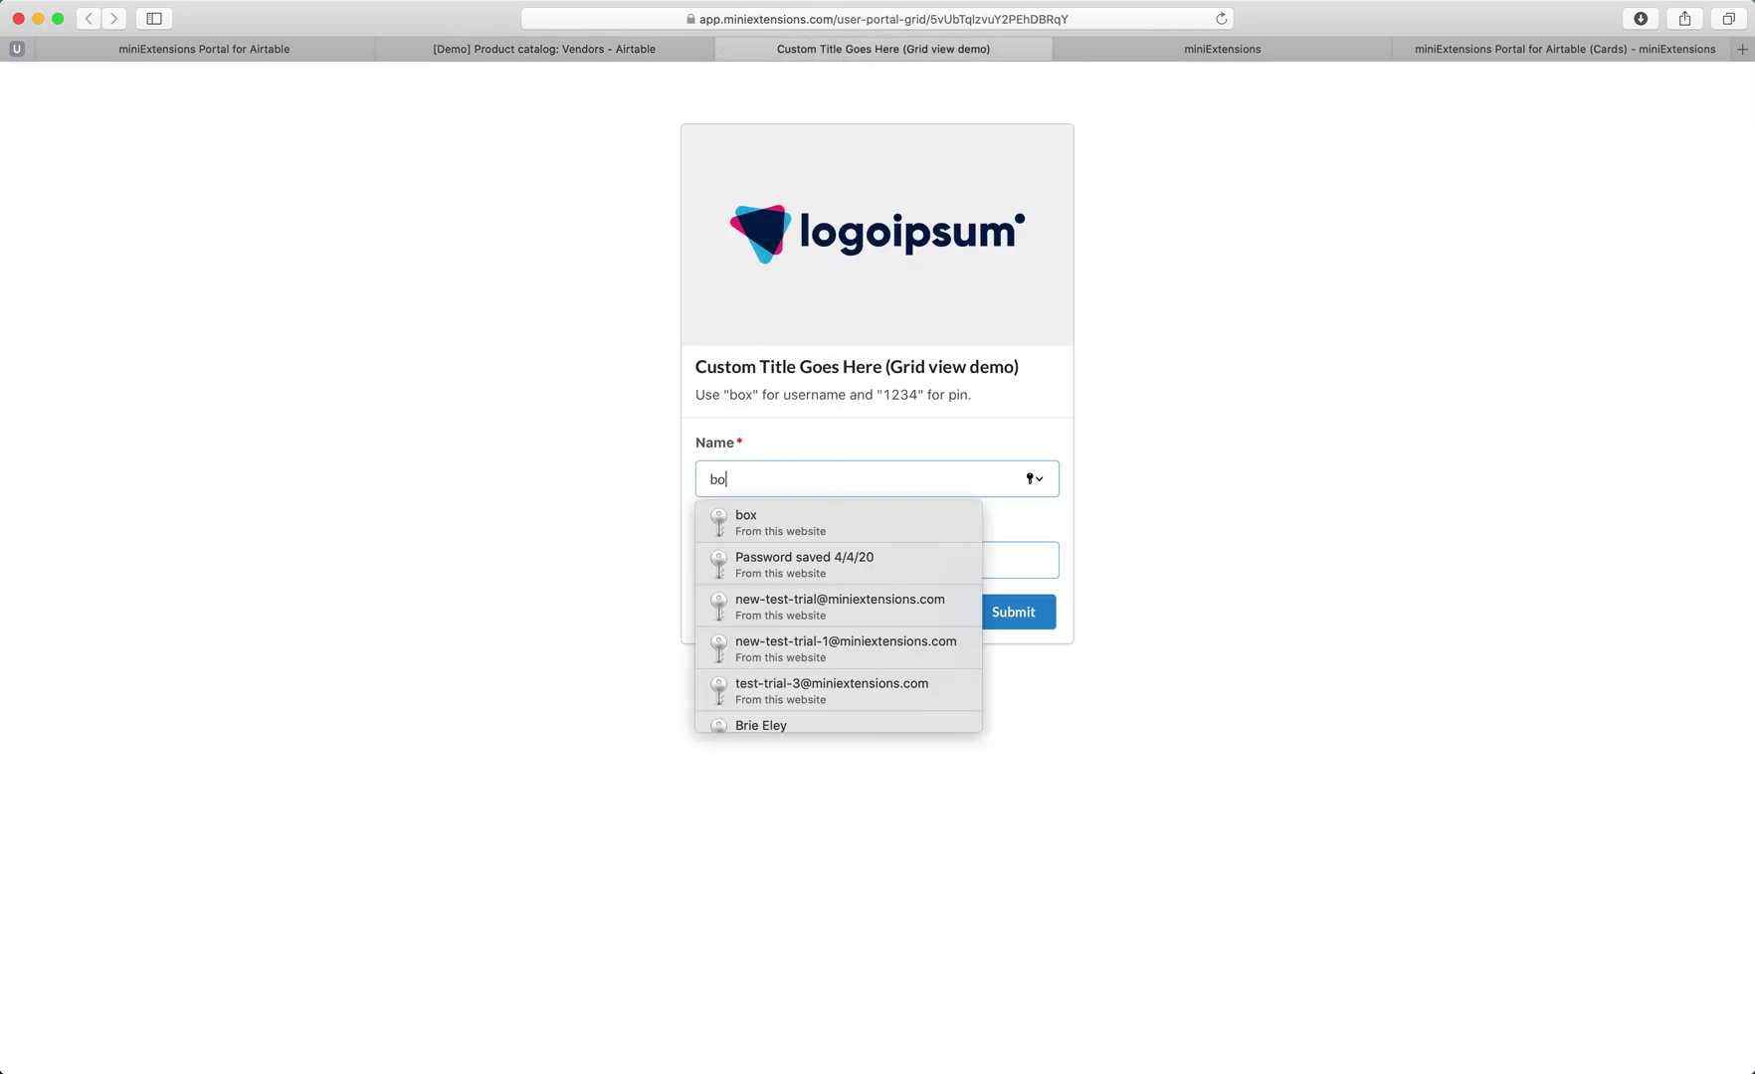
key("Tab")
type("1234")
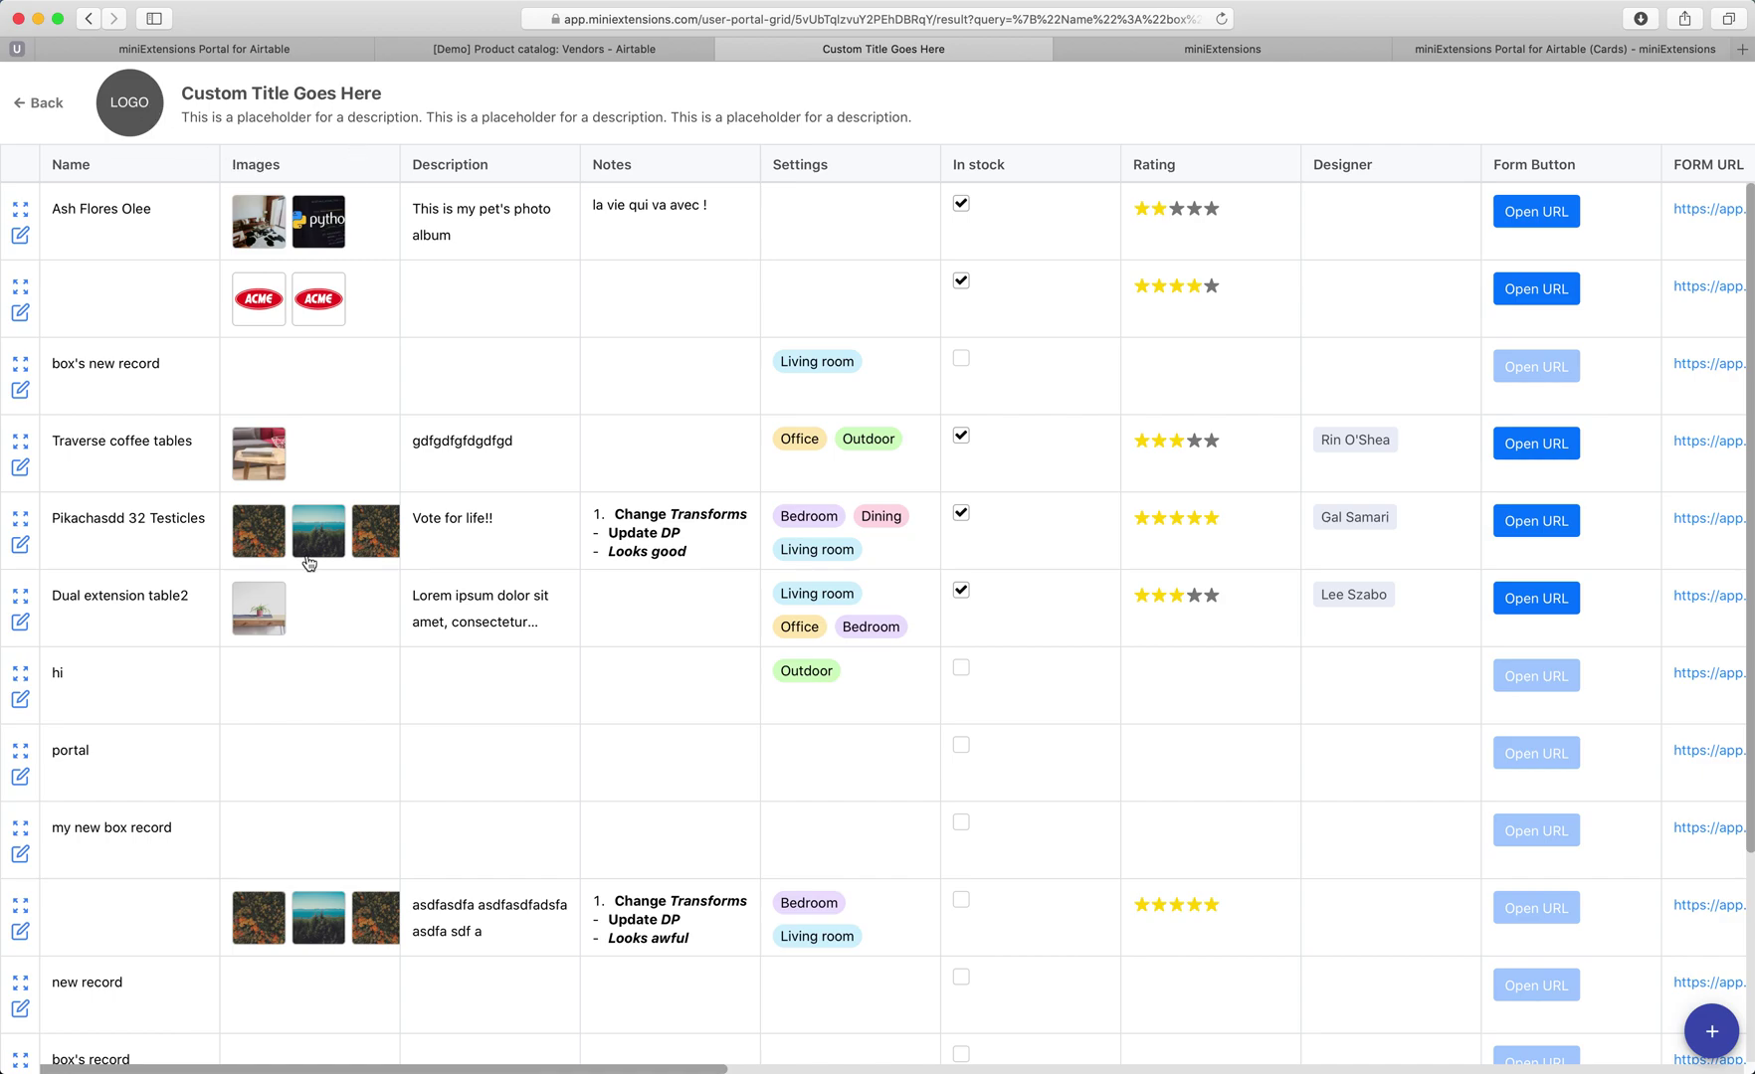
Expand the first record's full details, scroll through them, and close them.
left_click(20, 213)
scroll(856, 558, "down", 10)
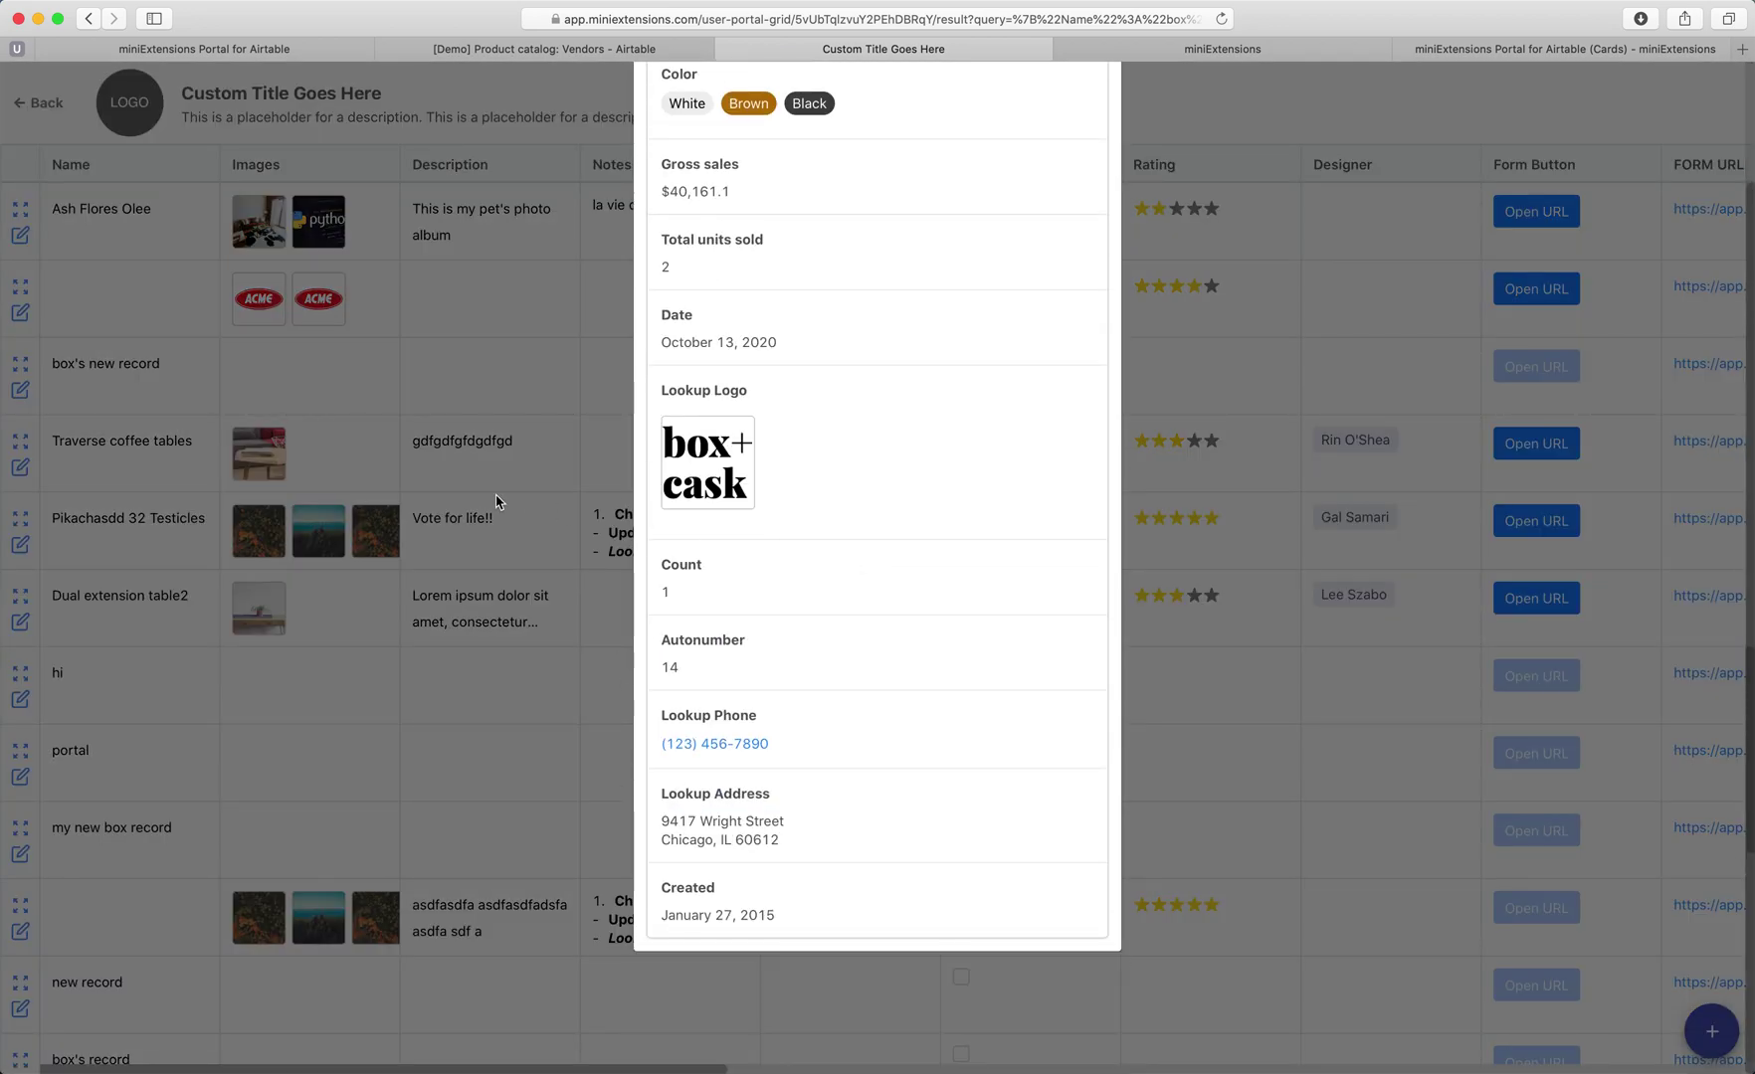
left_click(500, 503)
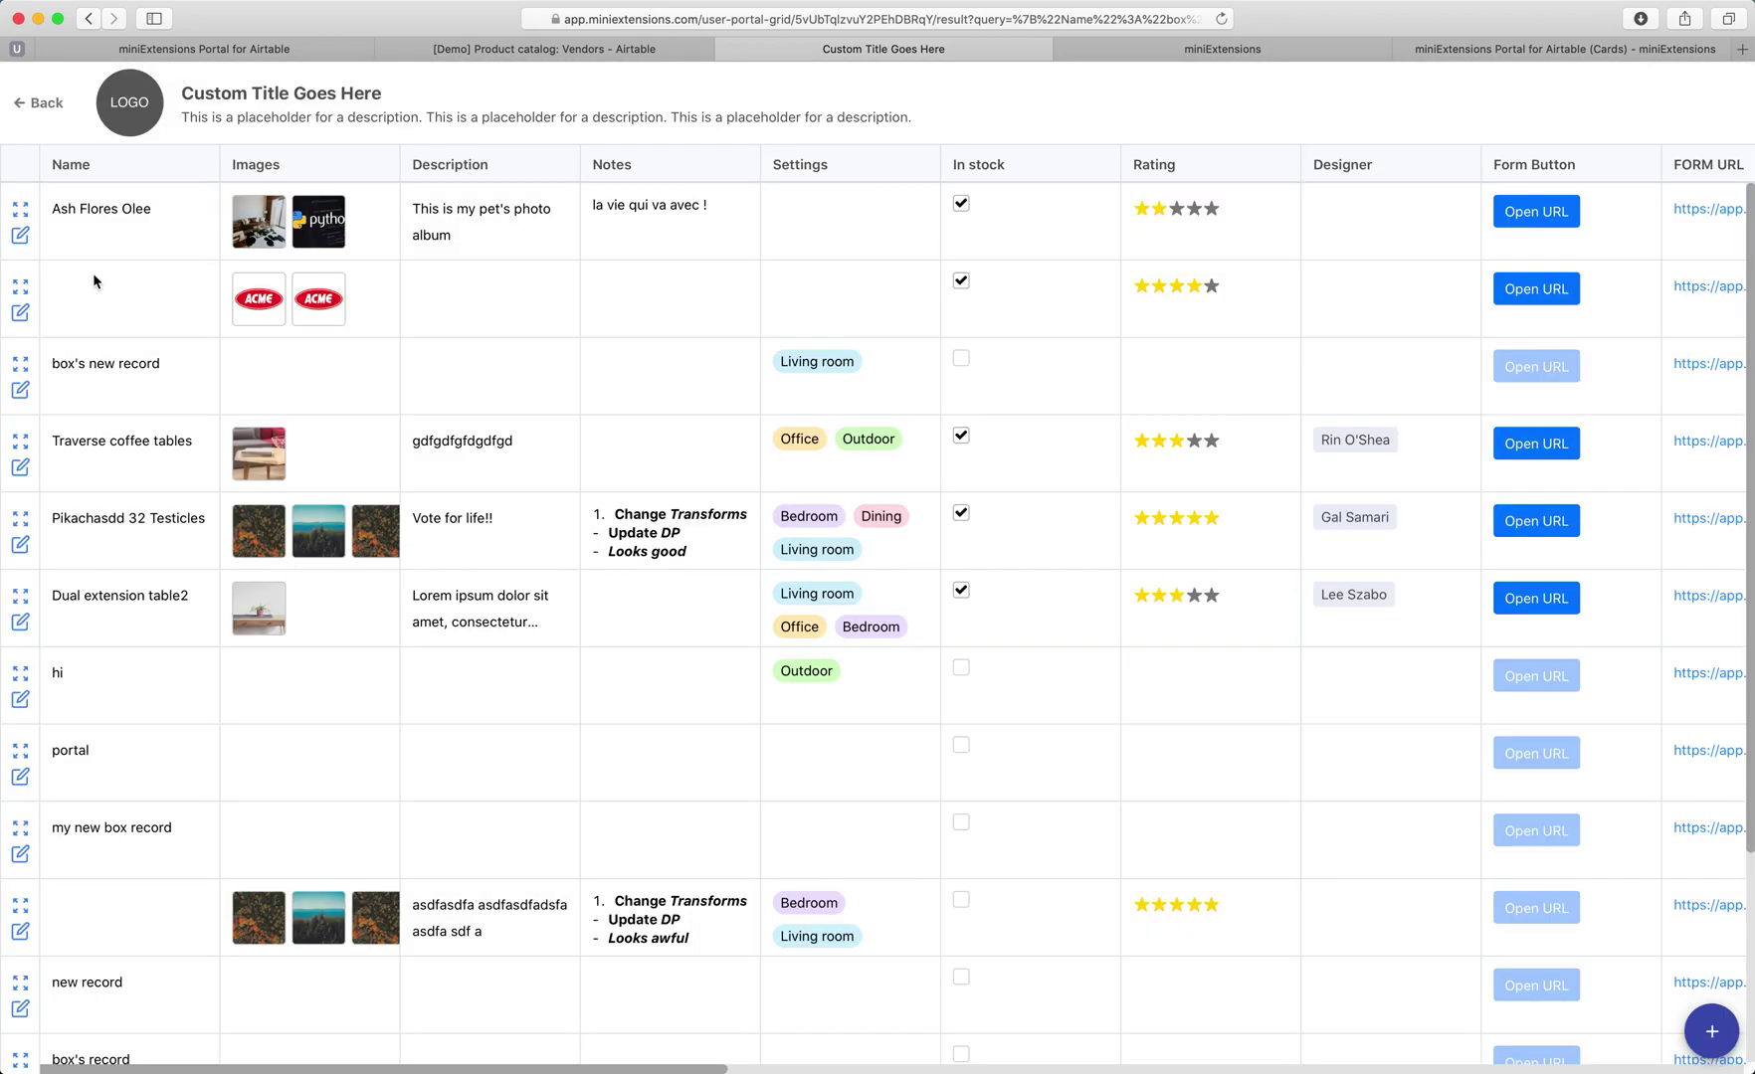
Append '1' to the first record's Name and save the record.
left_click(21, 243)
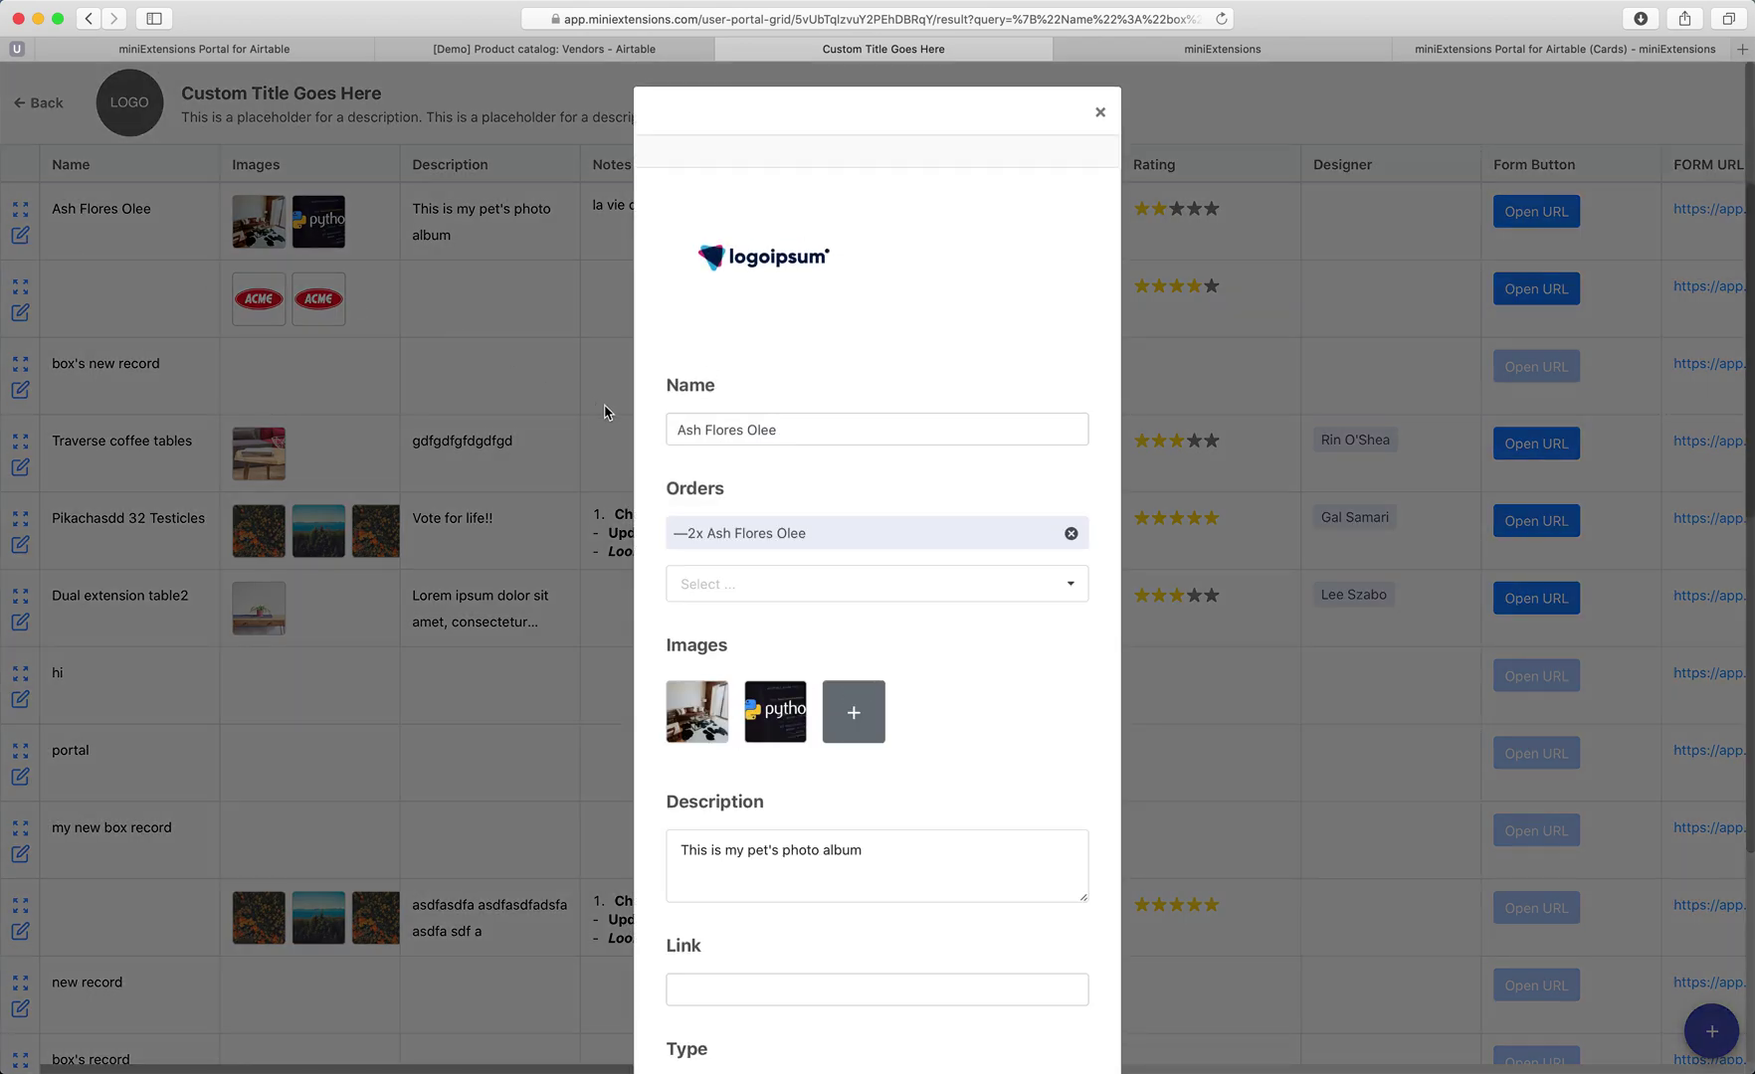
left_click(812, 439)
type("1")
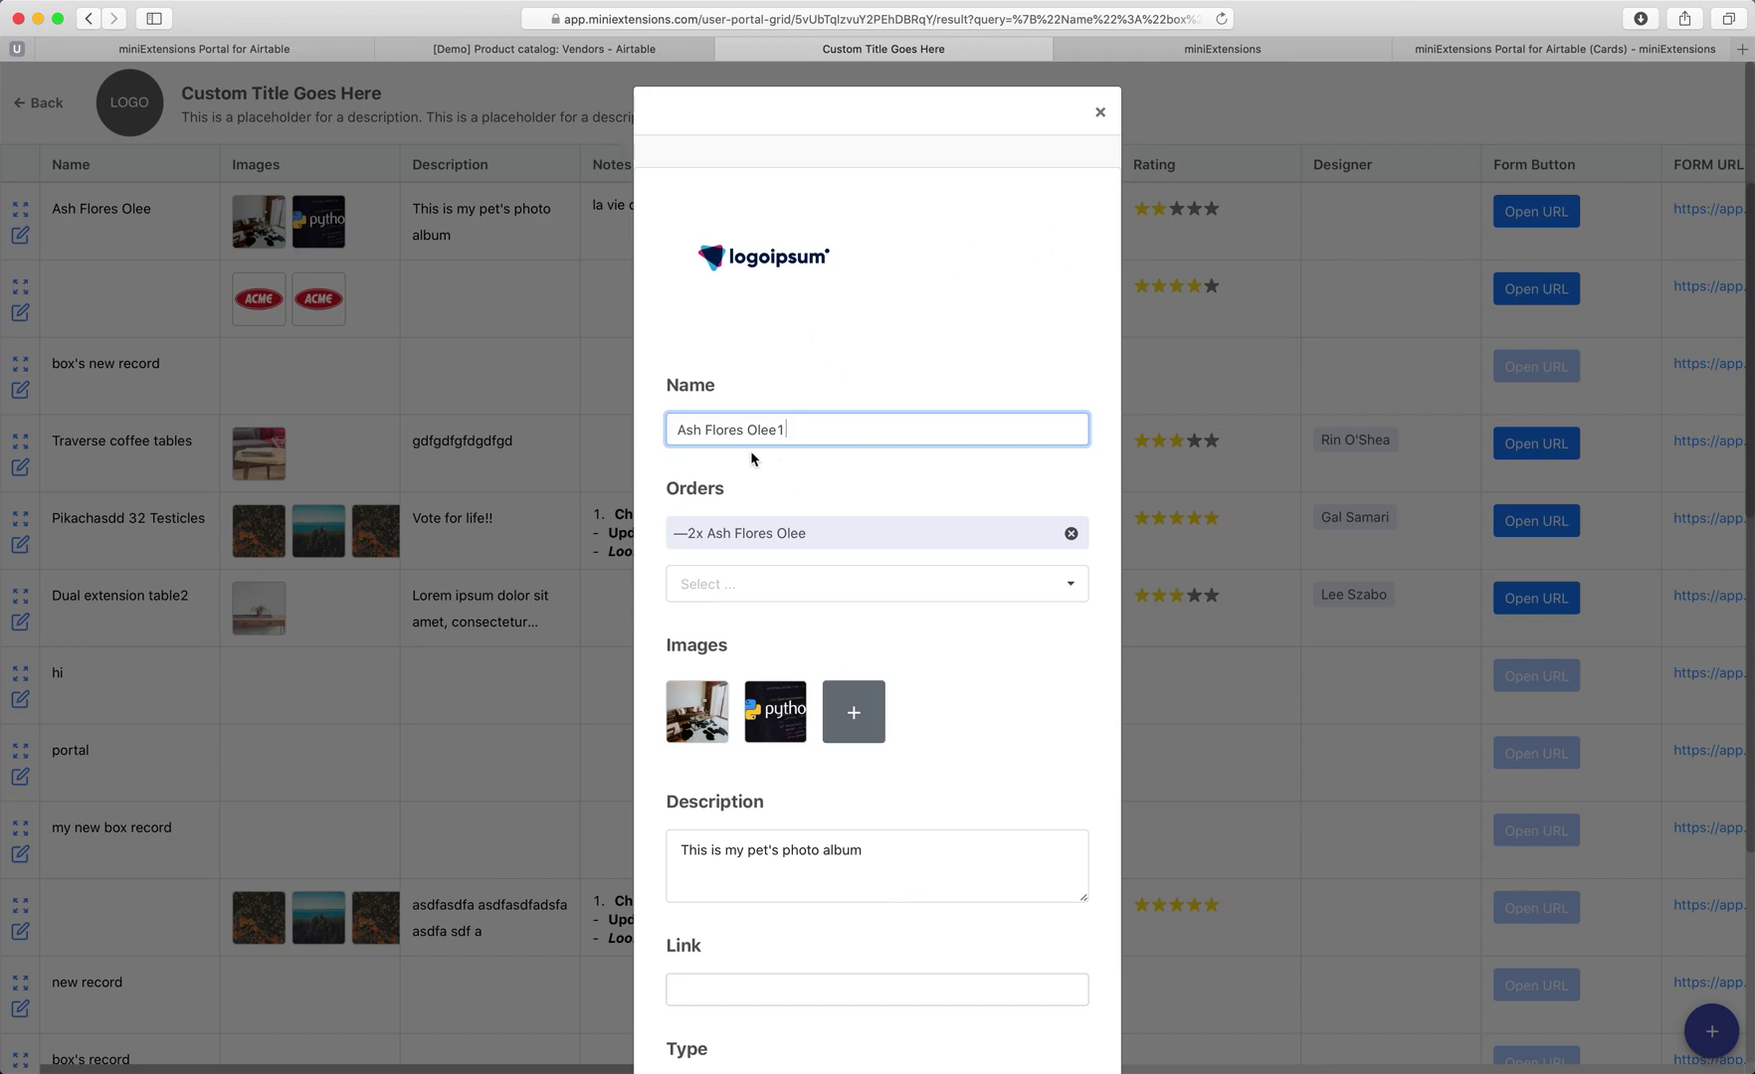
scroll(898, 639, "down", 10)
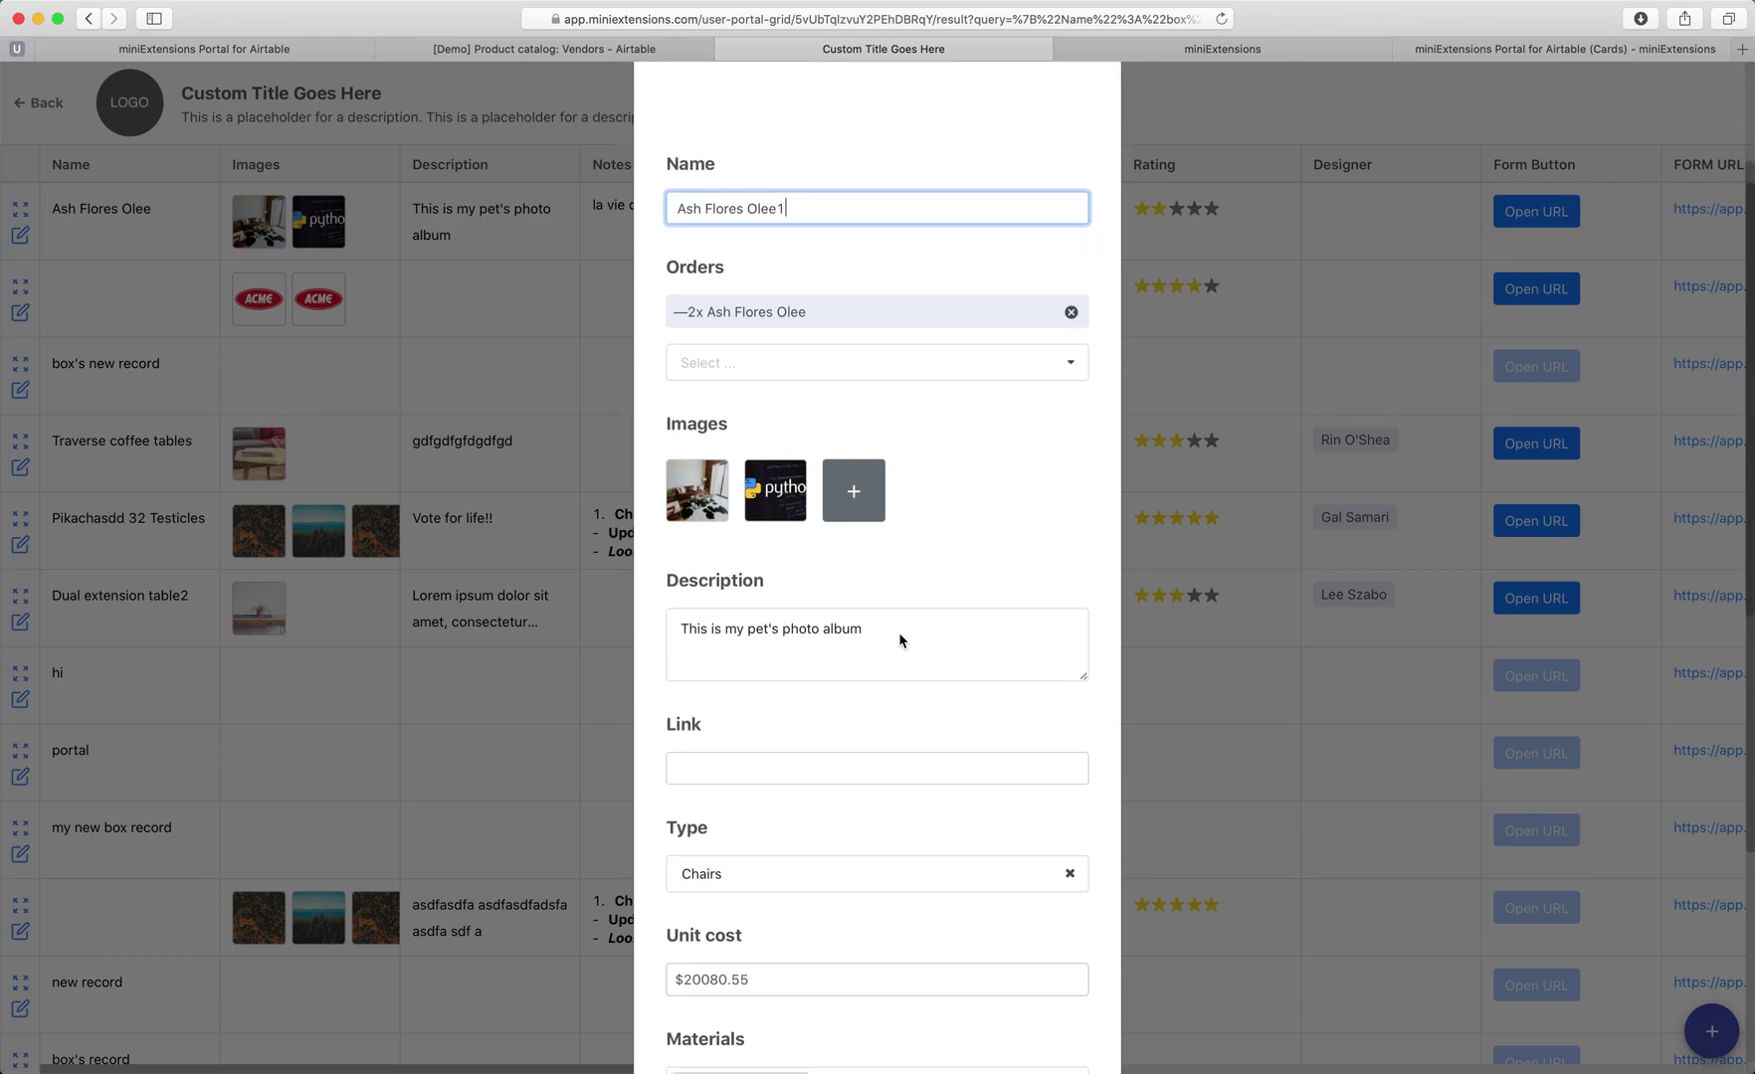
left_click(711, 809)
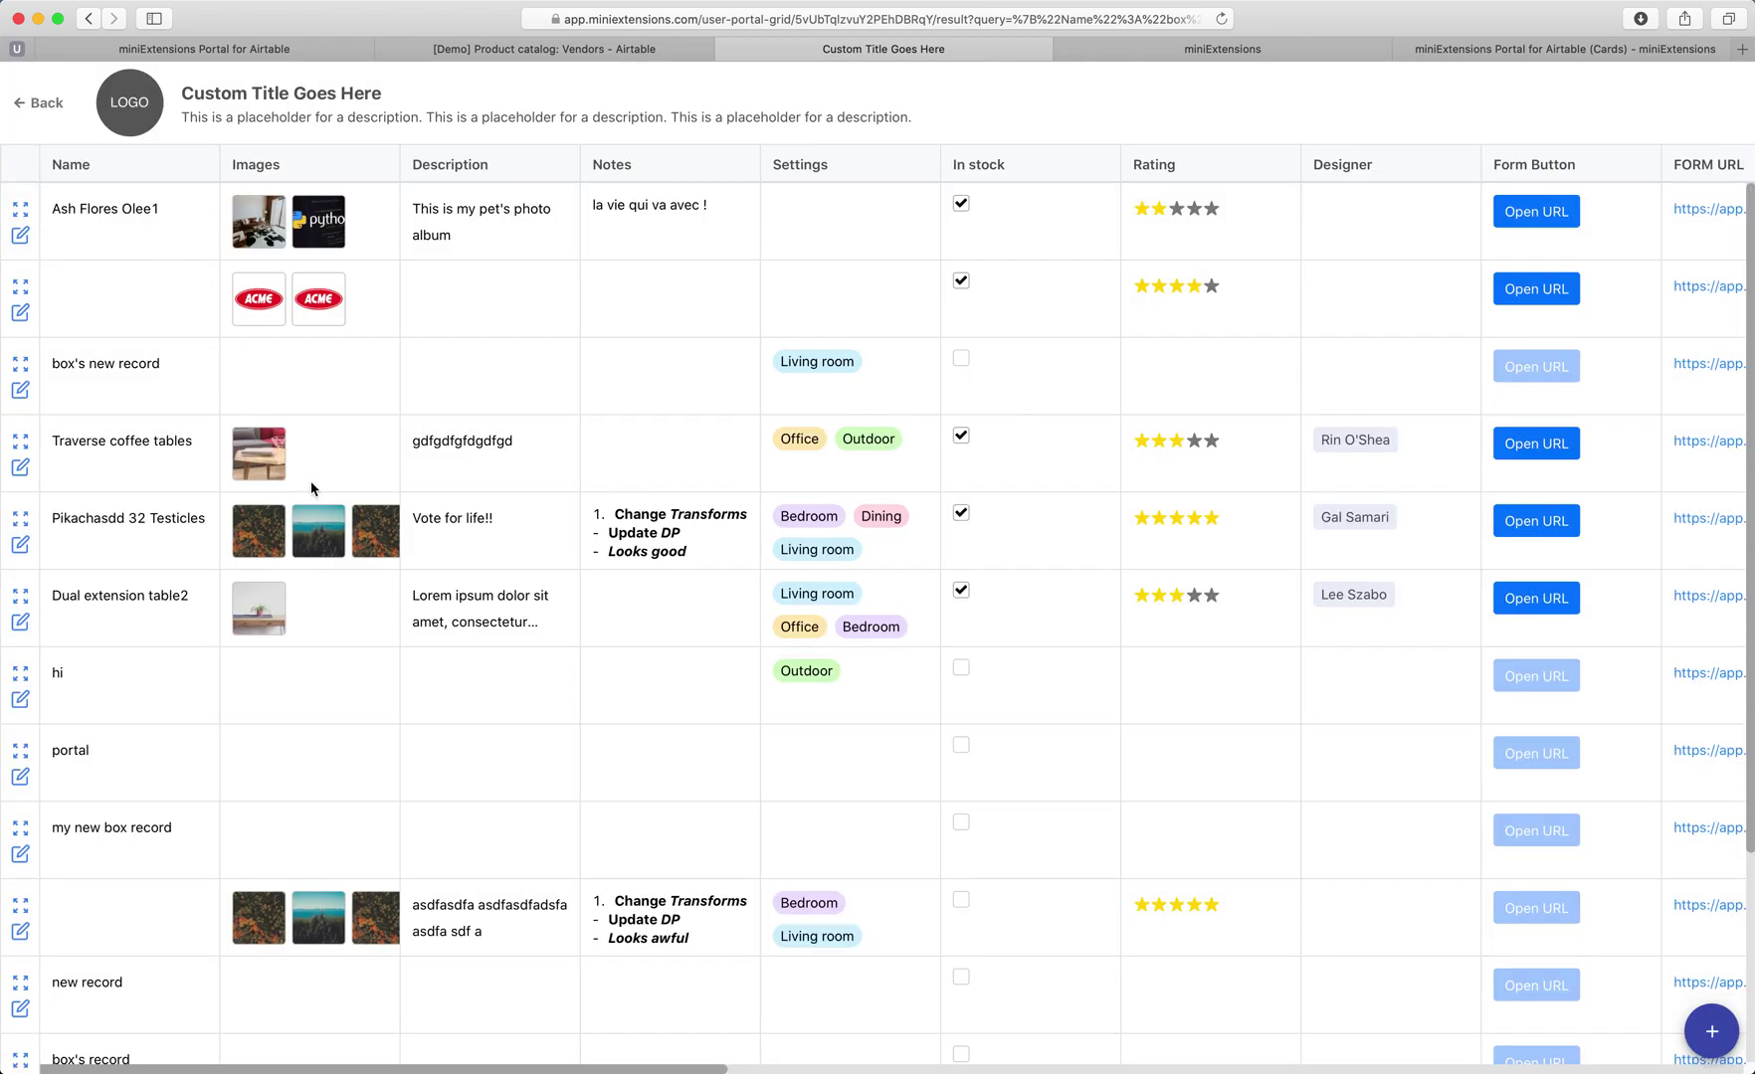
Tag the first record with the Office setting.
left_click(814, 236)
left_click(809, 372)
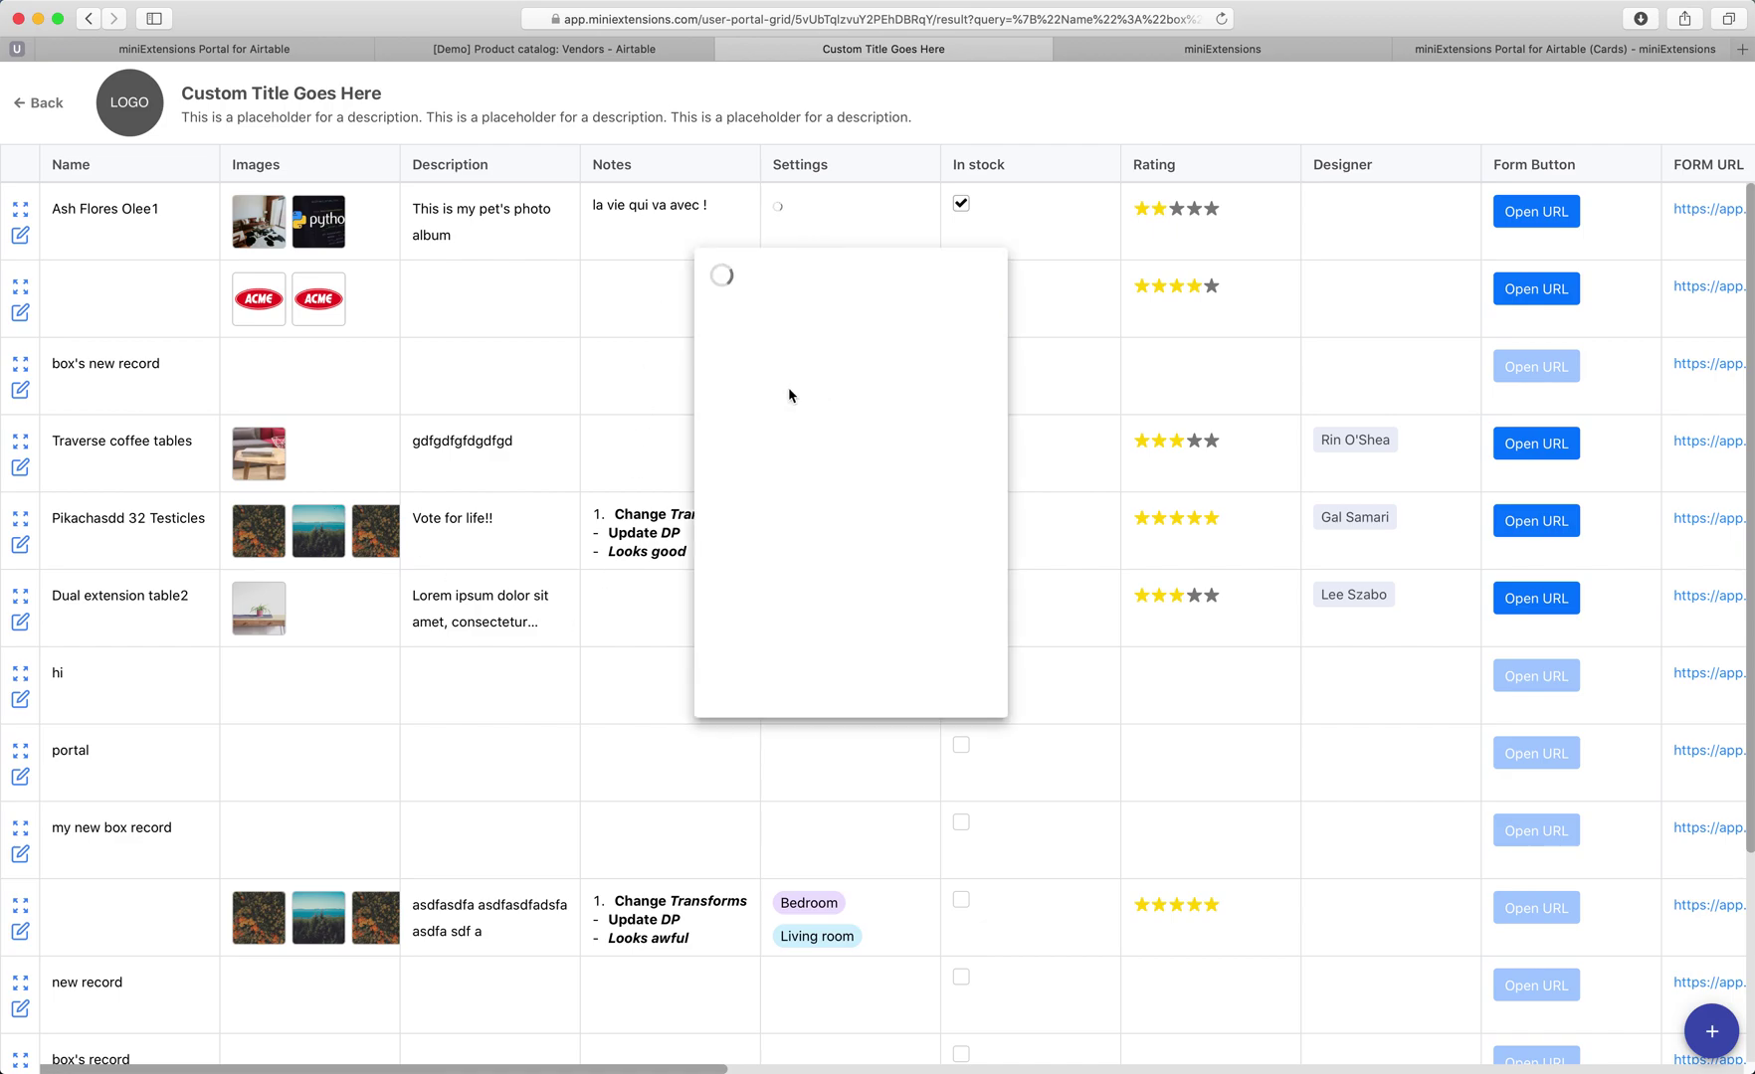
left_click(647, 326)
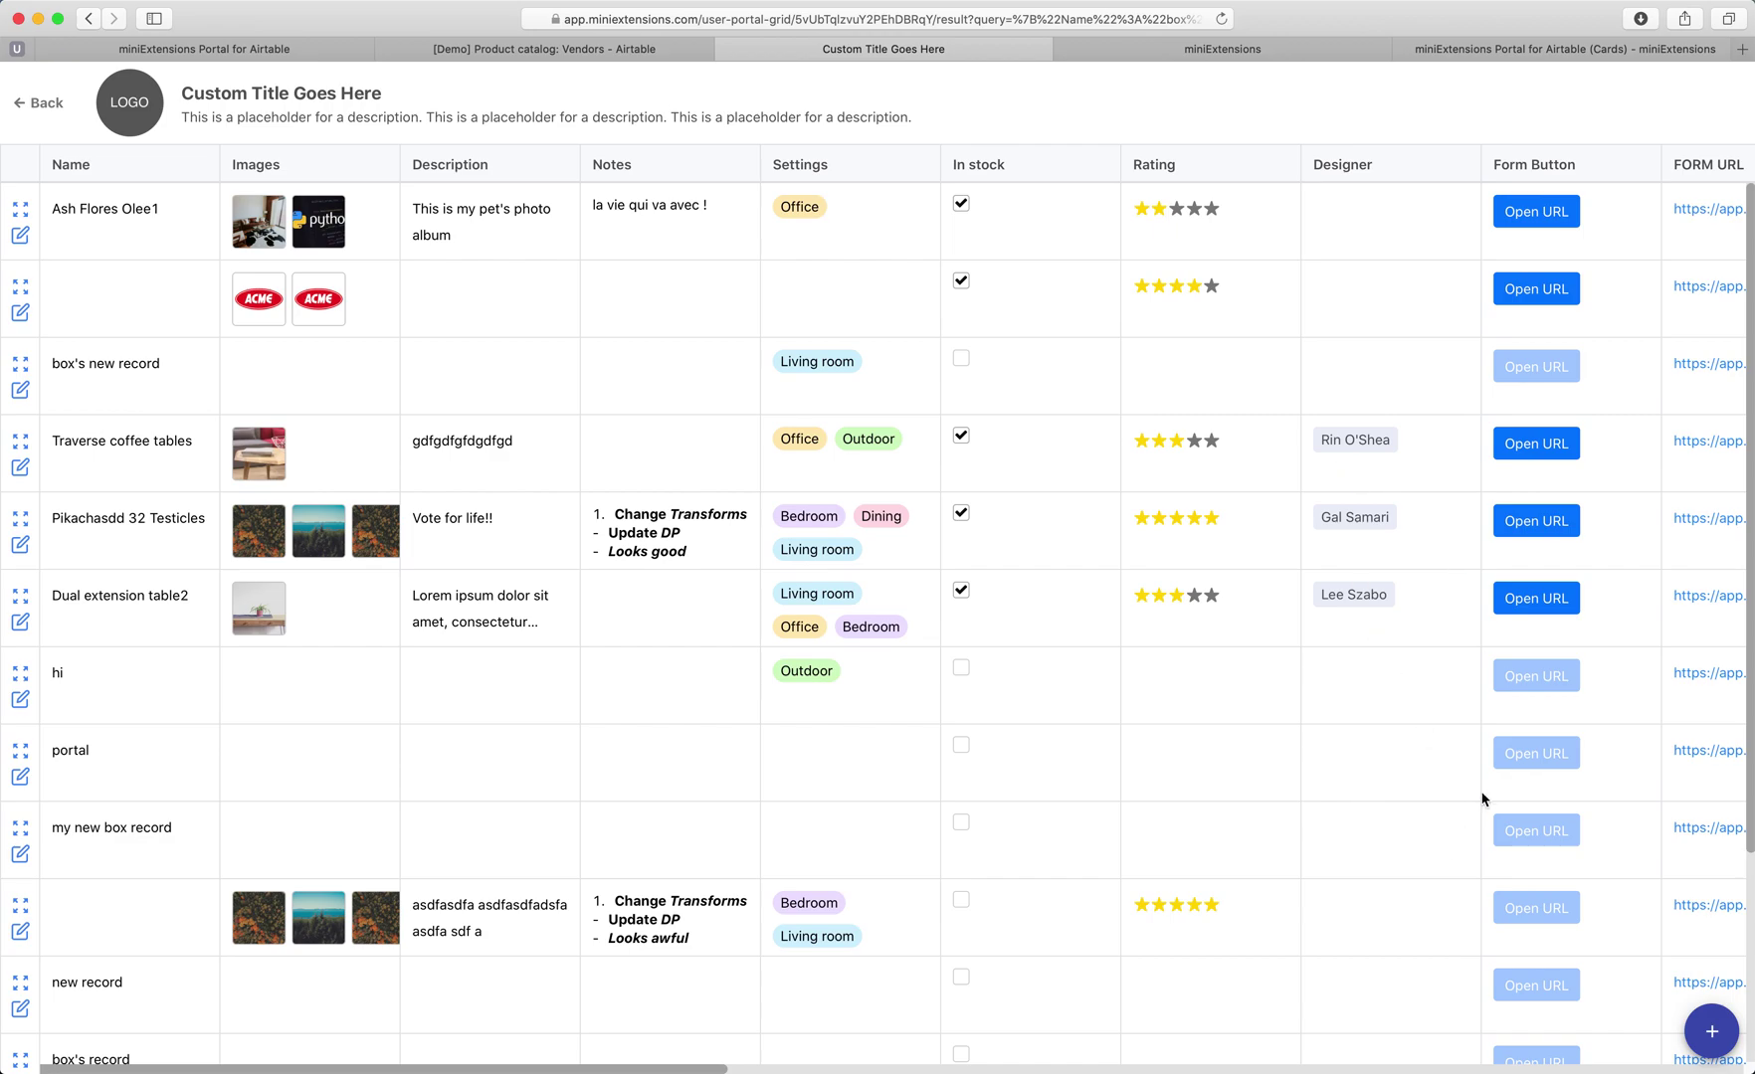
Create a new record named 'check out my new record' and save it.
left_click(1710, 1047)
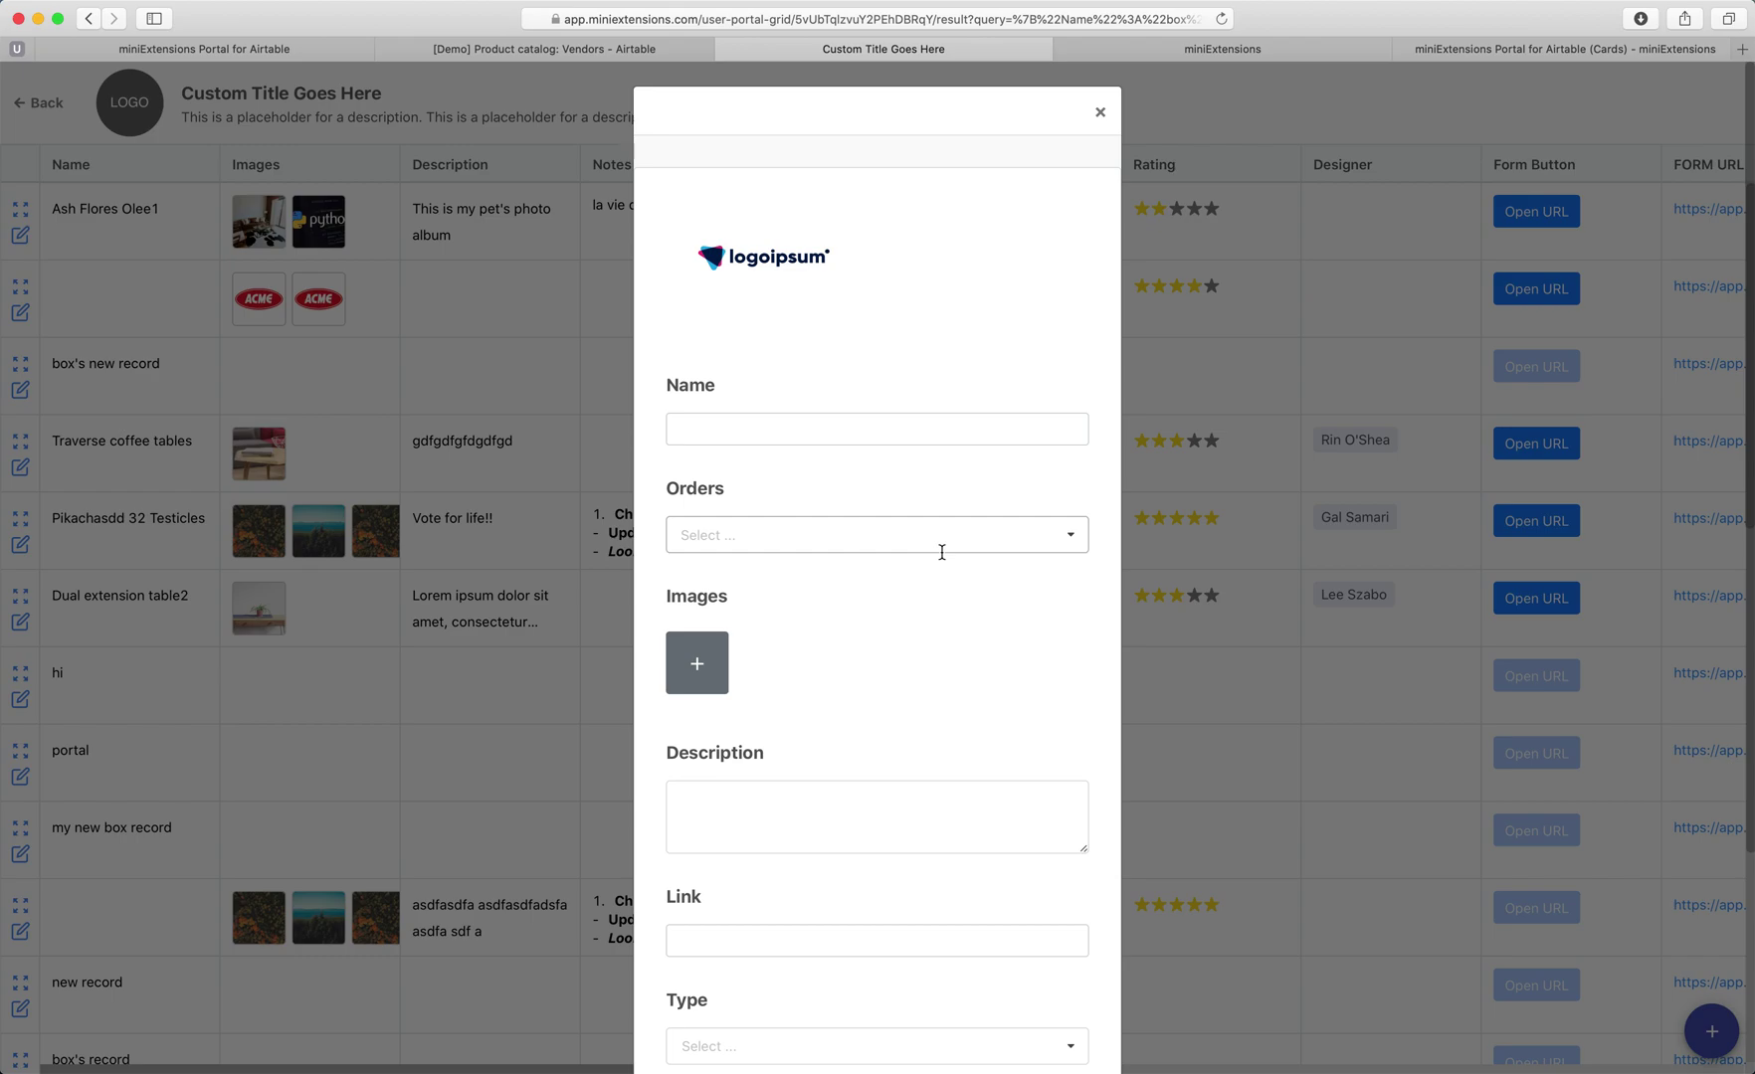
left_click(806, 432)
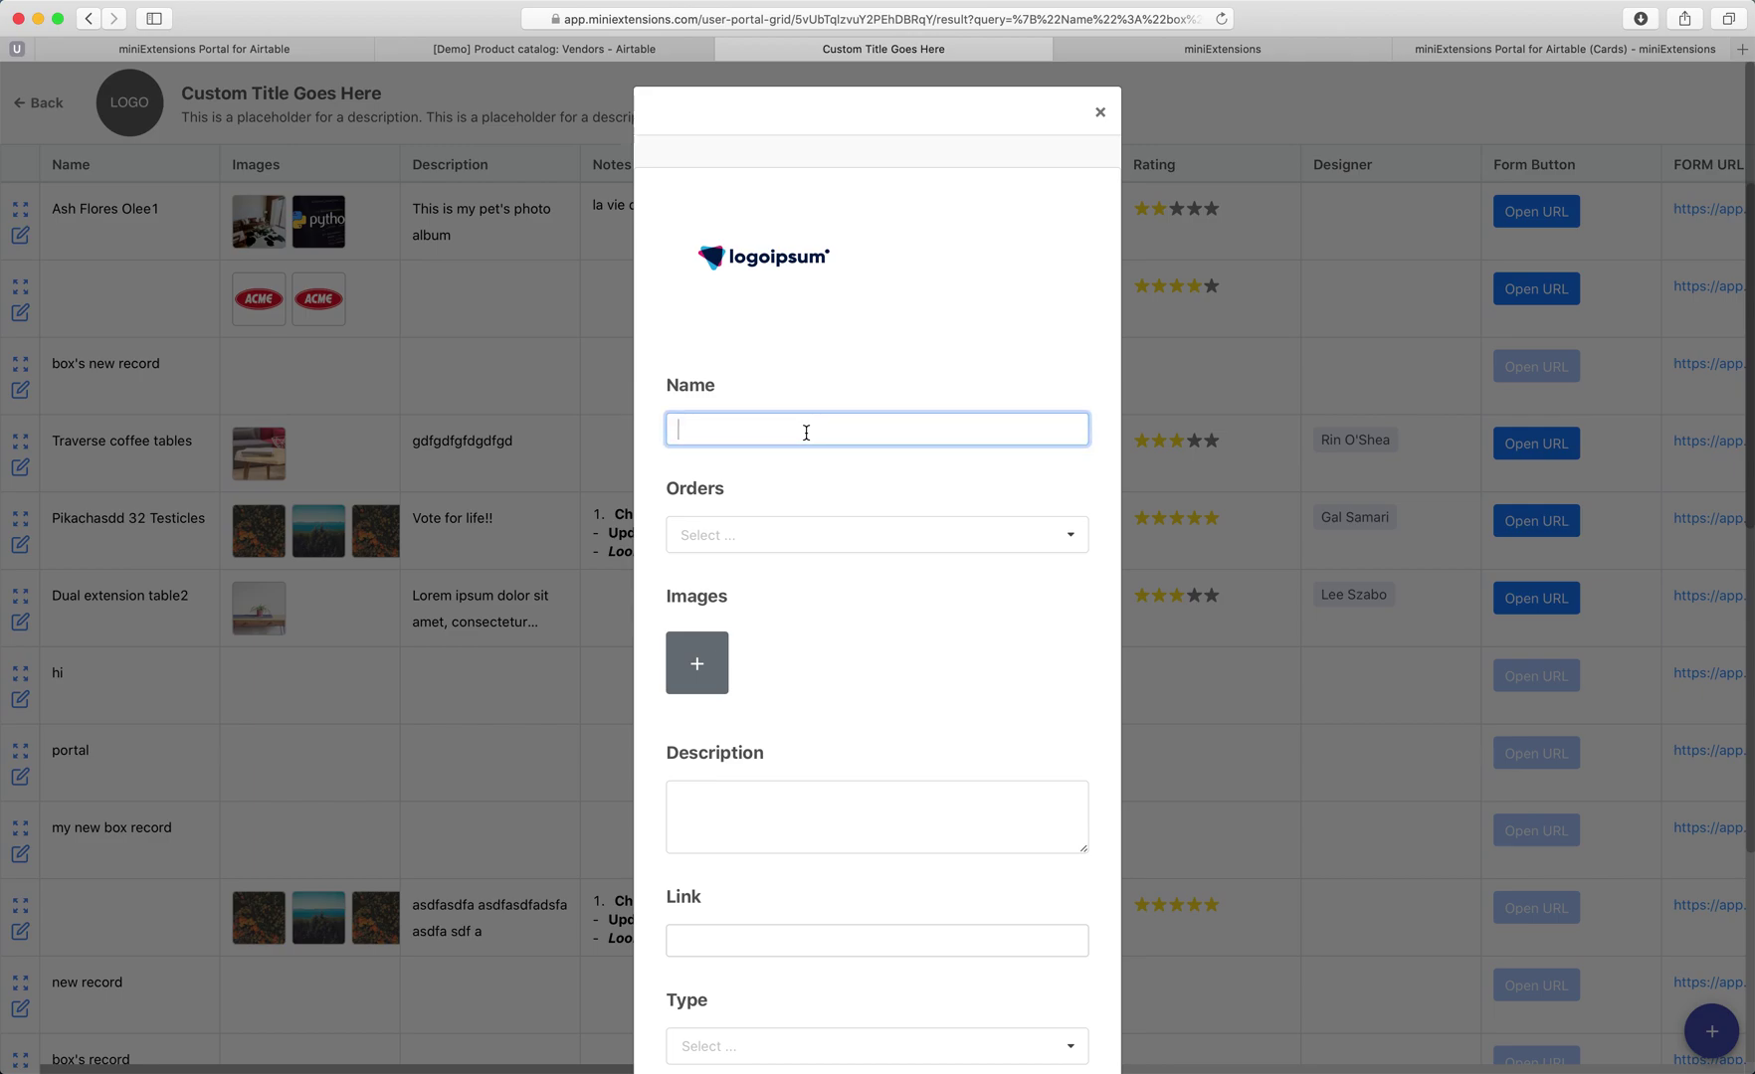
type("check out my new record")
scroll(781, 538, "down", 10)
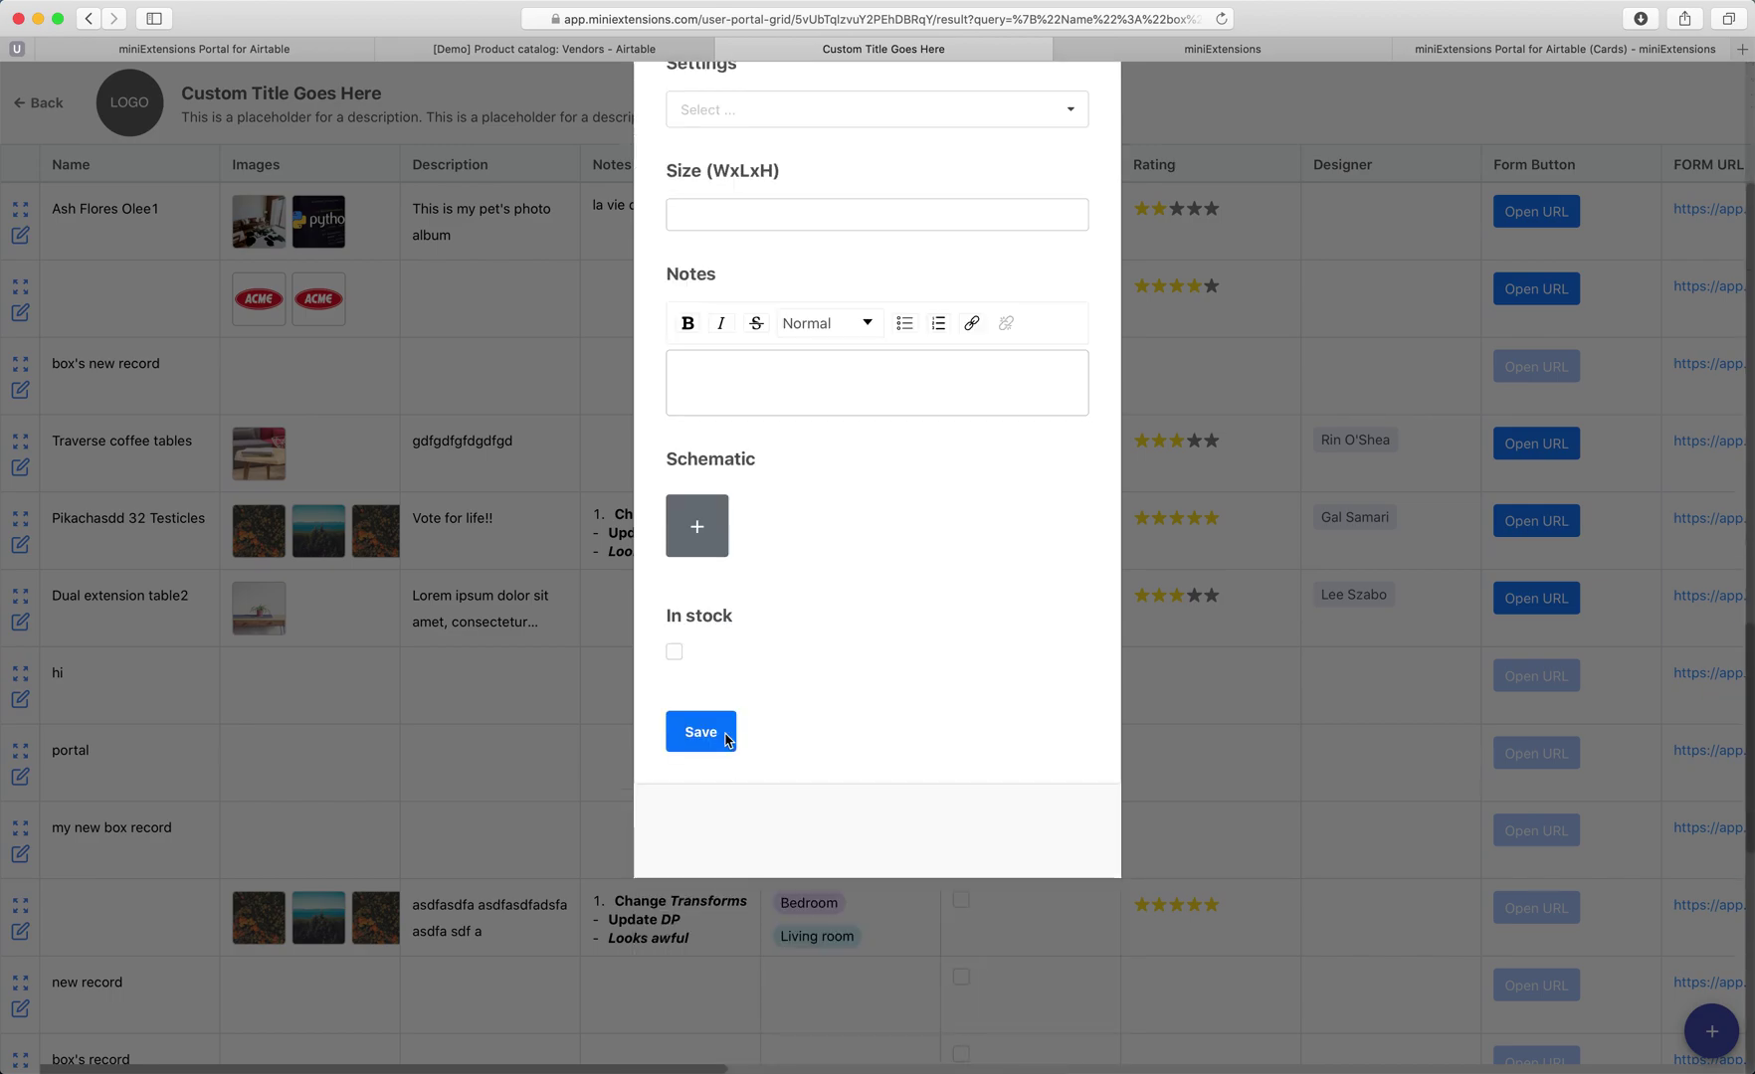
left_click(689, 802)
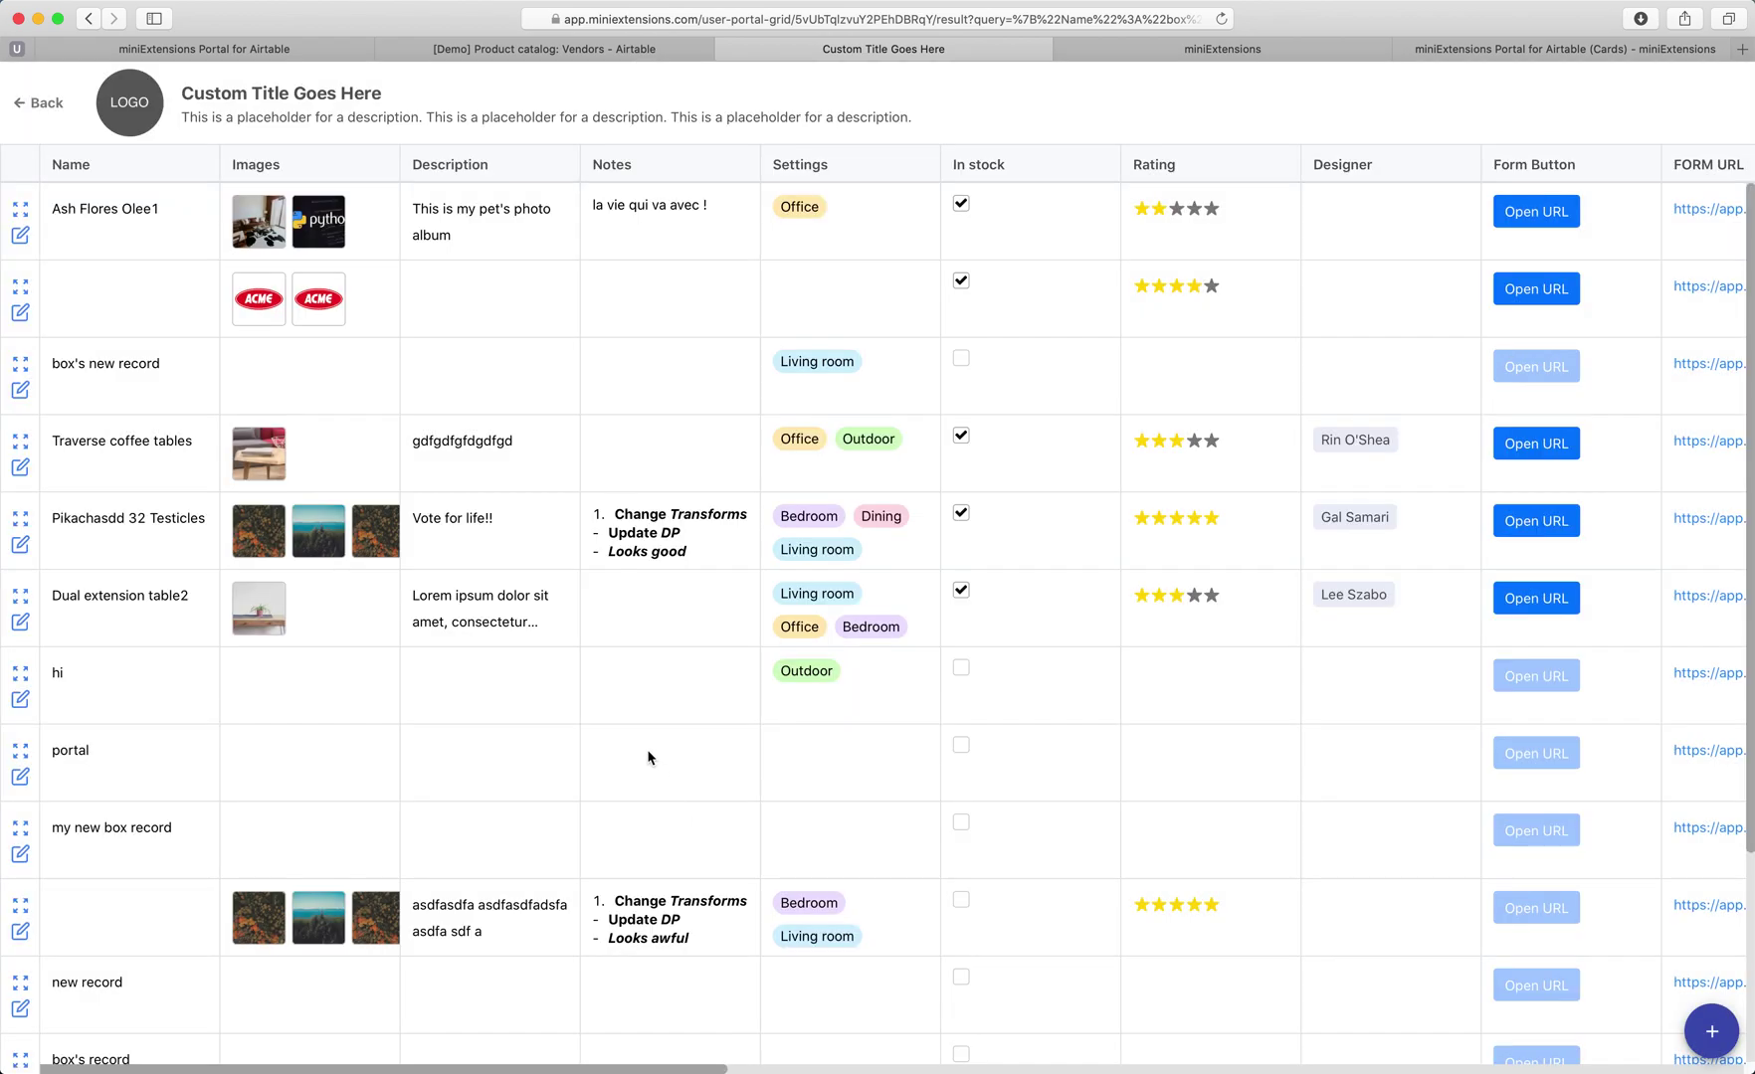
Scroll to the new record in the grid and select its name text.
scroll(625, 714, "down", 5)
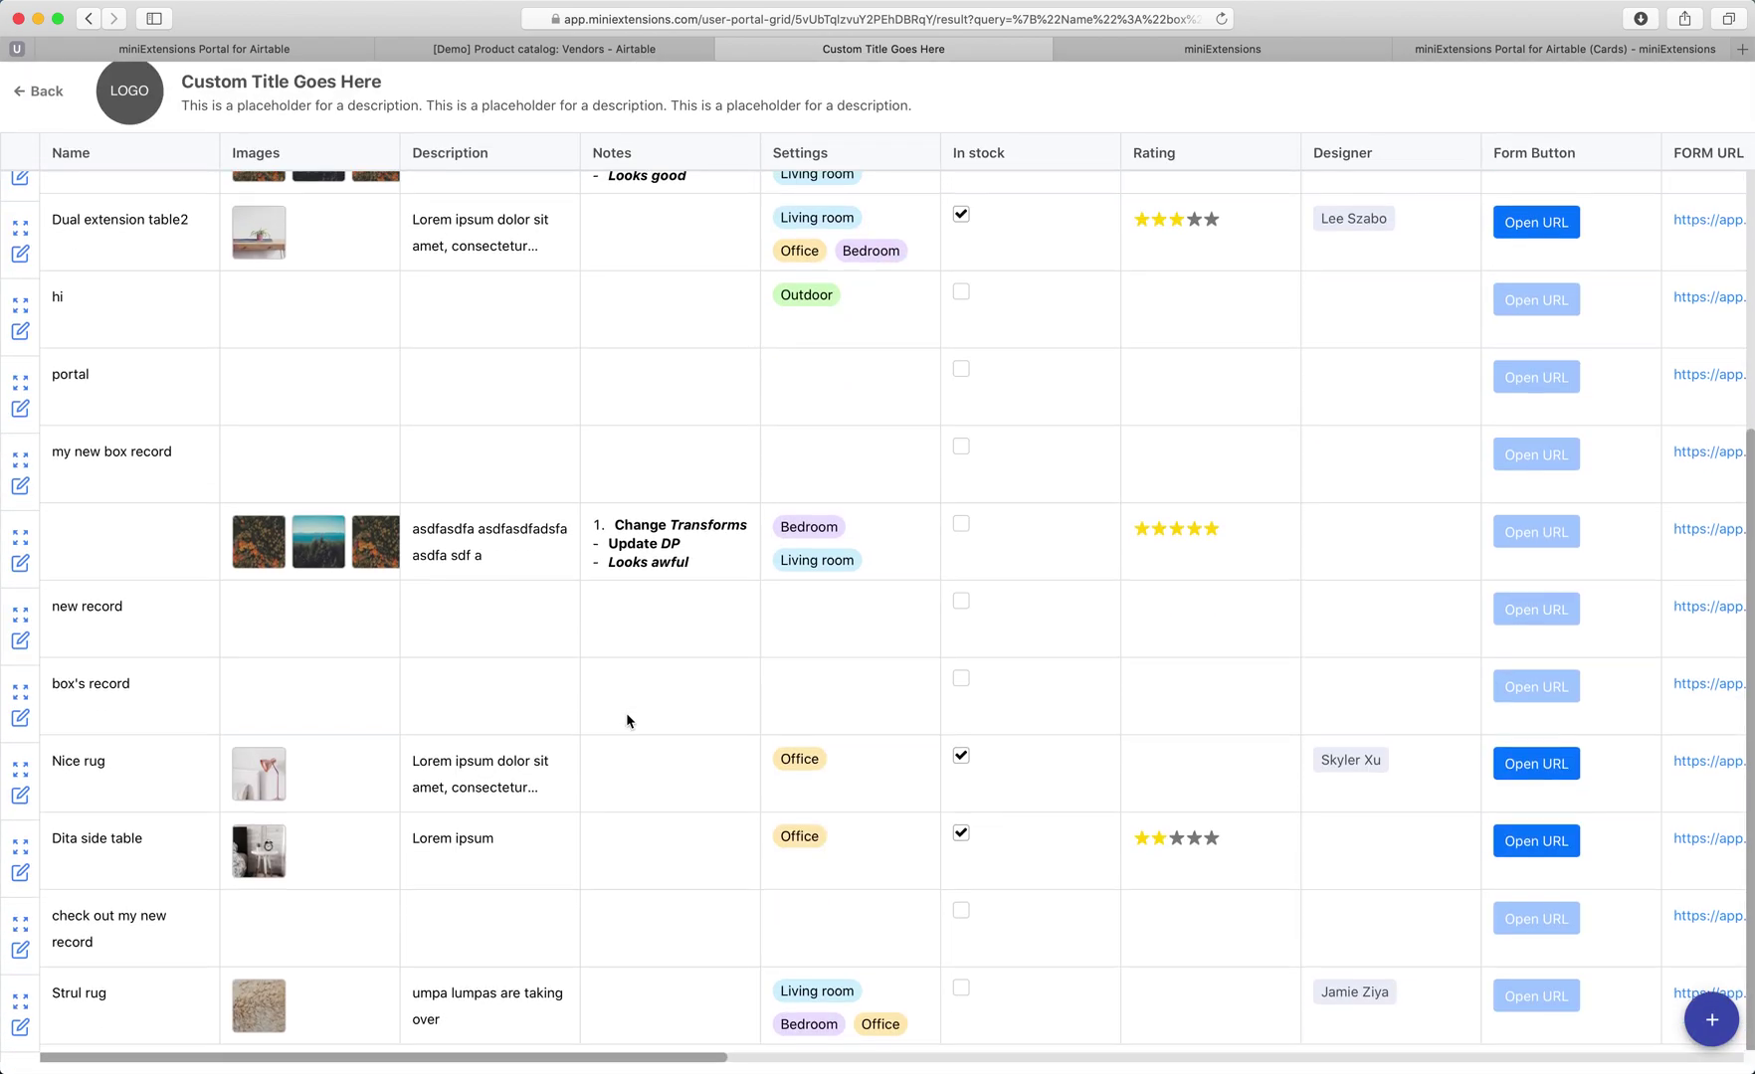
scroll(226, 969, "up", 1)
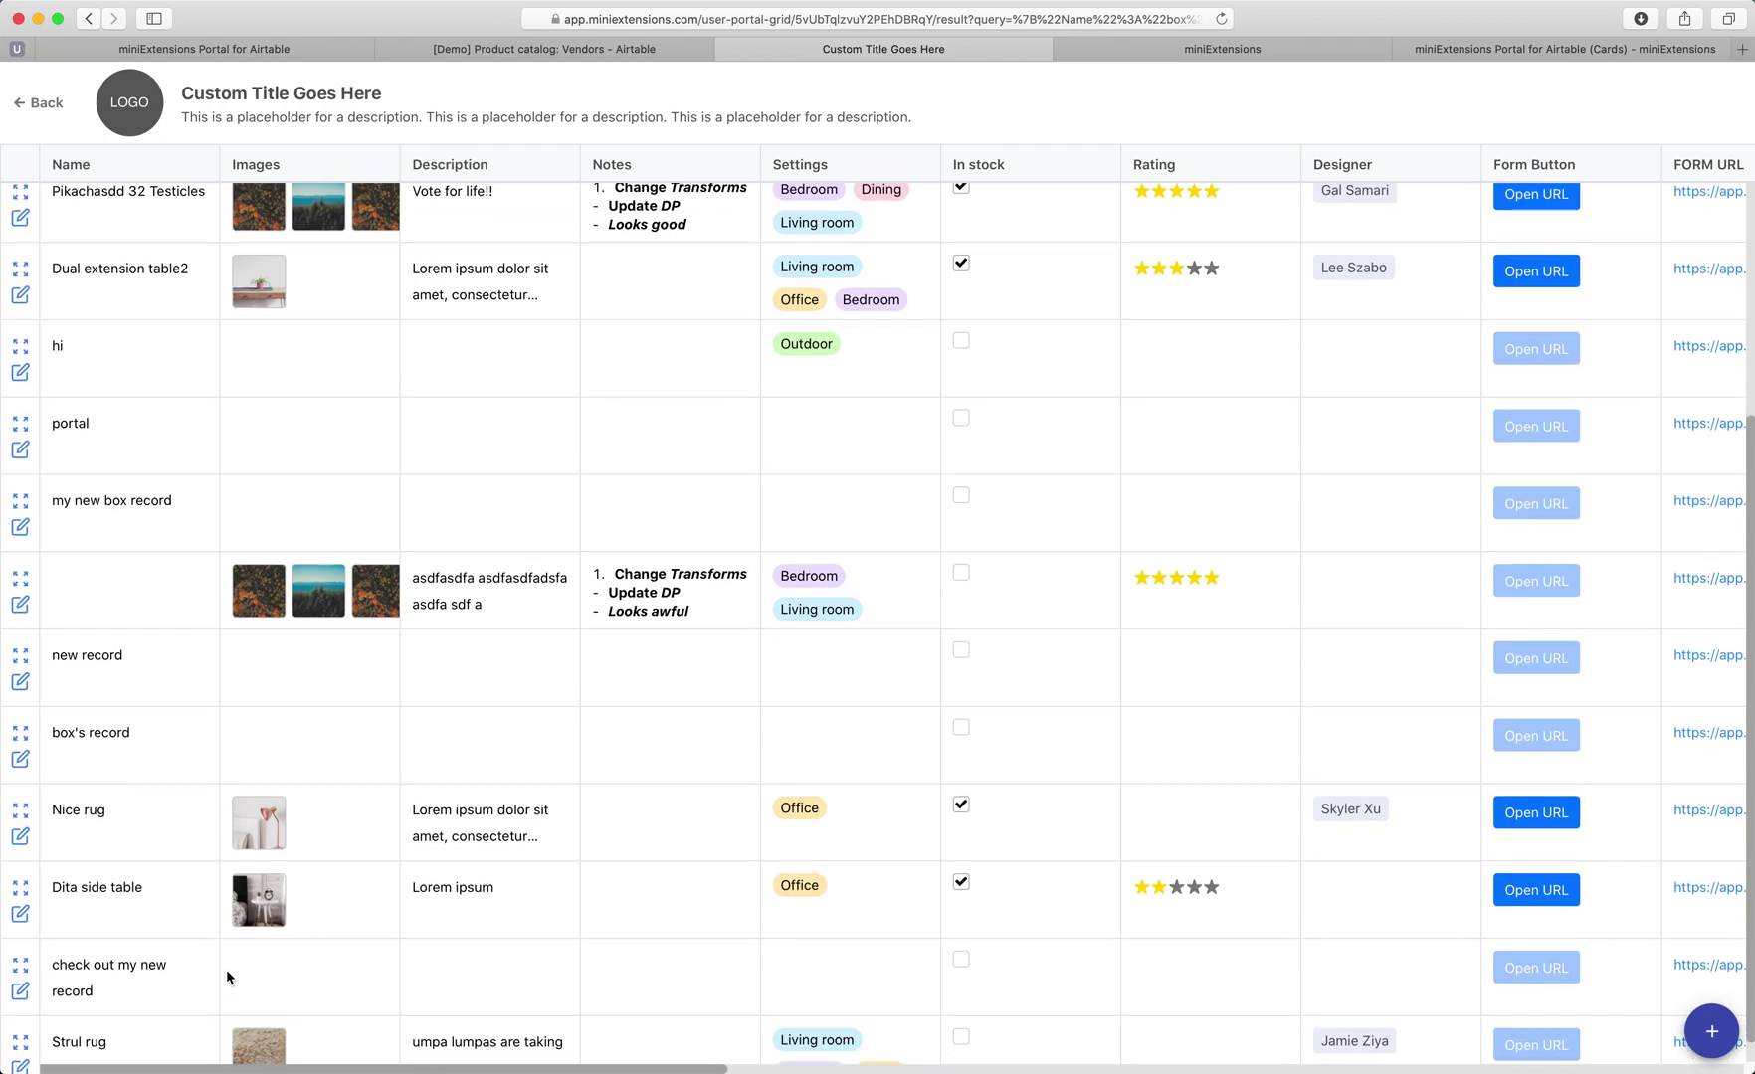
scroll(226, 969, "down", 1)
triple_click(156, 961)
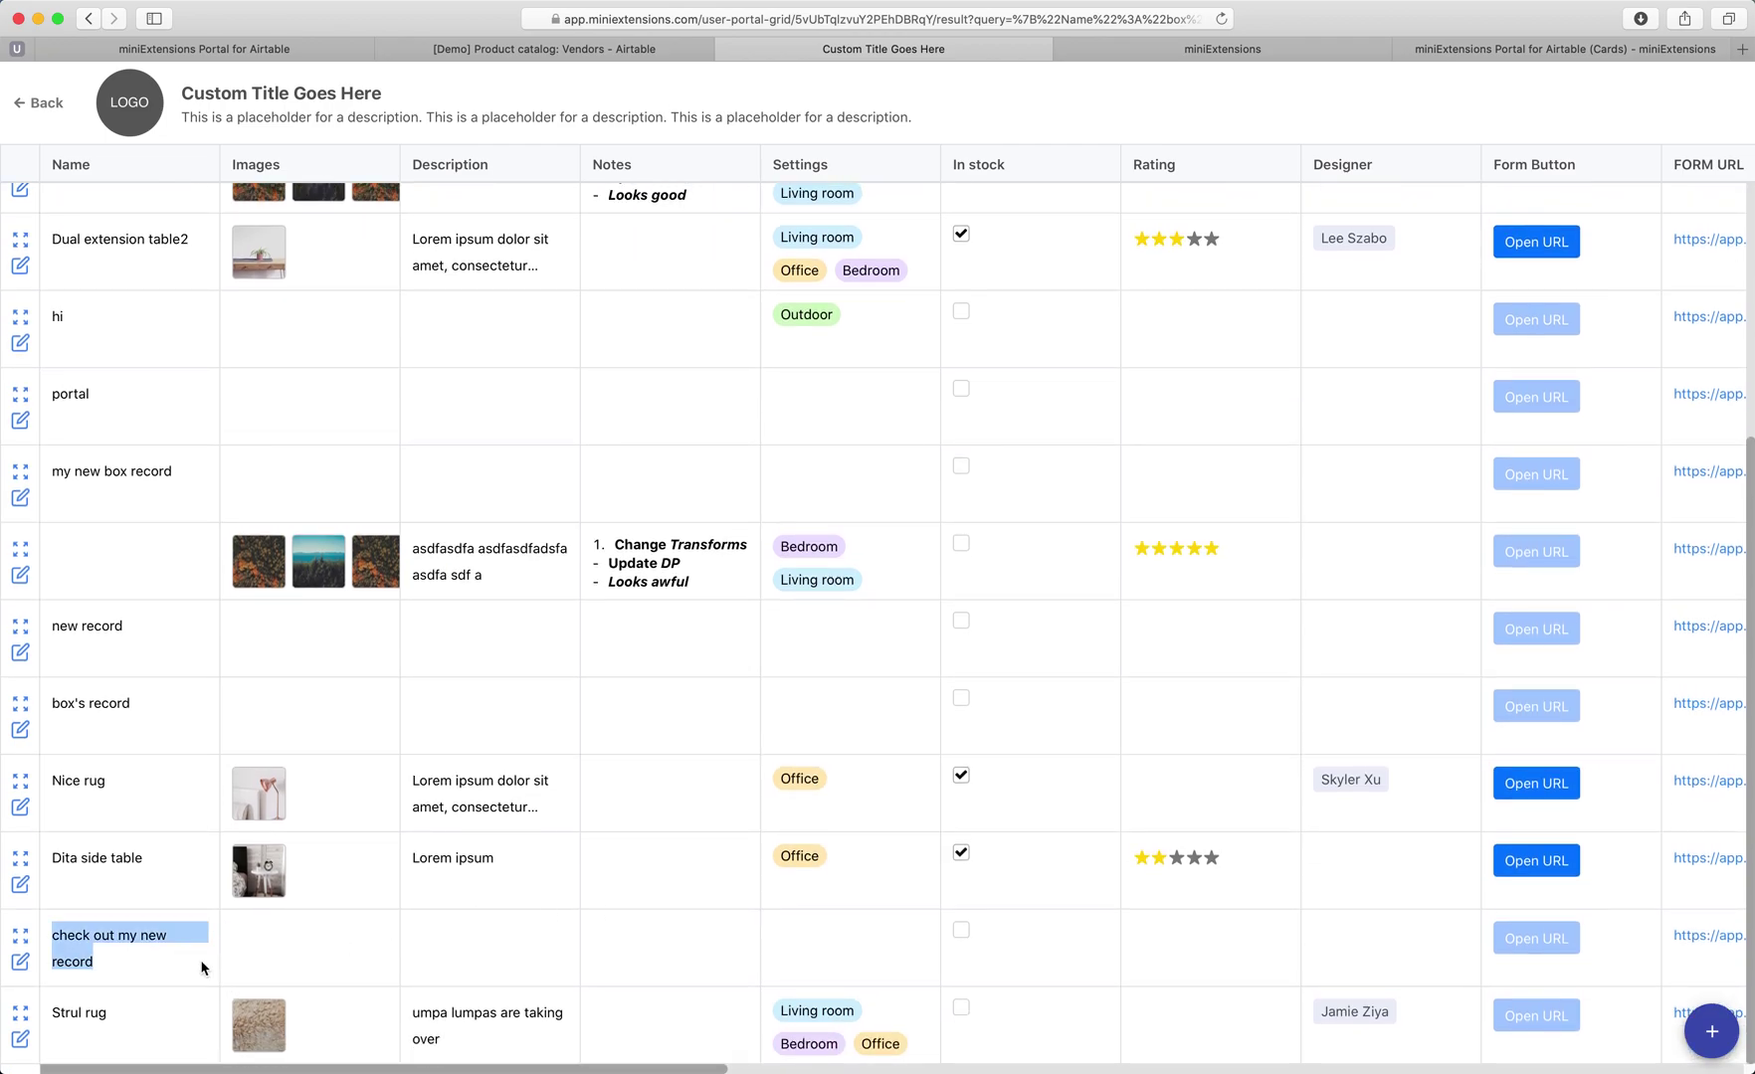
Verify Furniture row 373, 'check out my new record', links to vendor box, then return to the portal.
left_click(577, 49)
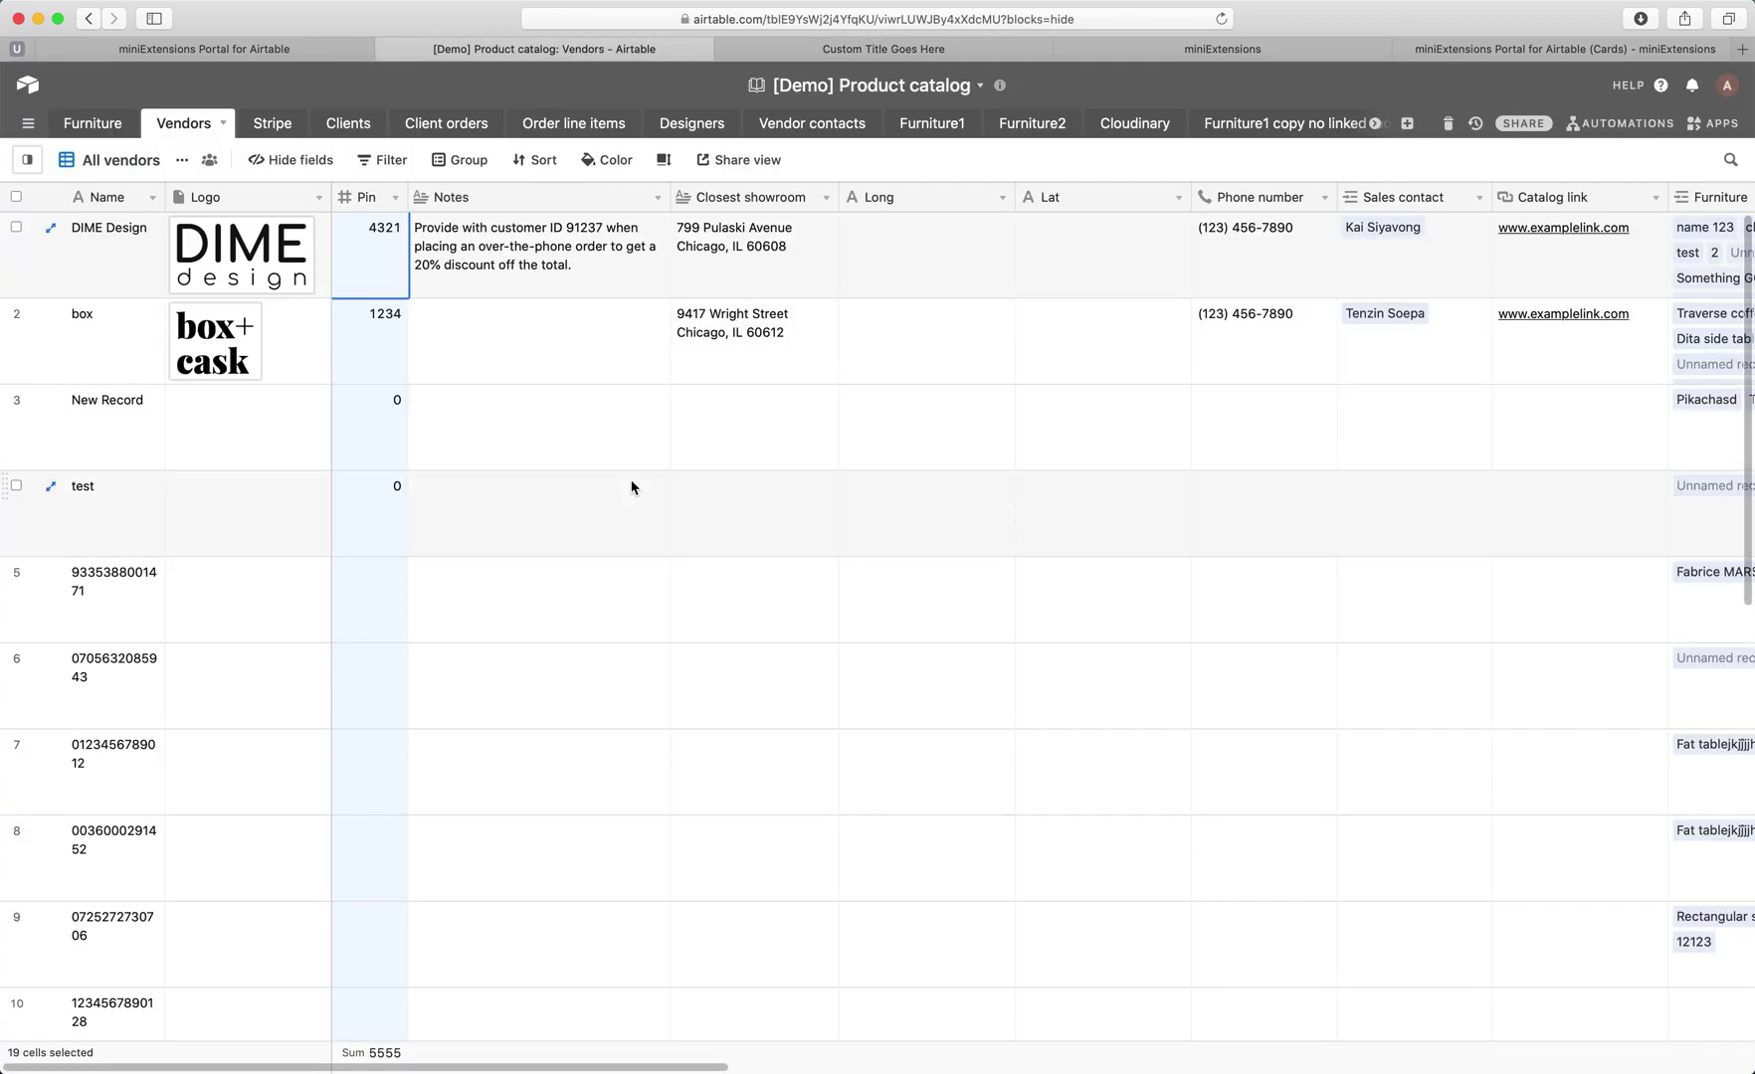
left_click(99, 130)
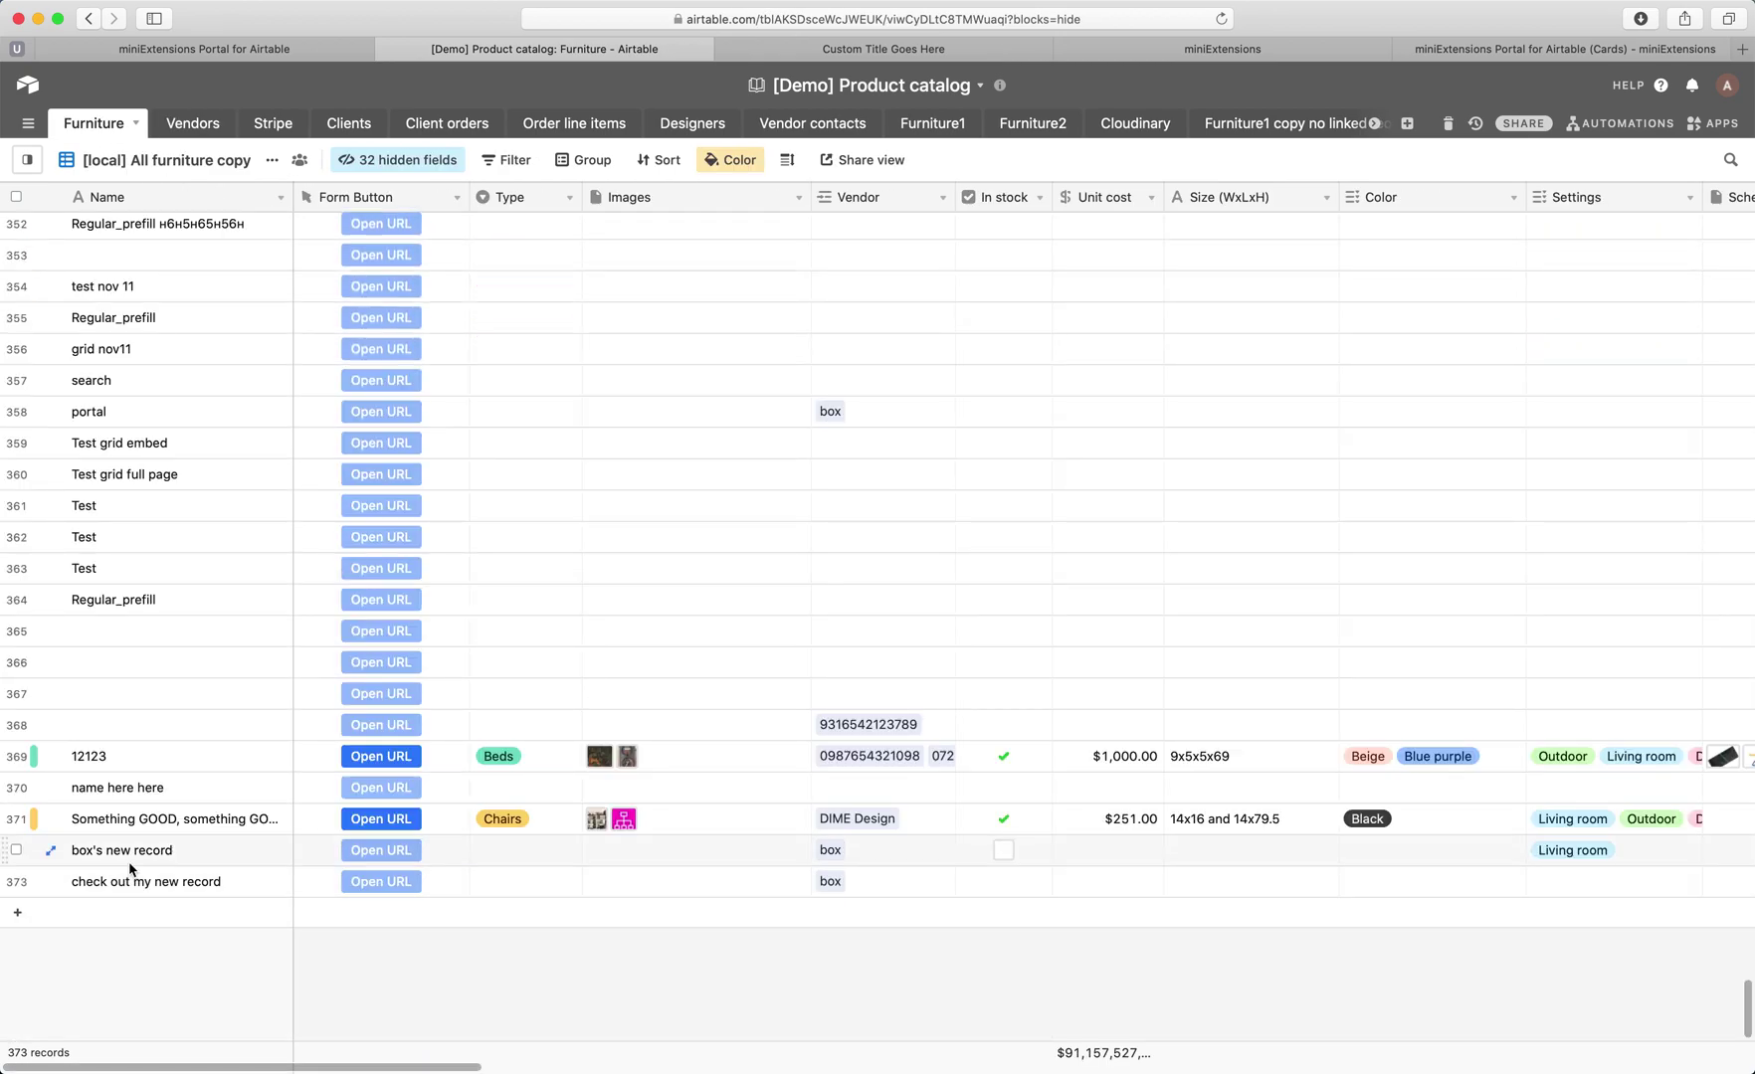
left_click(154, 888)
left_click(880, 884)
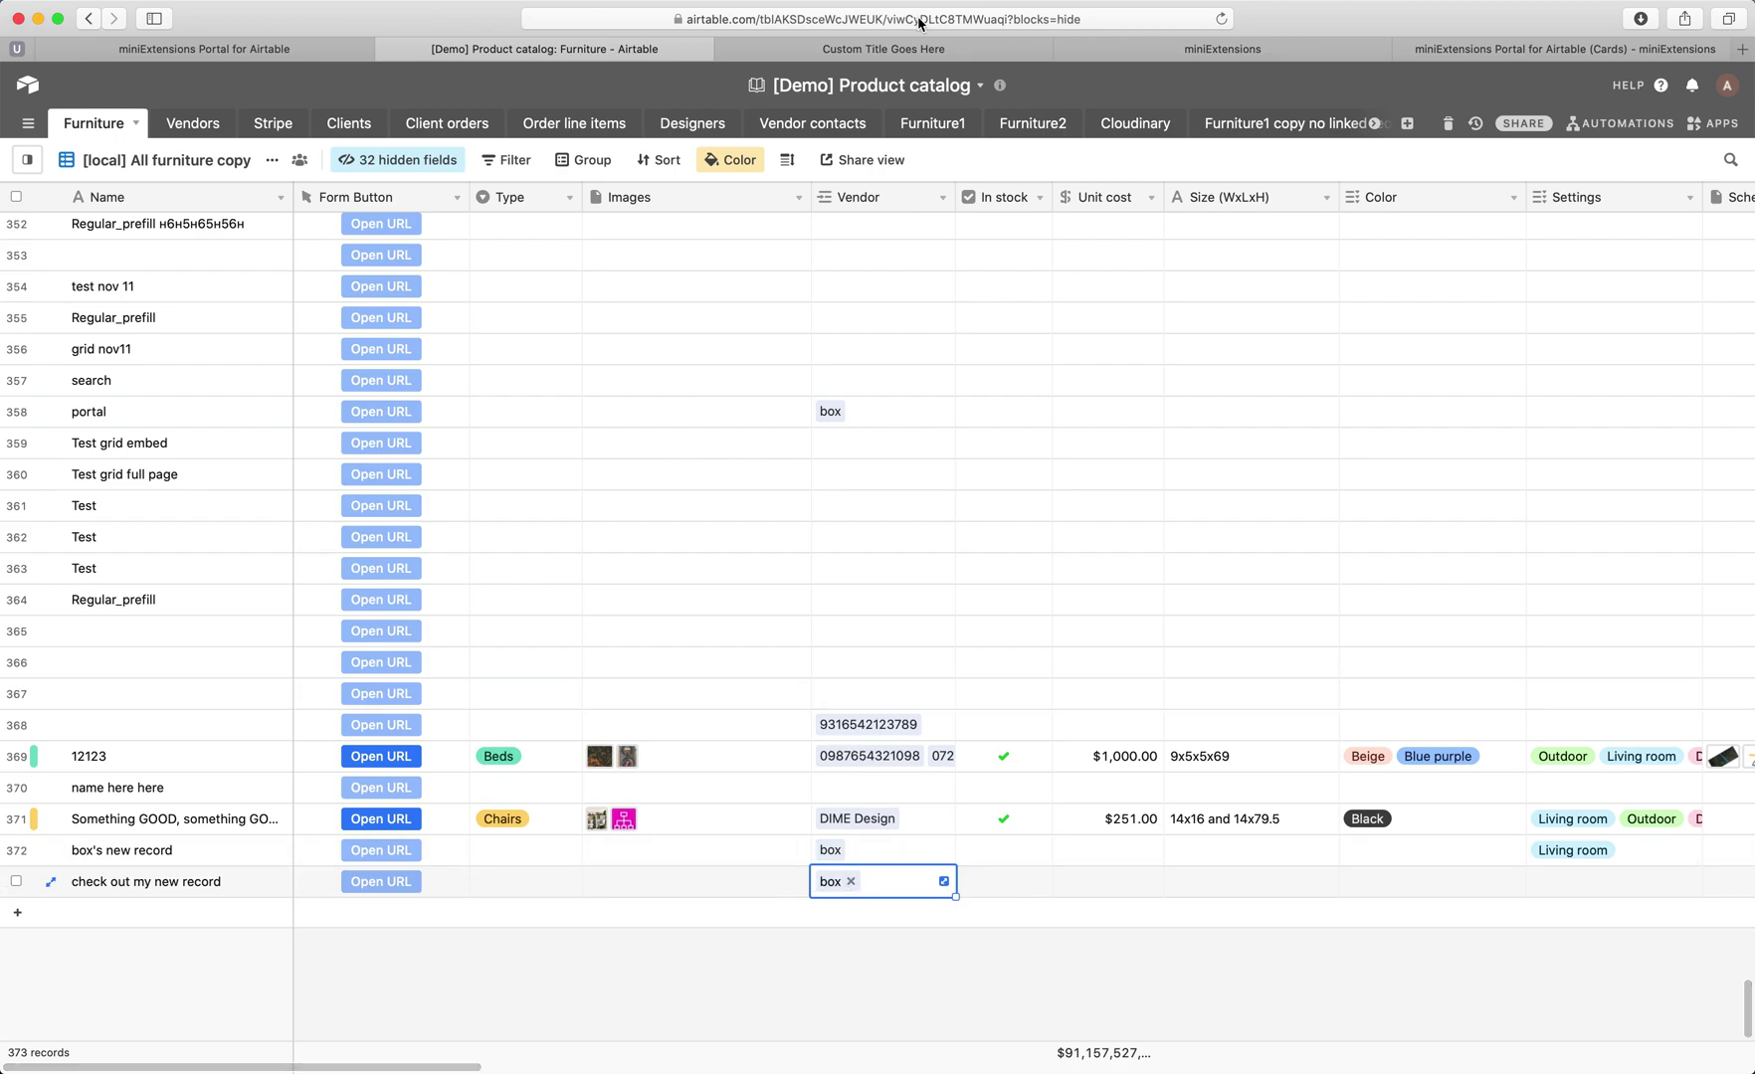
left_click(888, 57)
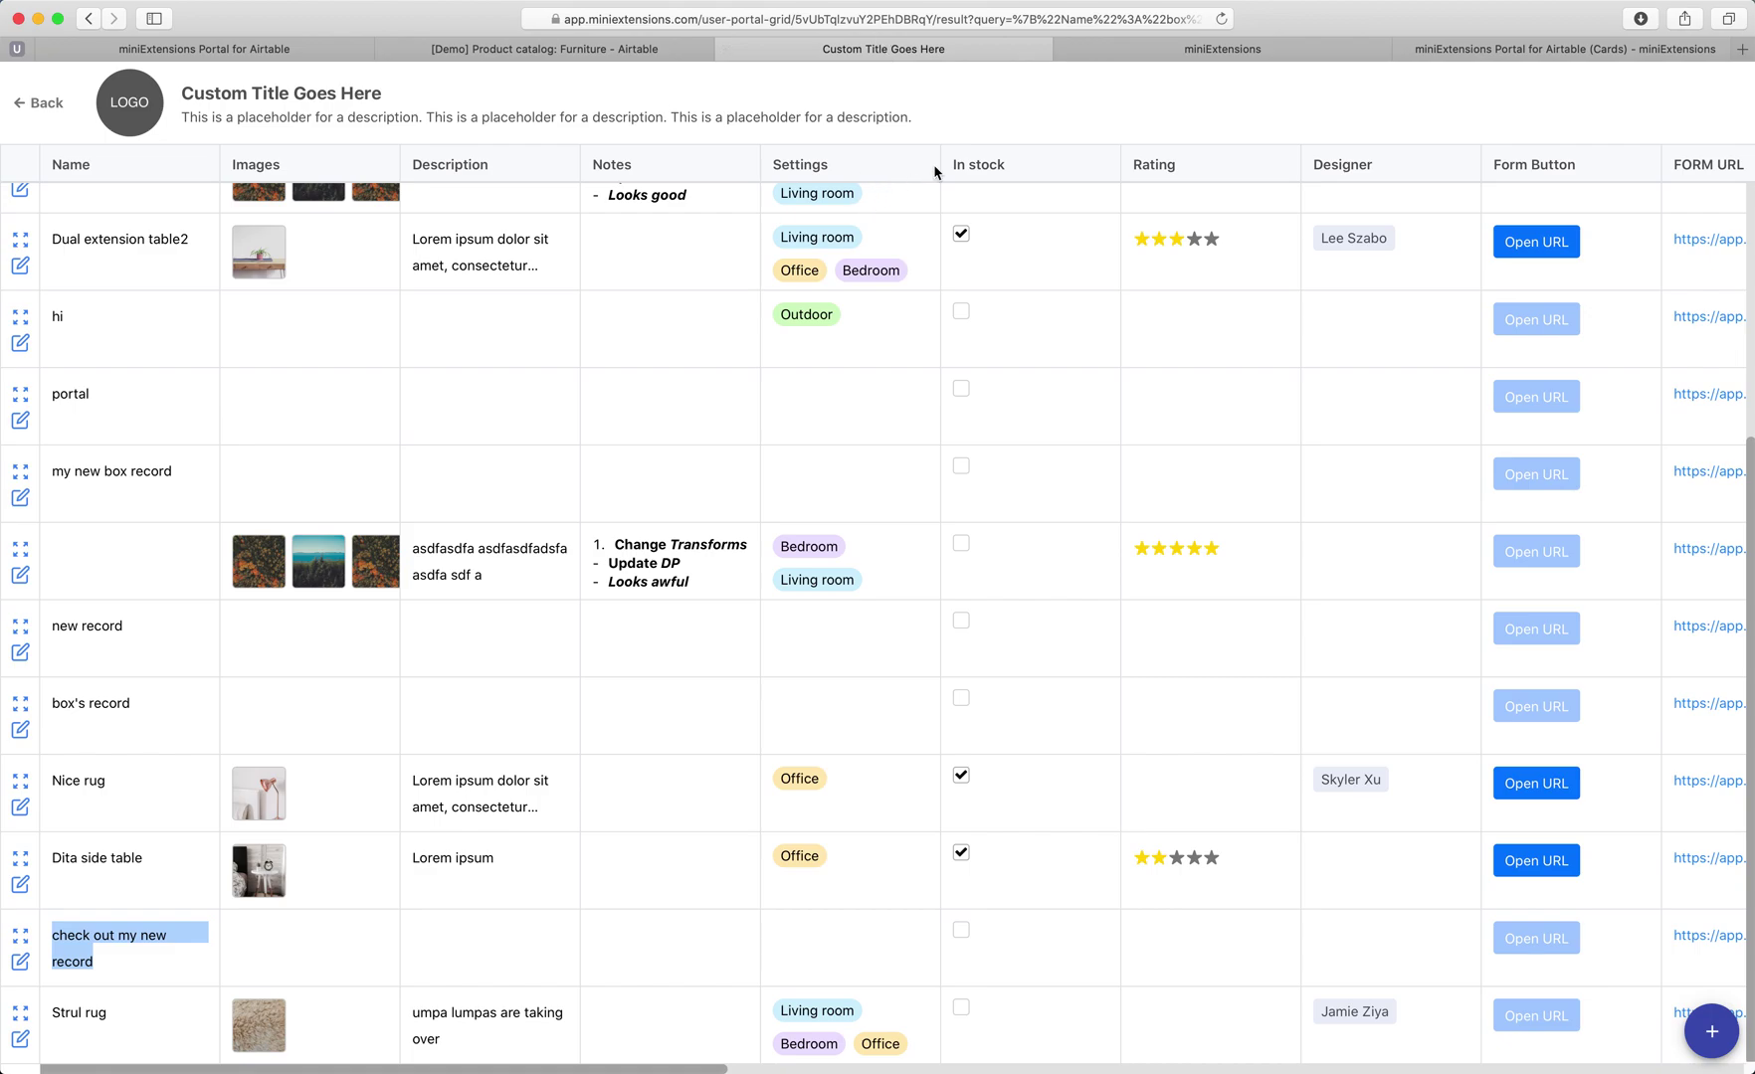
Close the grid portal and sign into the card-view portal as vendor 'box' with its PIN.
key("super+r")
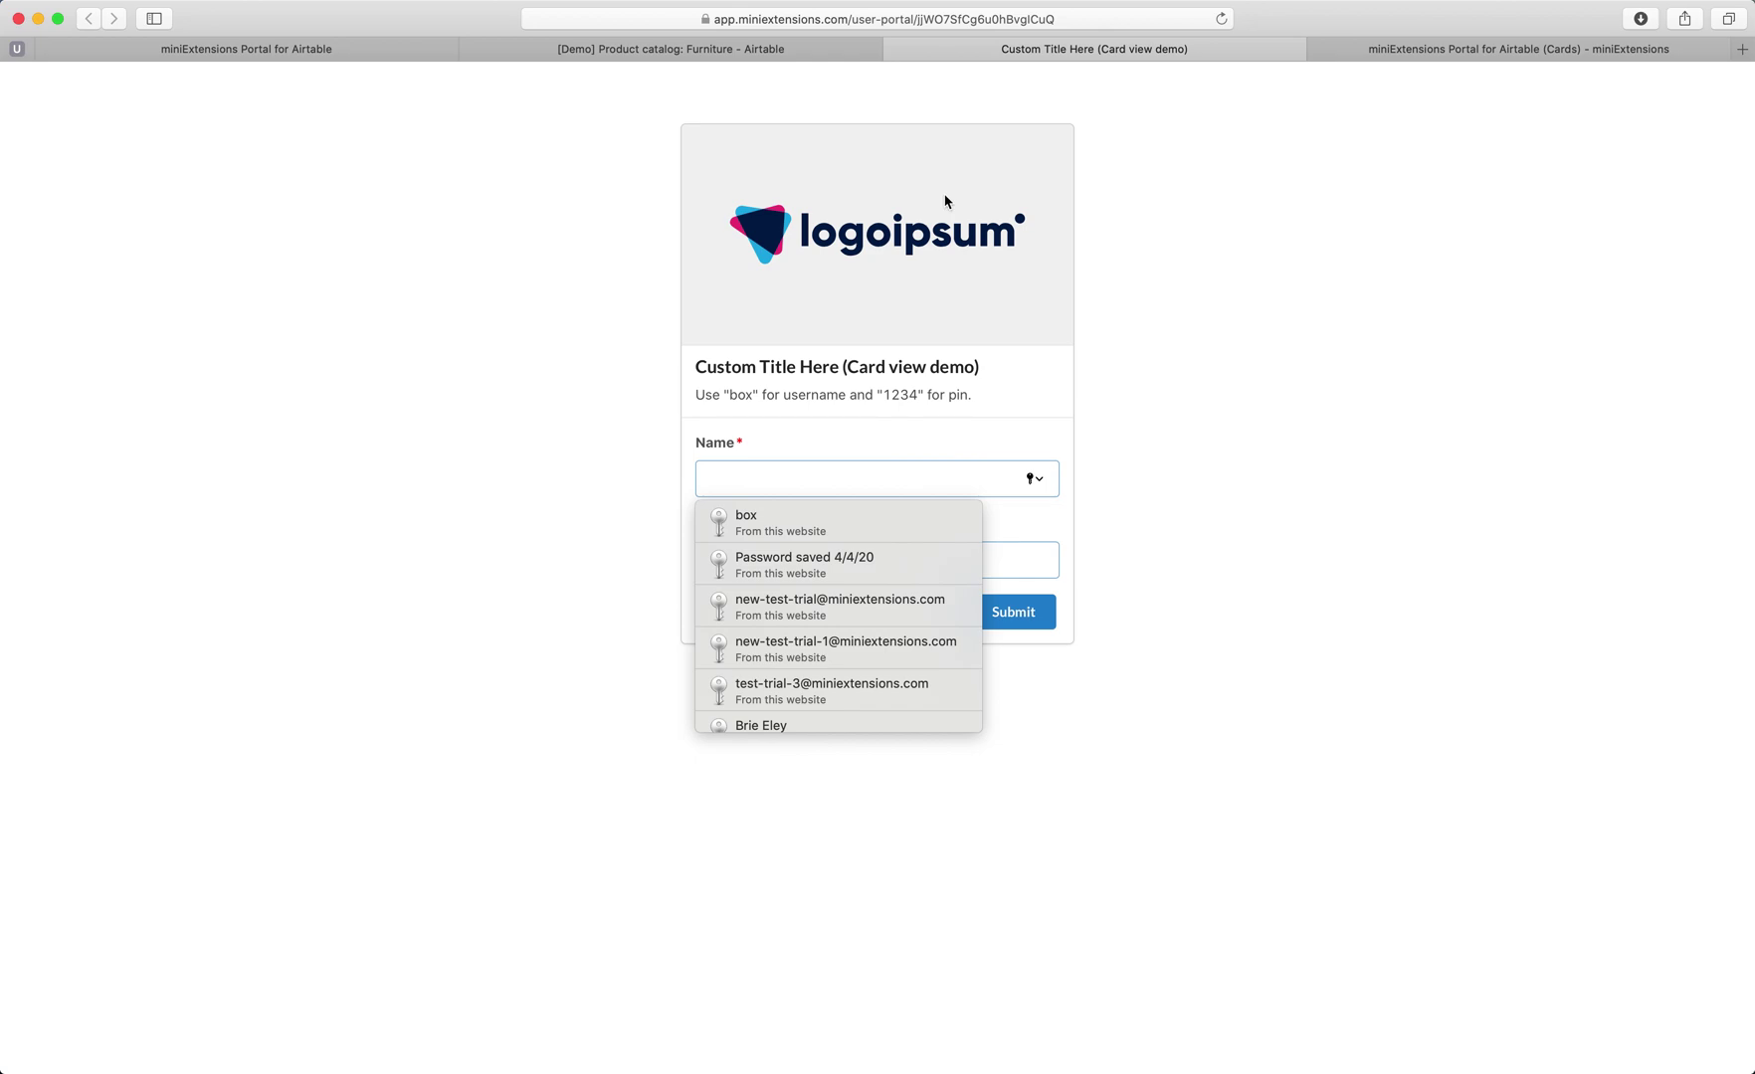
left_click(798, 476)
type("box")
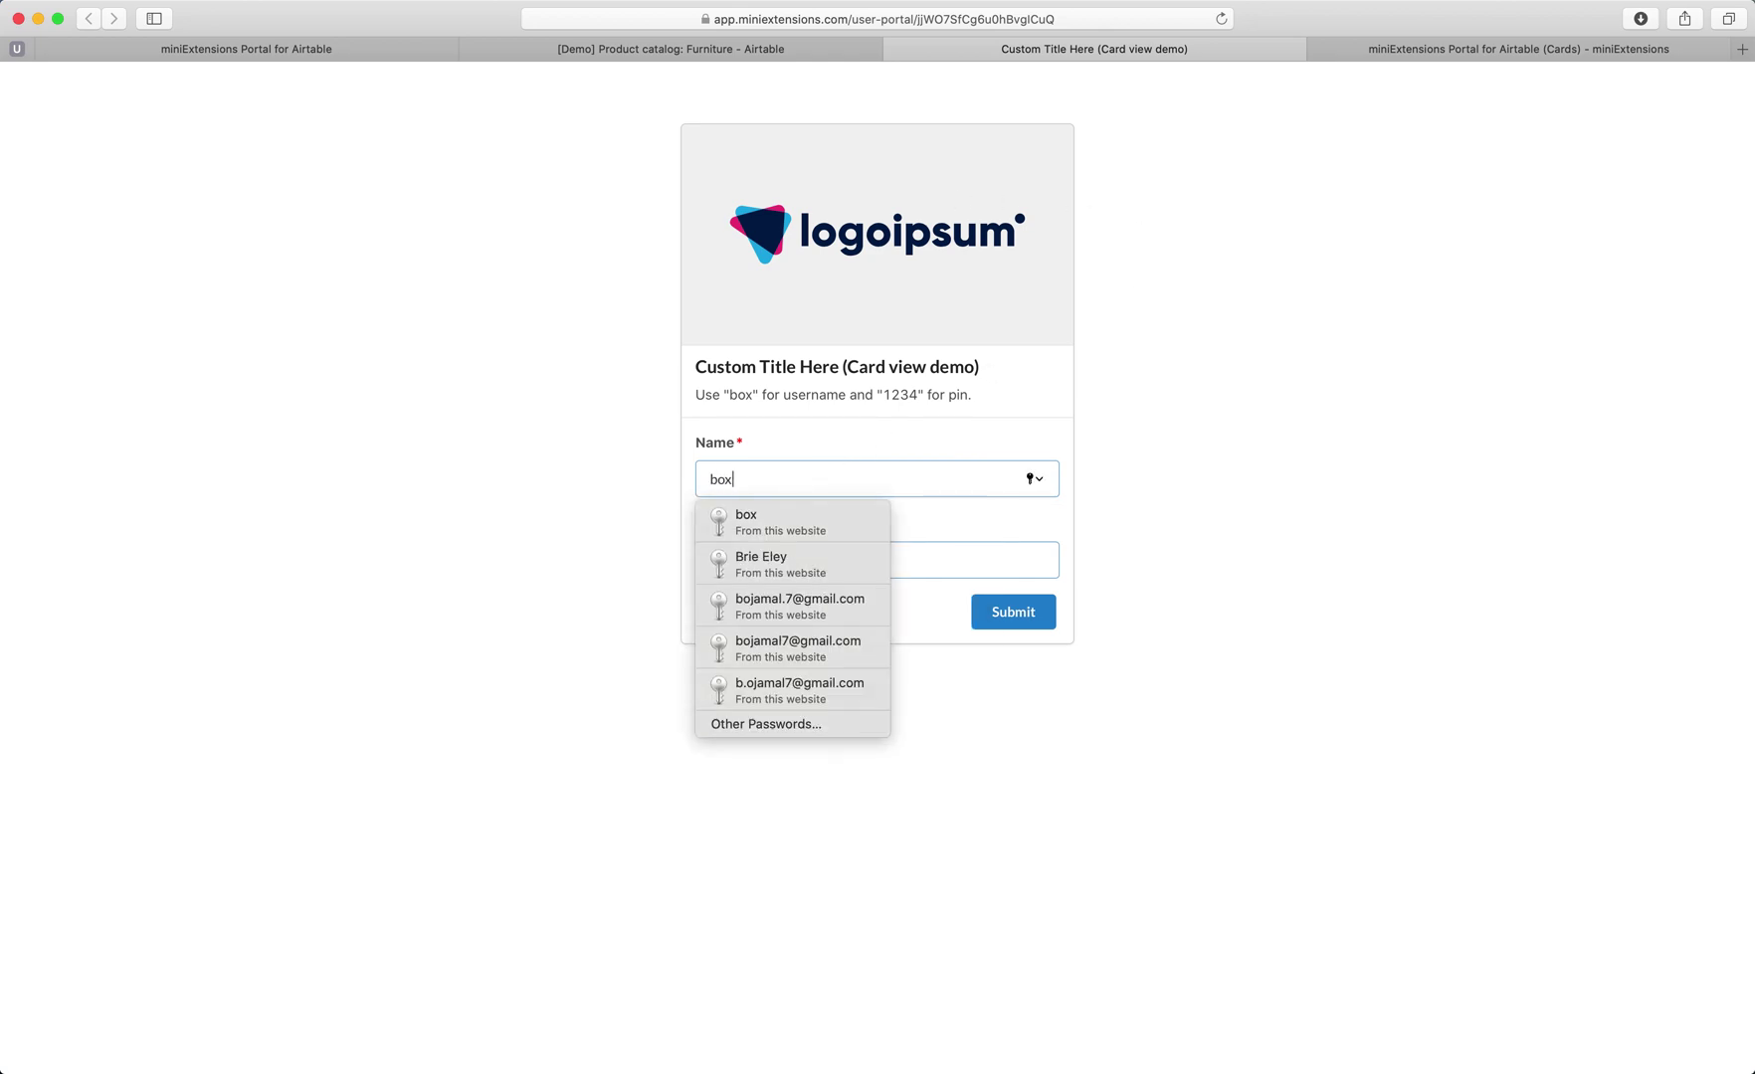
key("Tab")
type("123")
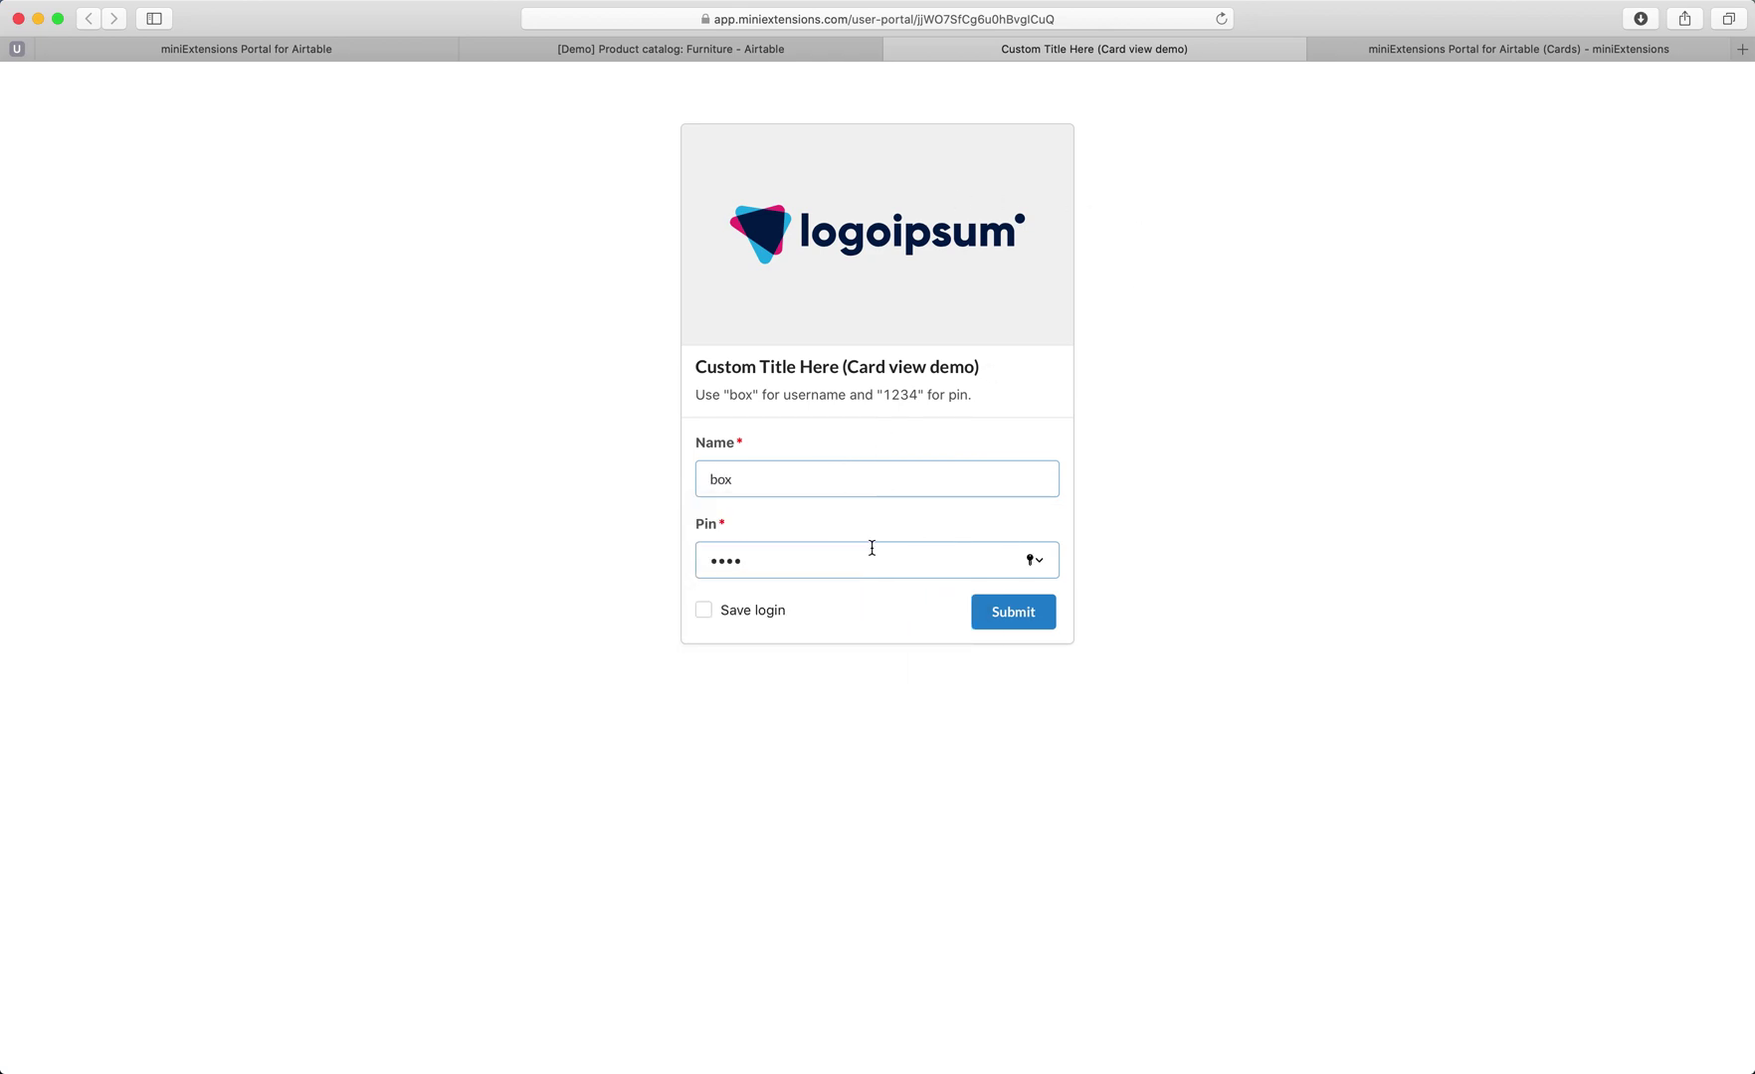
type("4")
left_click(1025, 614)
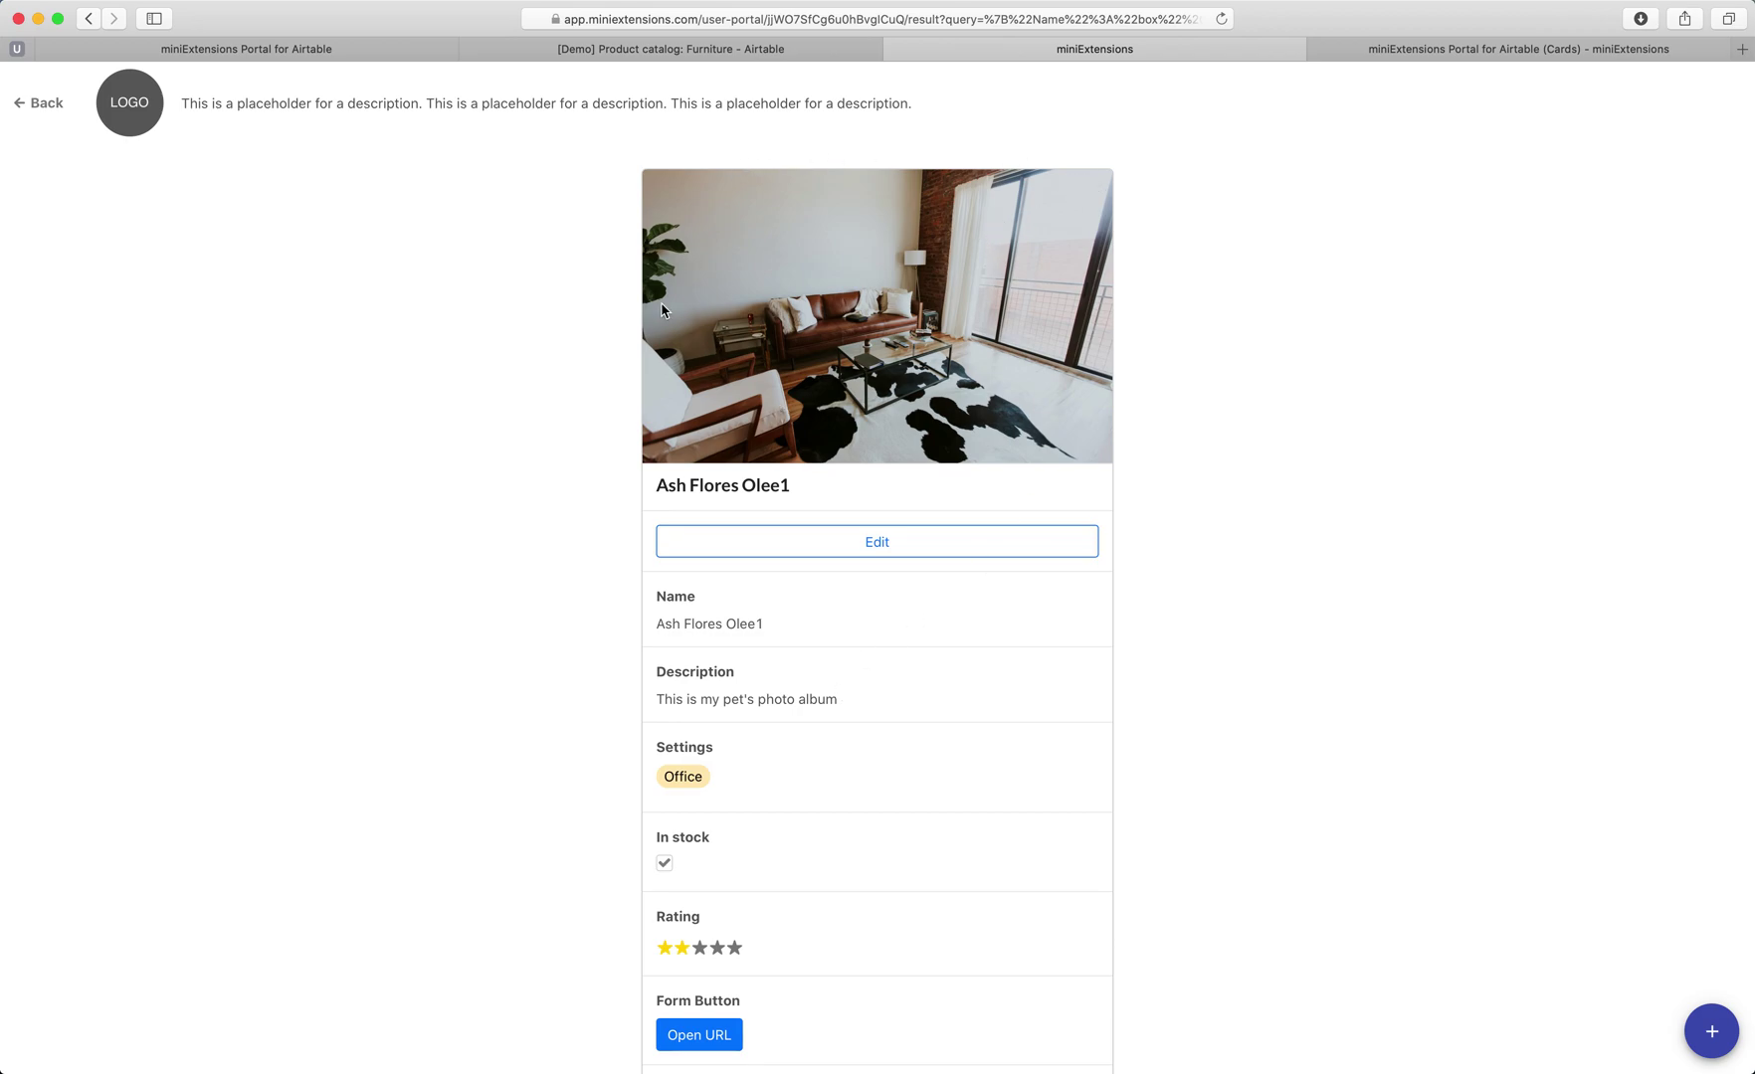
Remove the trailing '1' from the record's name and save the edit.
left_click(747, 557)
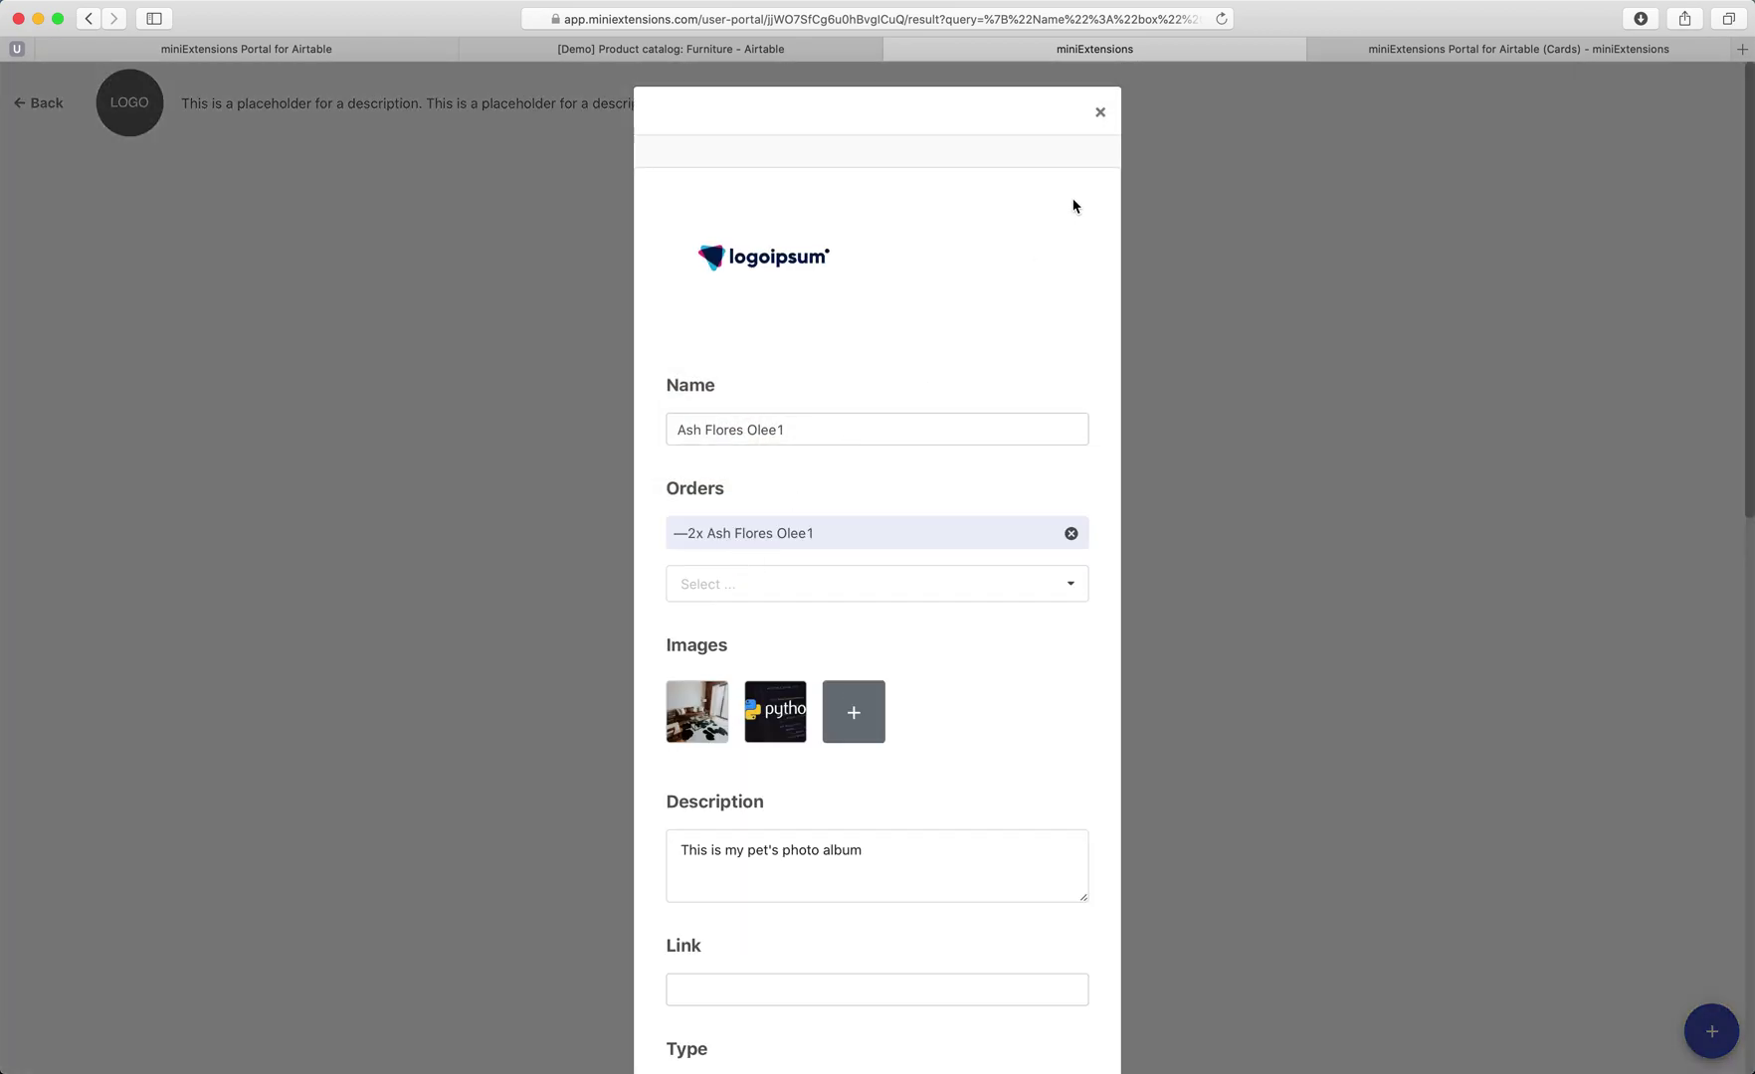
left_click(857, 422)
scroll(857, 423, "down", 10)
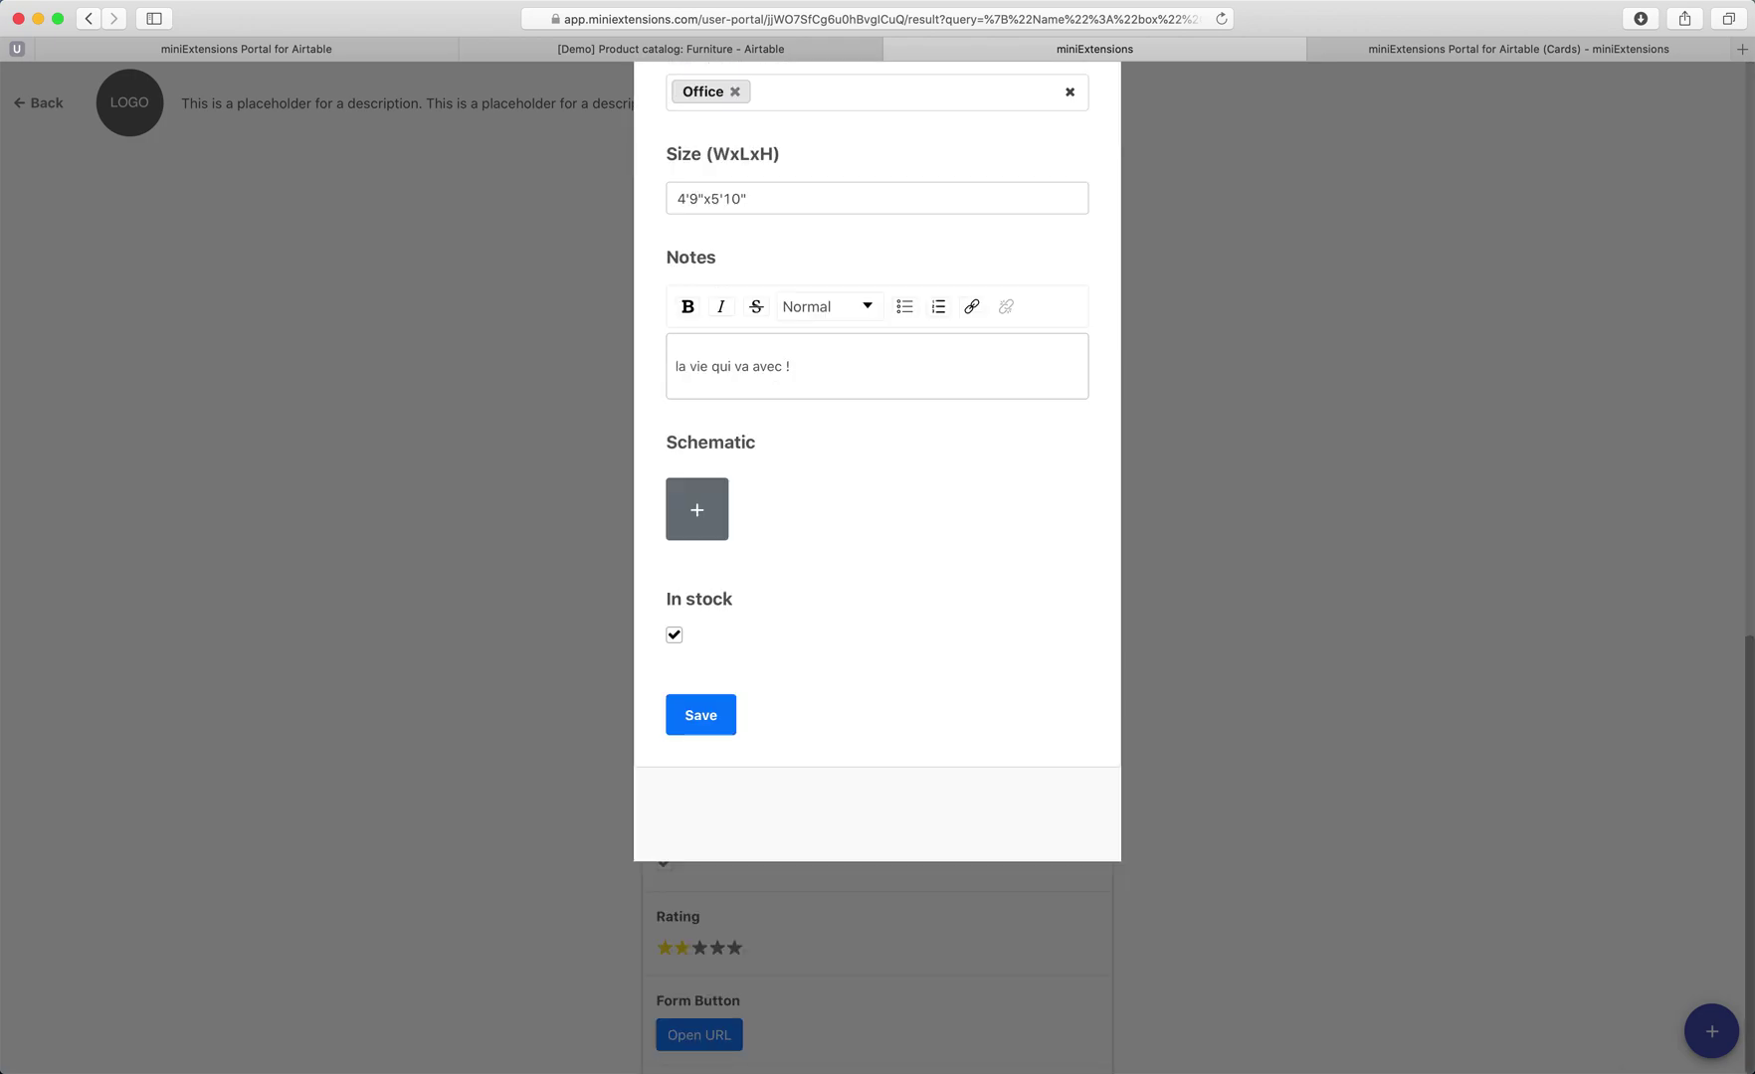
left_click(700, 803)
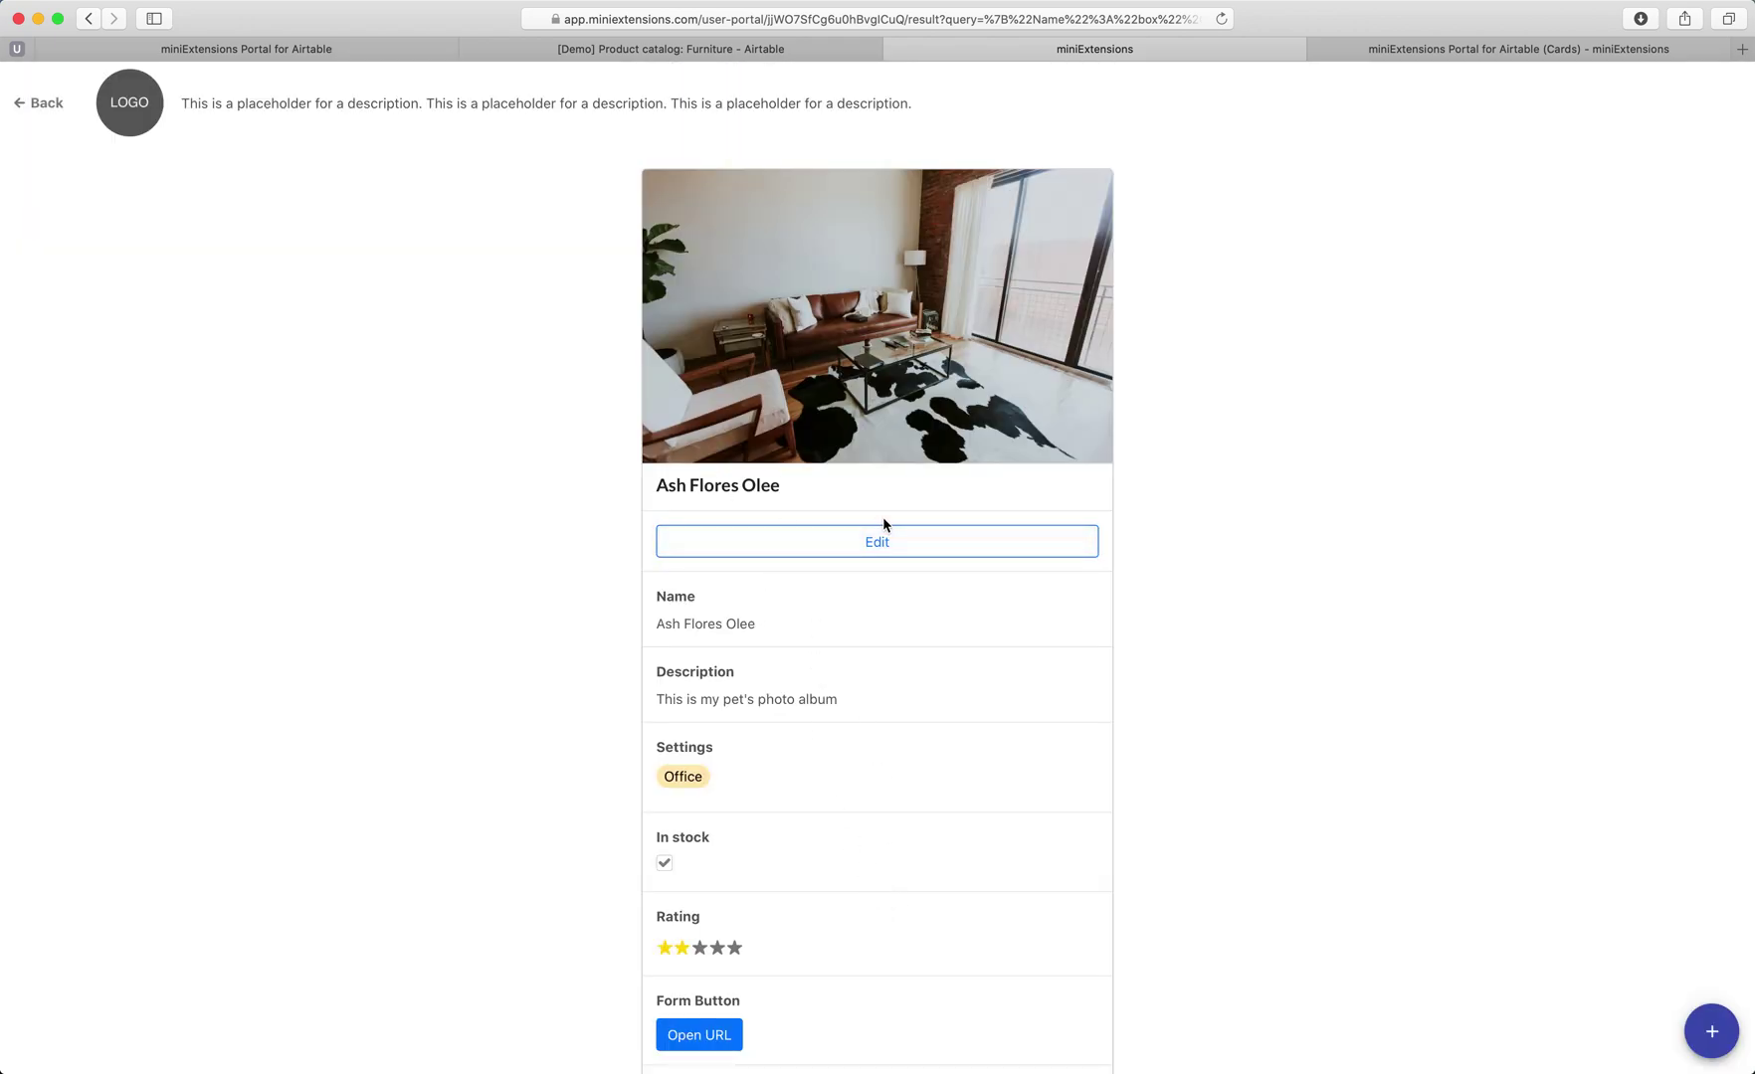
Scroll through the rest of the record card, then close the card-view portal.
scroll(849, 688, "down", 2)
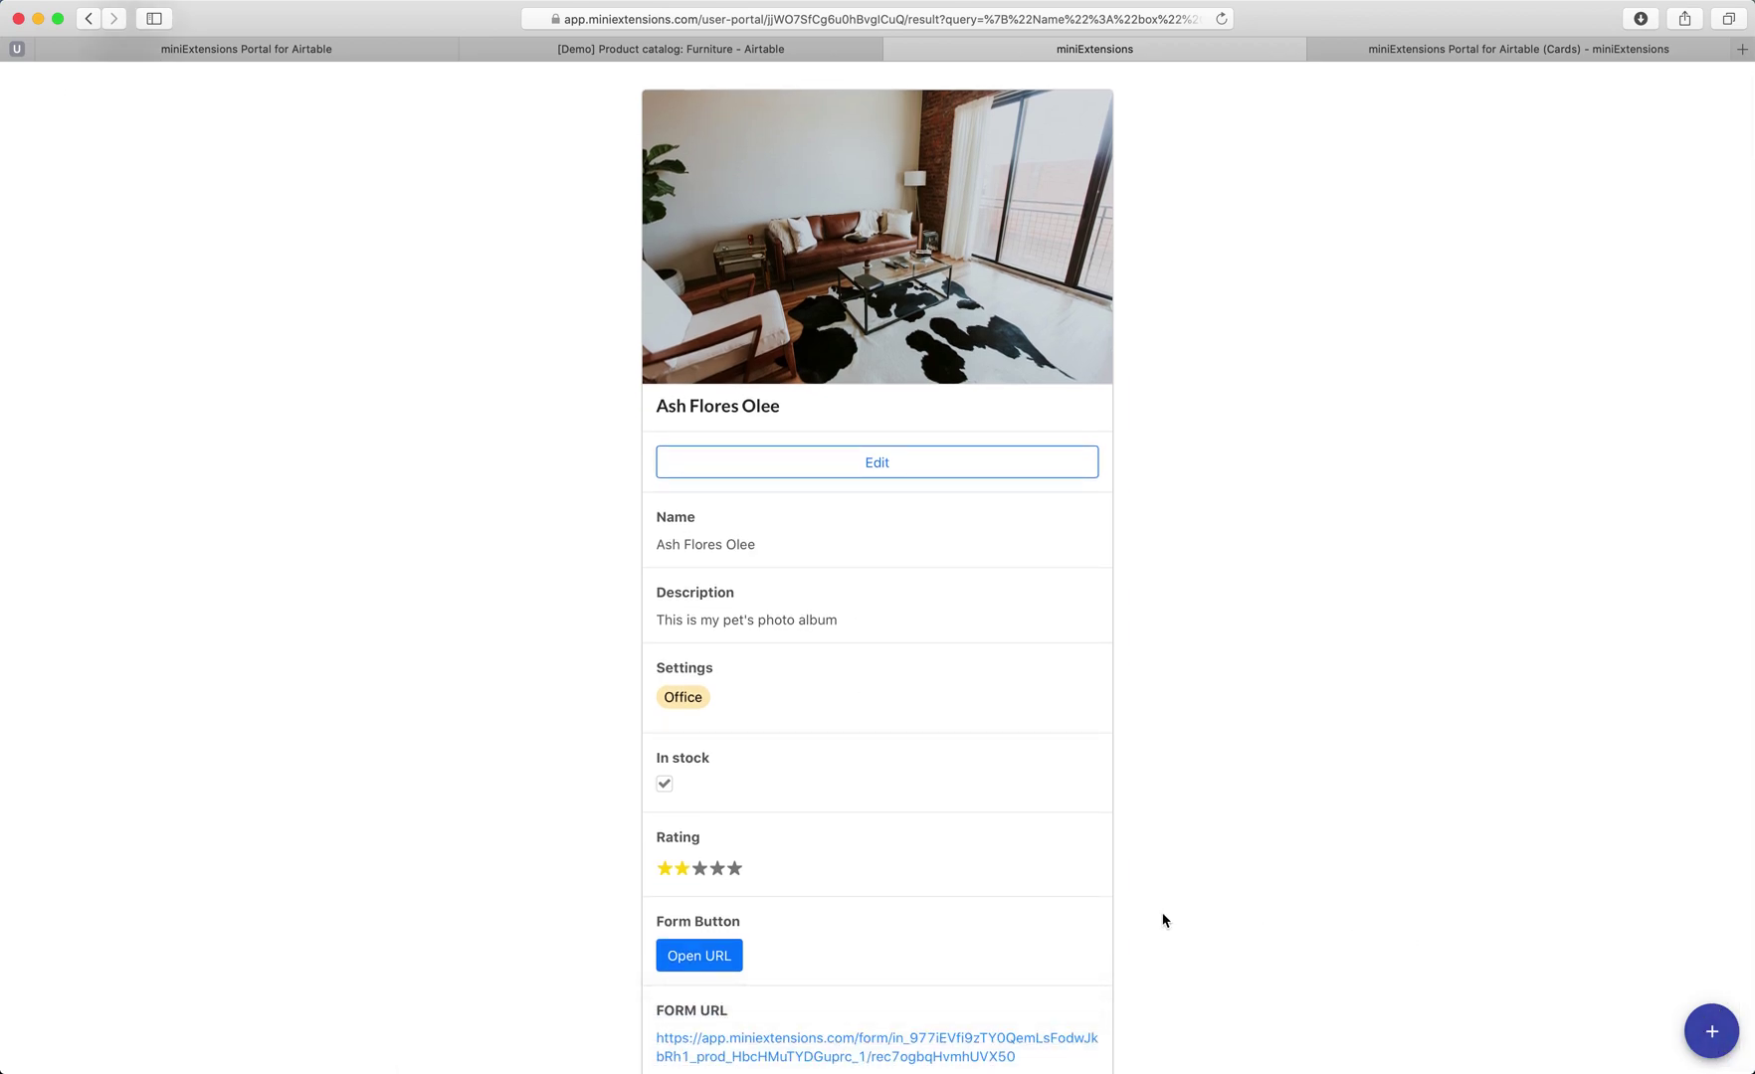
scroll(1162, 921, "down", 5)
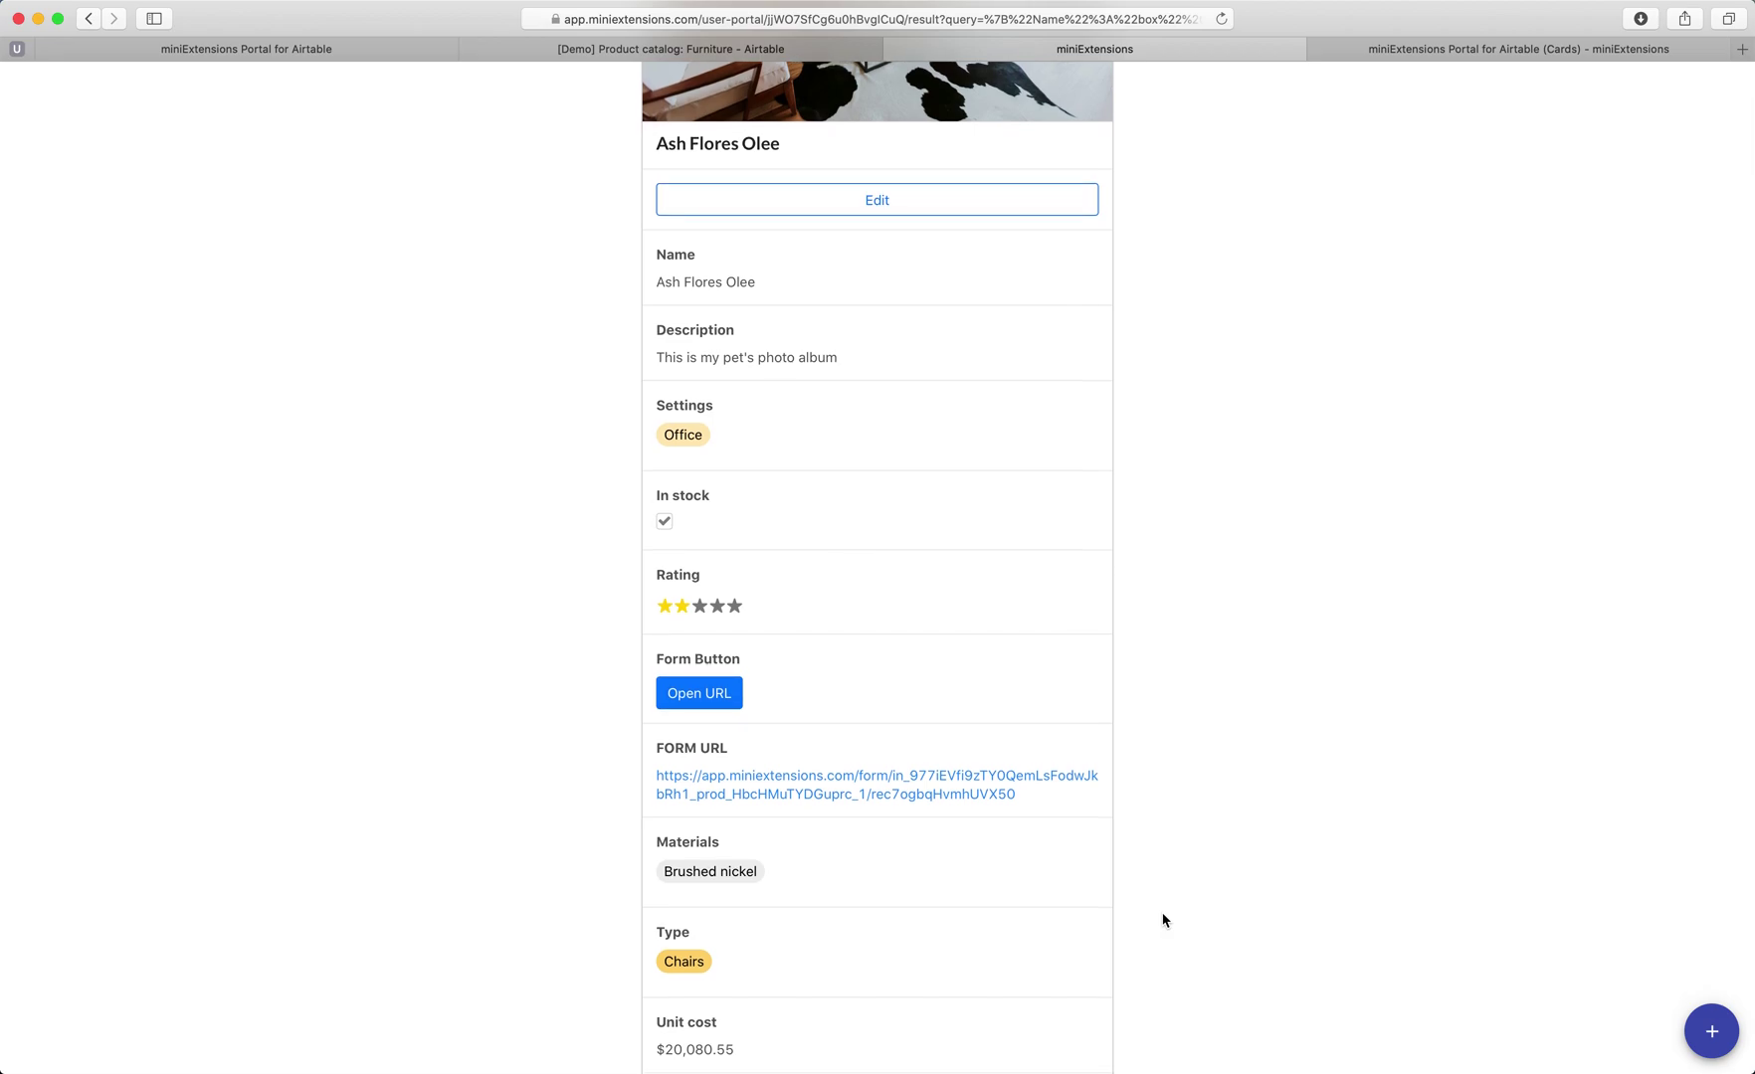
scroll(1163, 920, "down", 2)
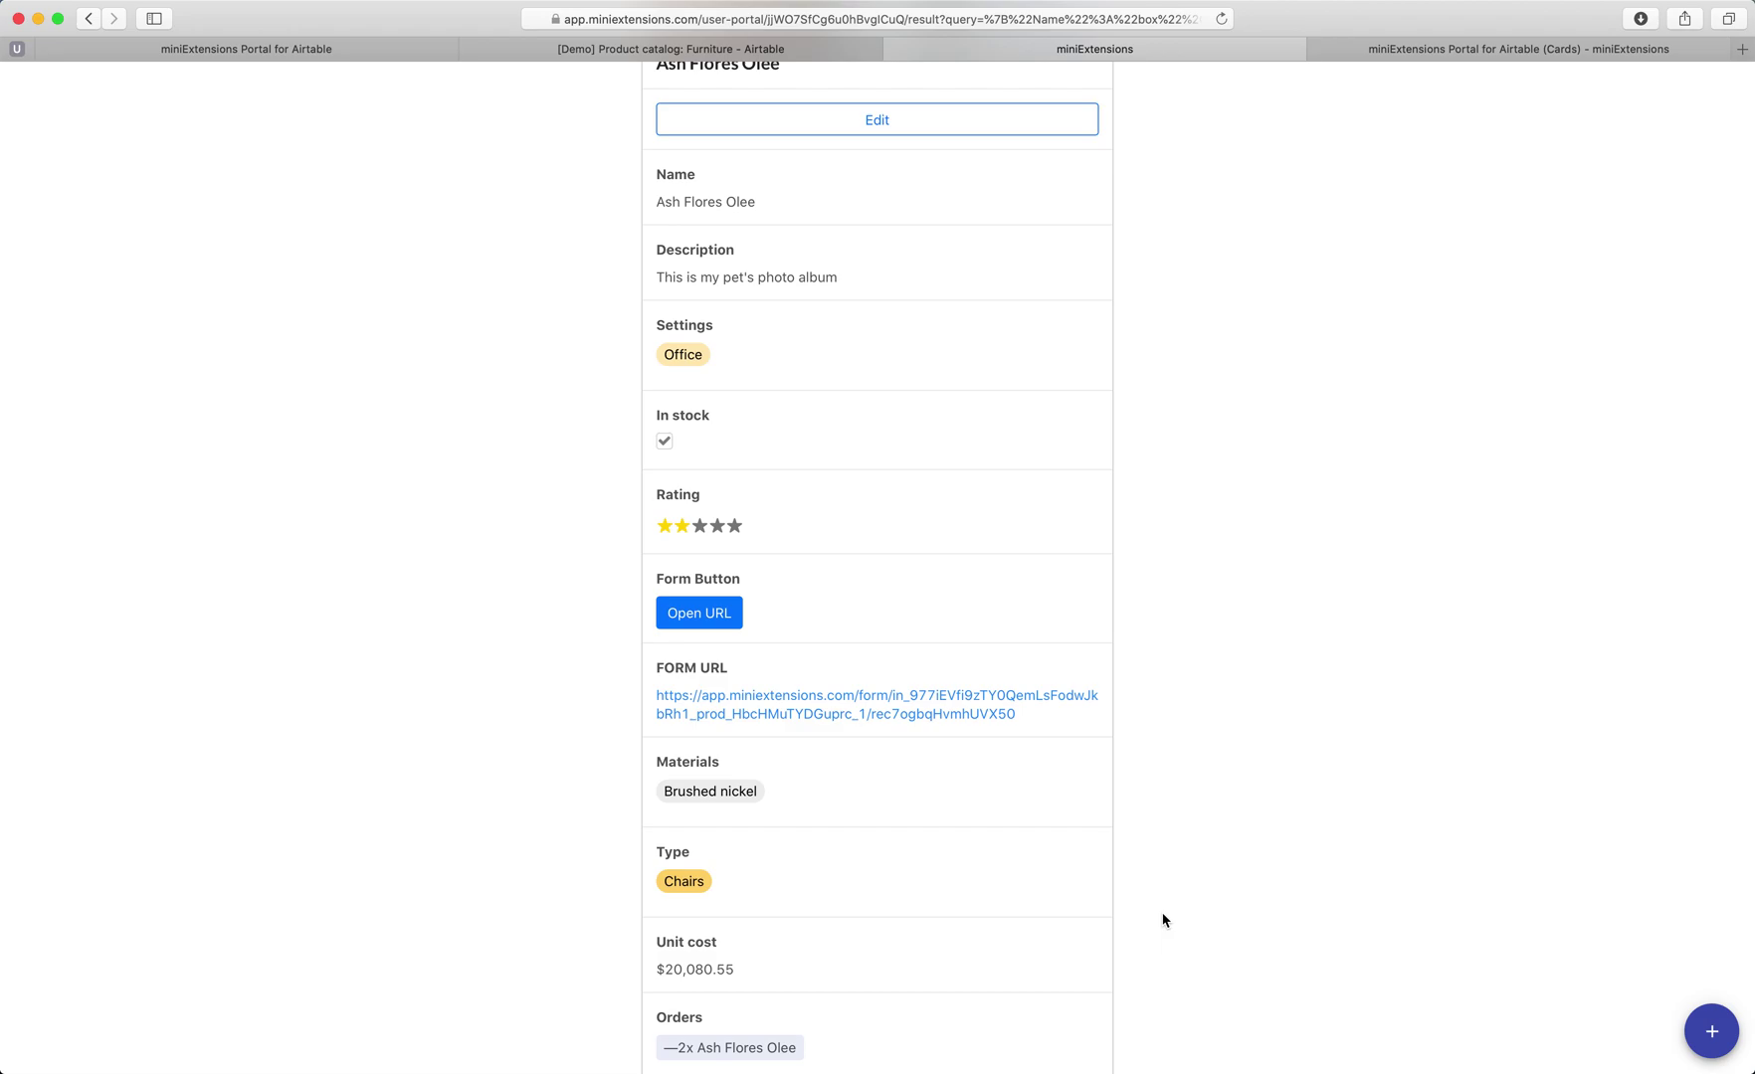
key("super+w")
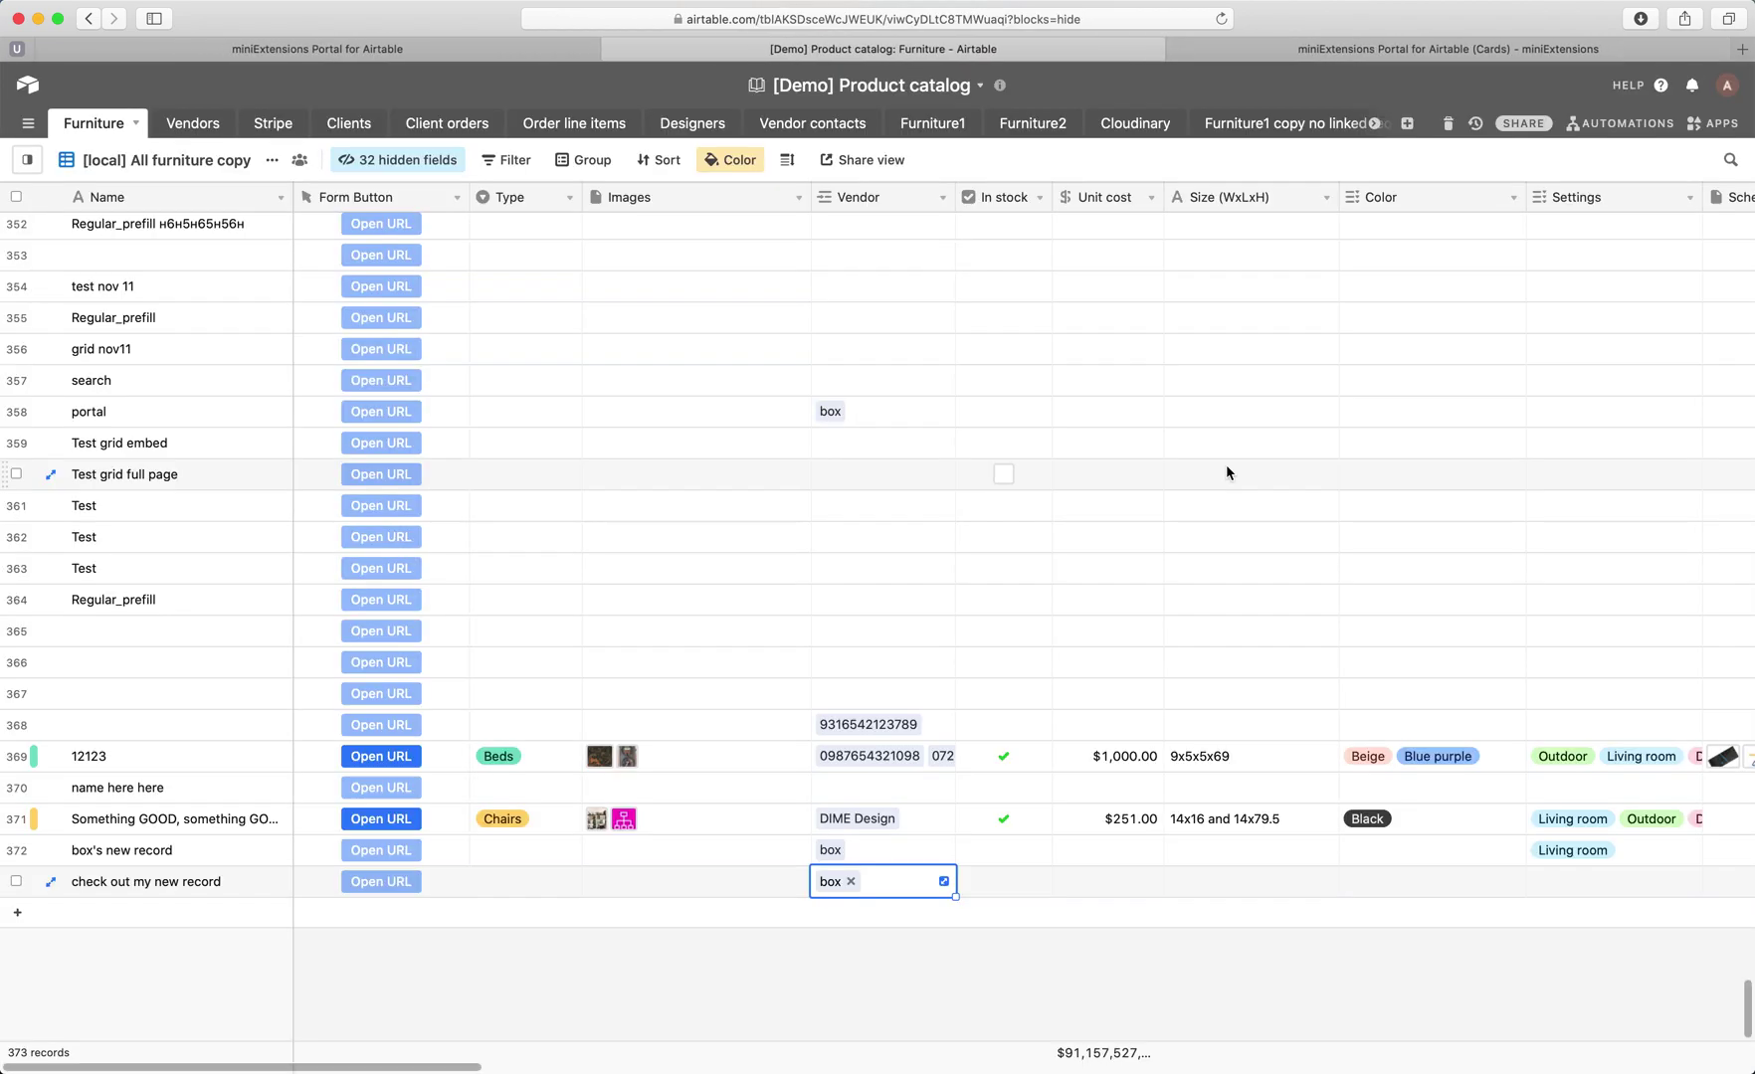
left_click(1307, 55)
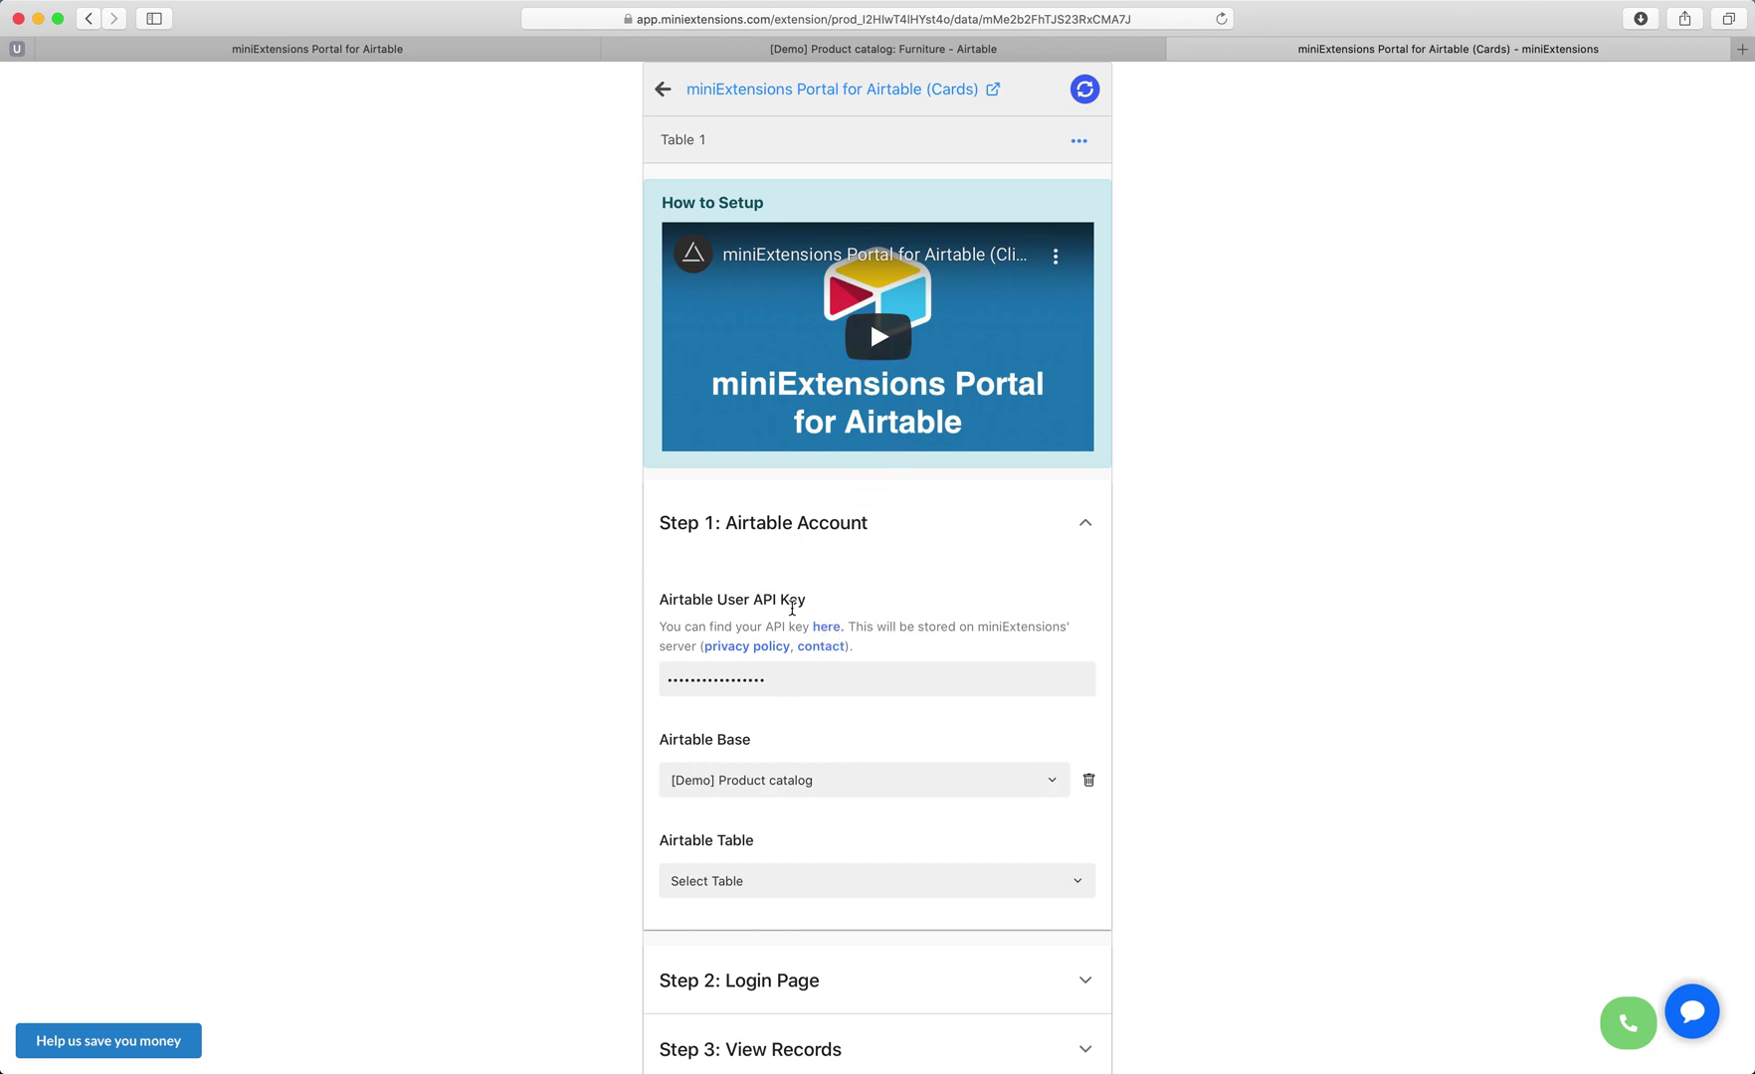
Choose Furniture as the Airtable table in the Cards portal setup.
scroll(792, 605, "down", 2)
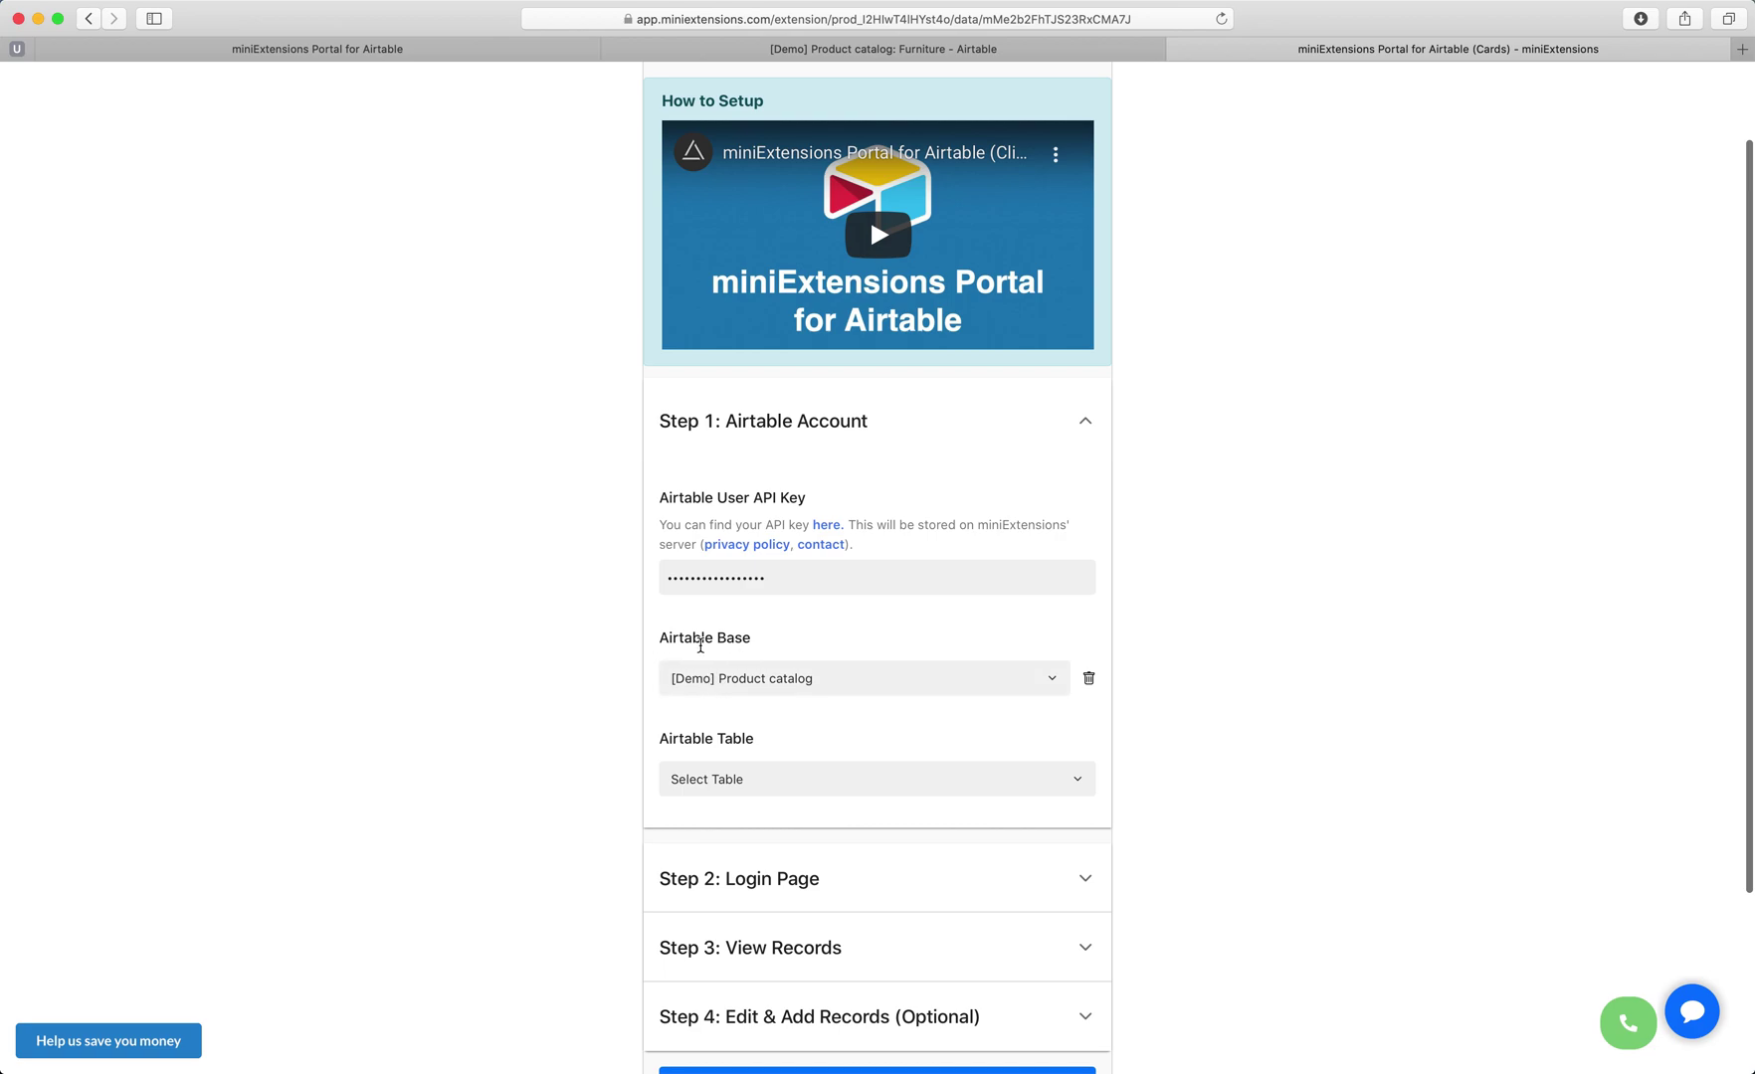
scroll(750, 669, "down", 1)
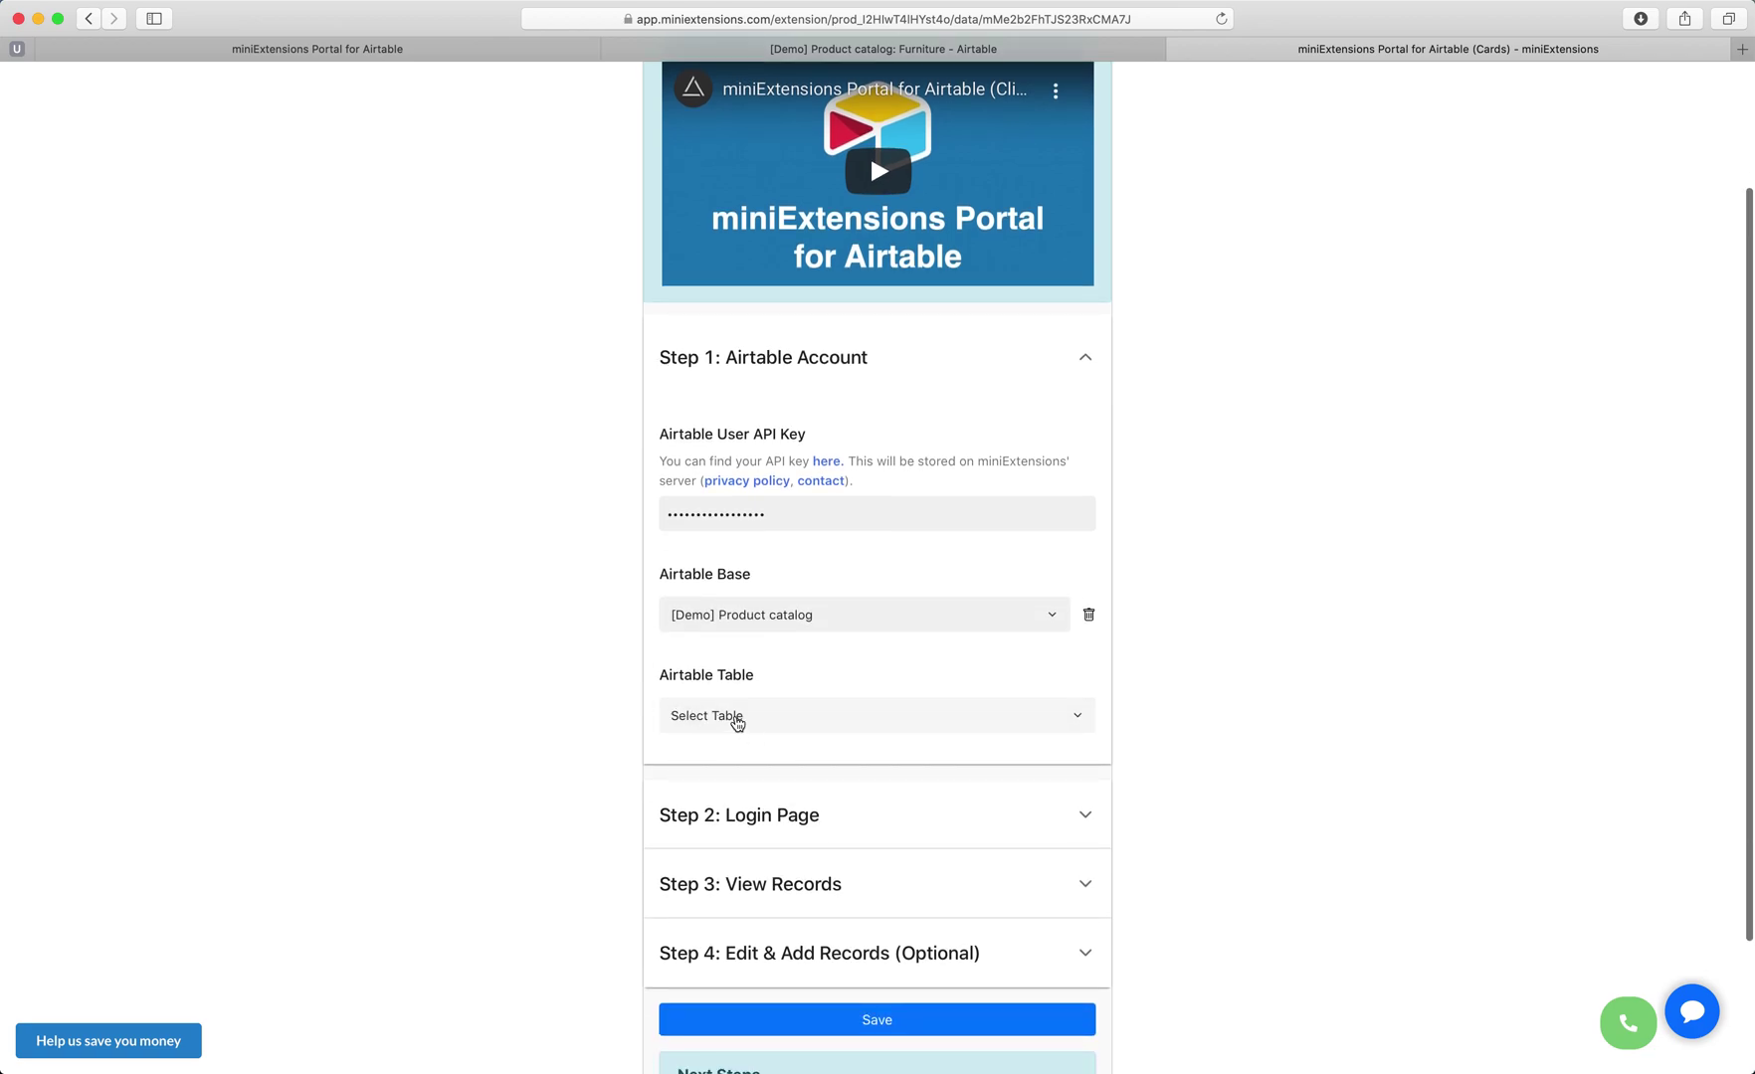
left_click(732, 717)
left_click(729, 368)
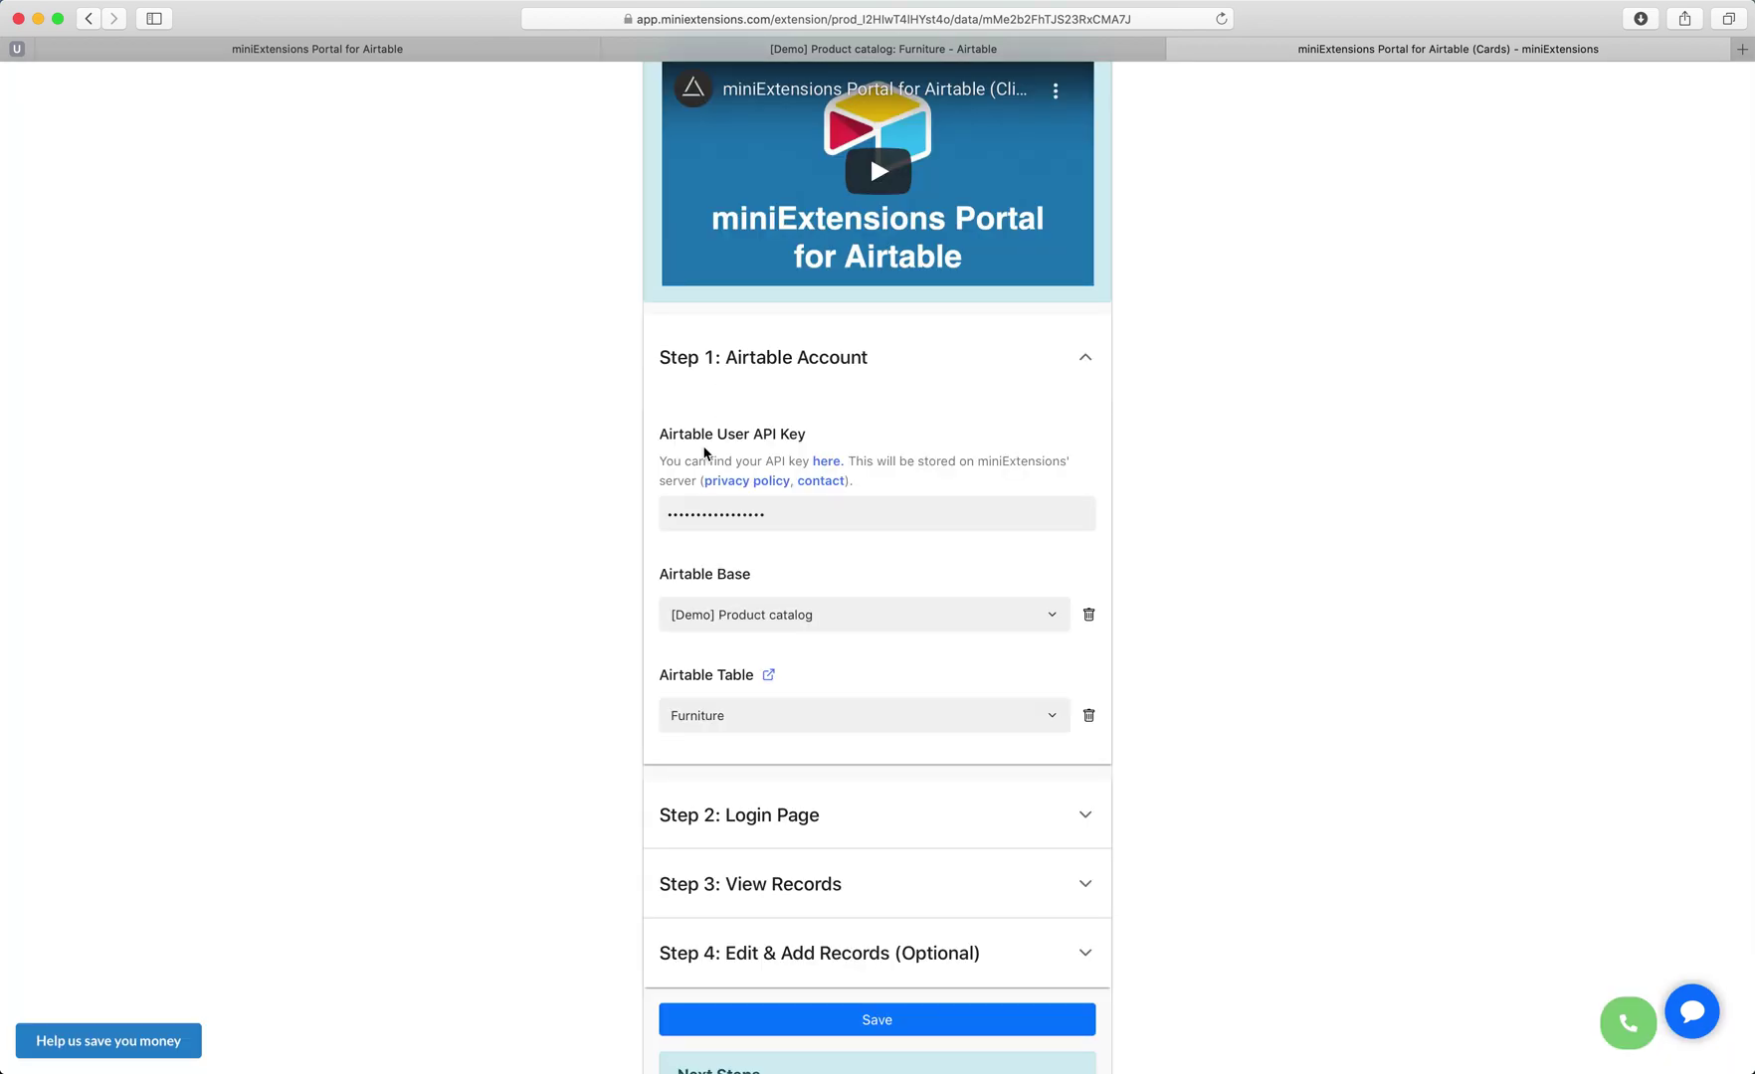
scroll(692, 734, "down", 1)
left_click(758, 764)
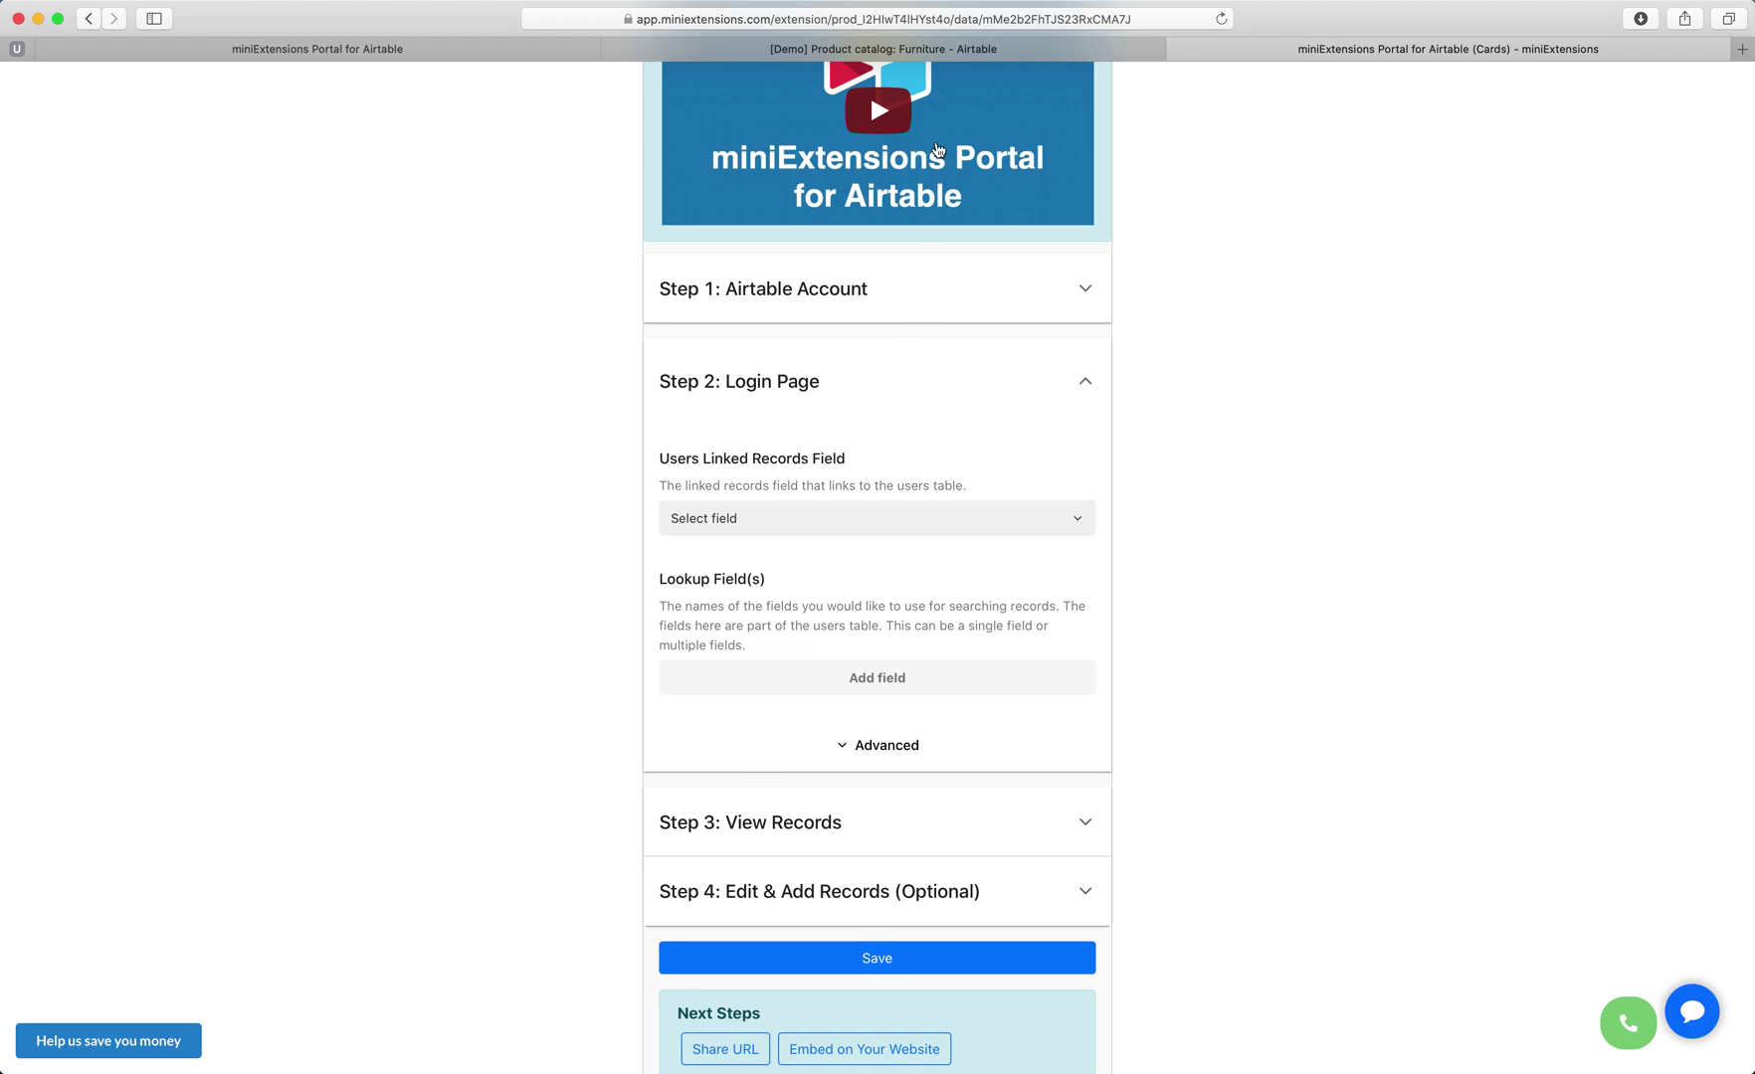
Set Vendor as the linked field identifying portal users.
left_click(884, 49)
scroll(585, 206, "up", 5)
scroll(794, 398, "up", 20)
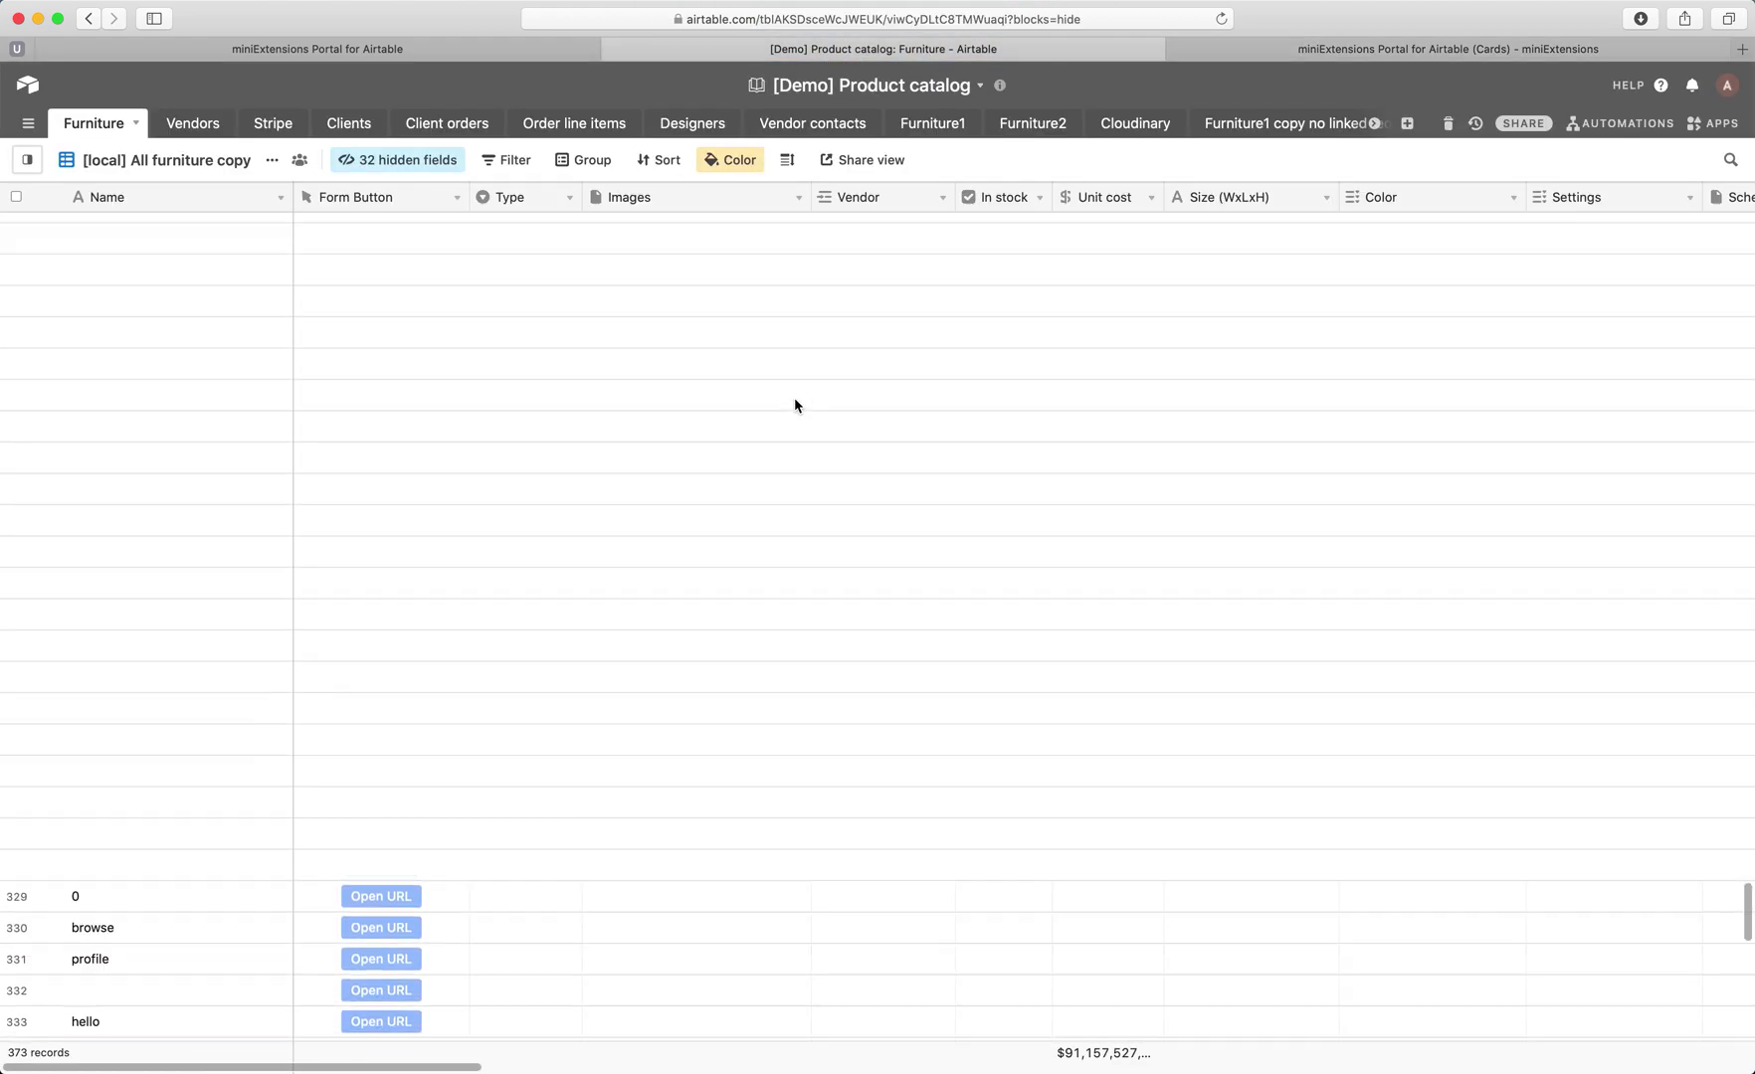
left_click(877, 198)
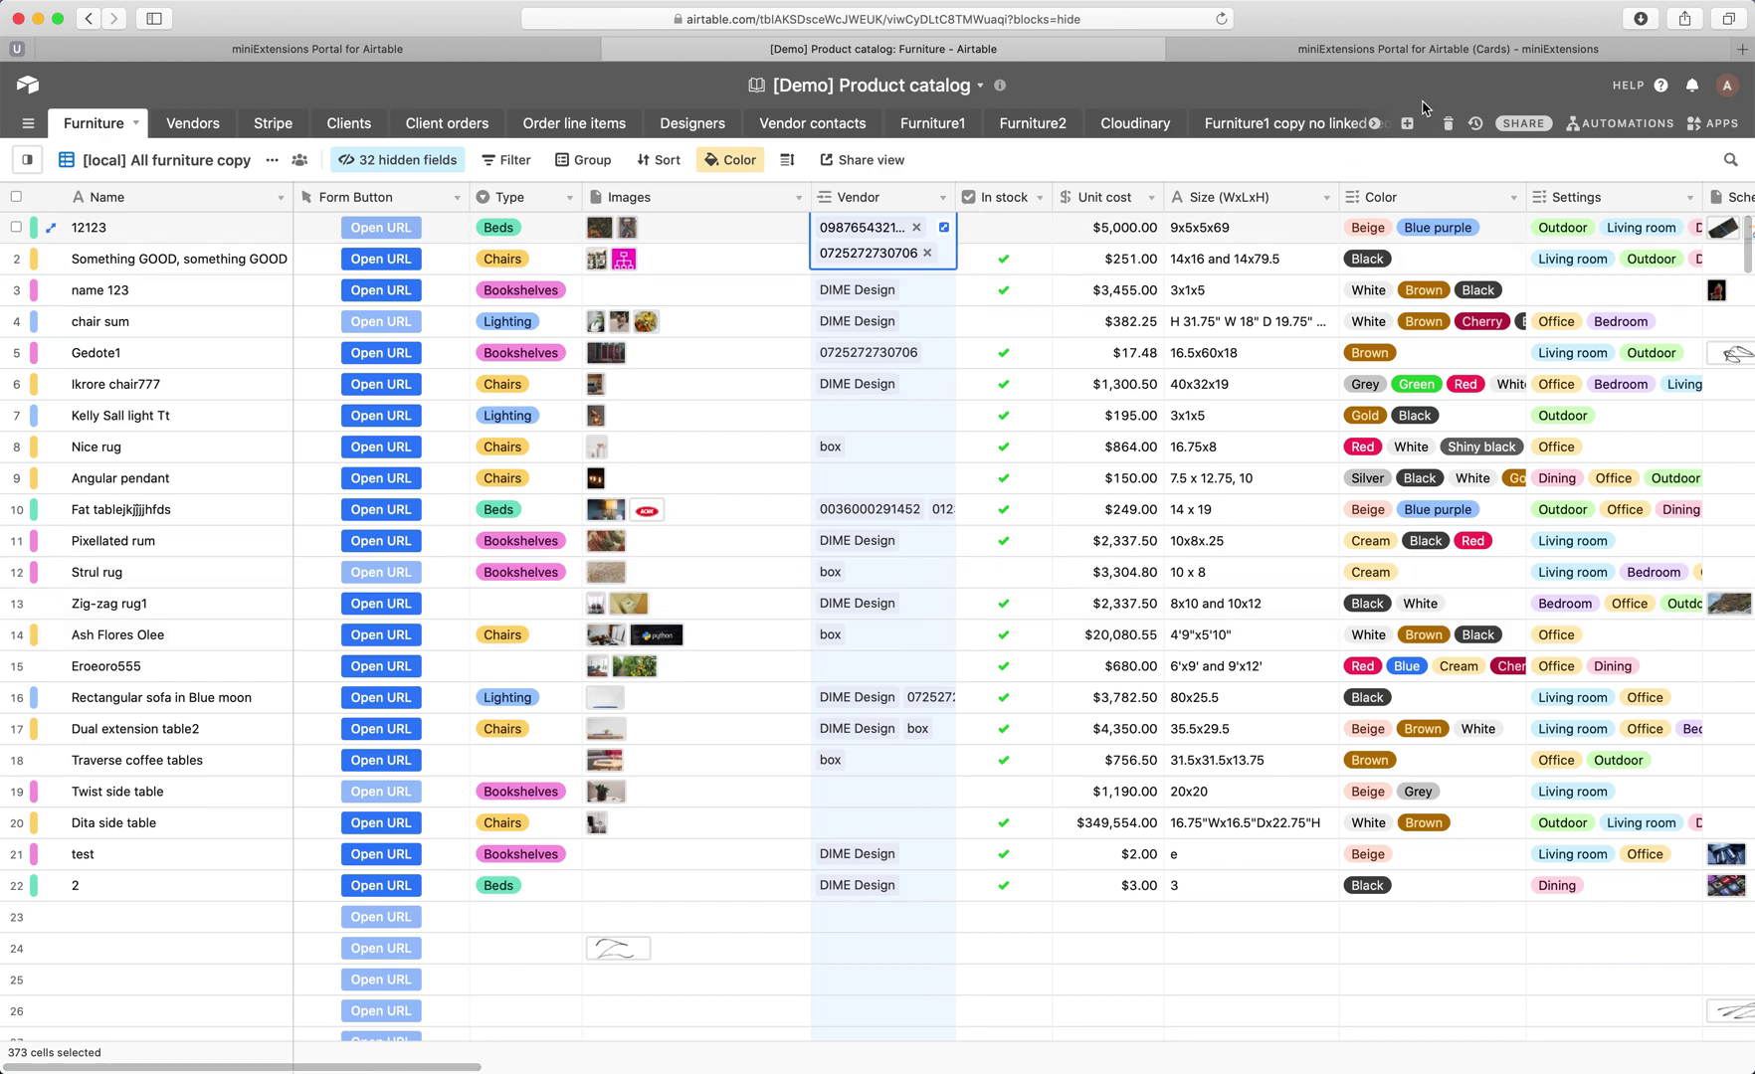
left_click(1422, 46)
left_click(760, 523)
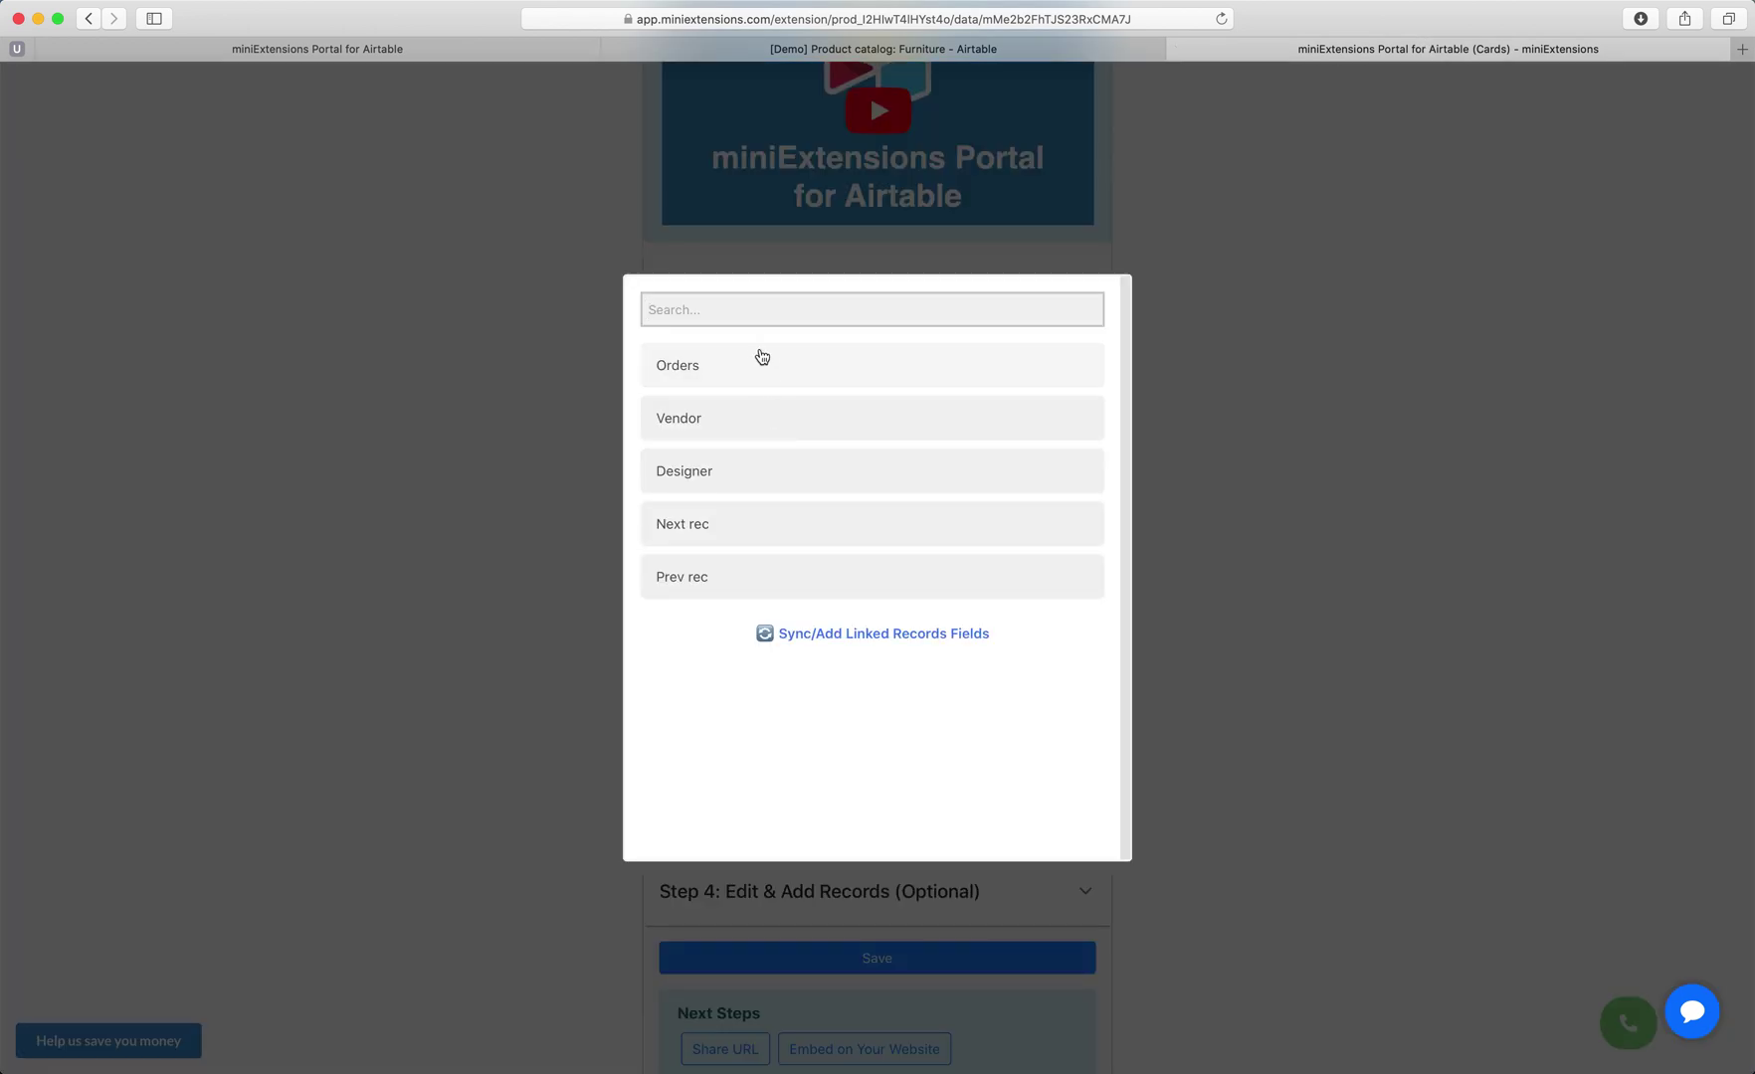
left_click(694, 417)
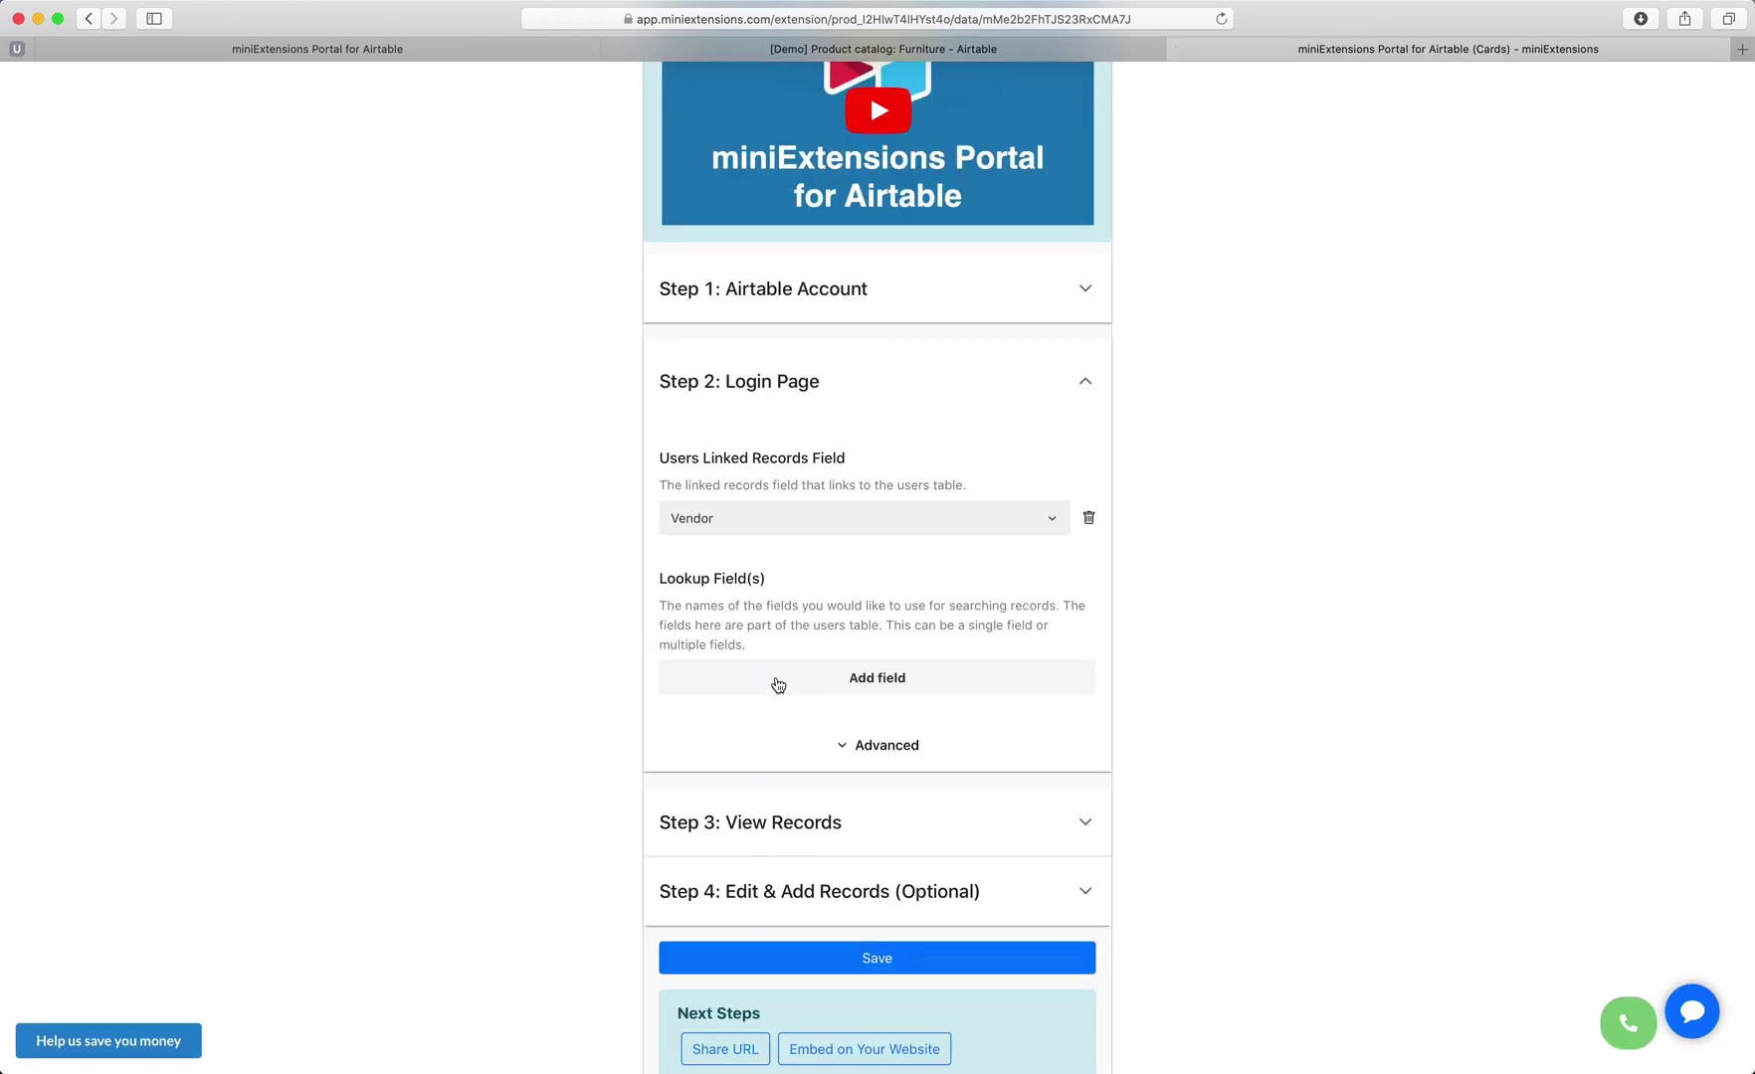
Check the Name and Pin columns in the Airtable Vendors table.
left_click(920, 52)
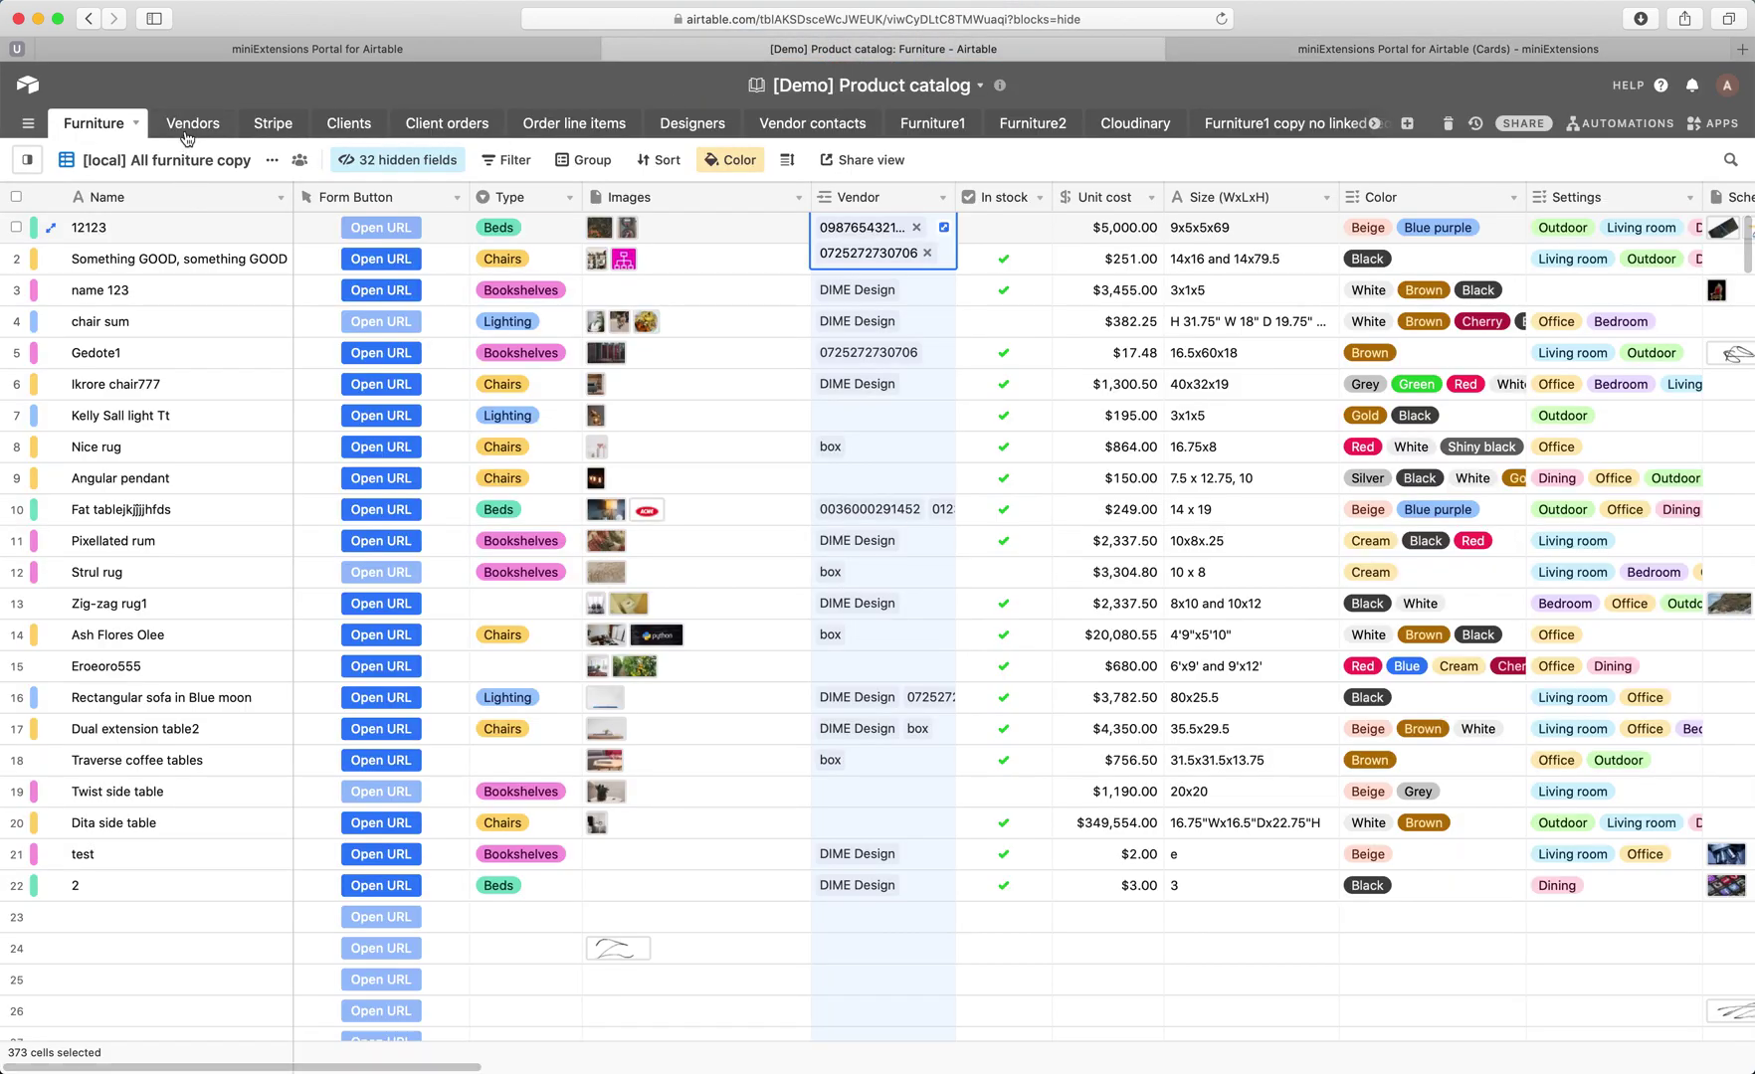
left_click(189, 125)
left_click(107, 197)
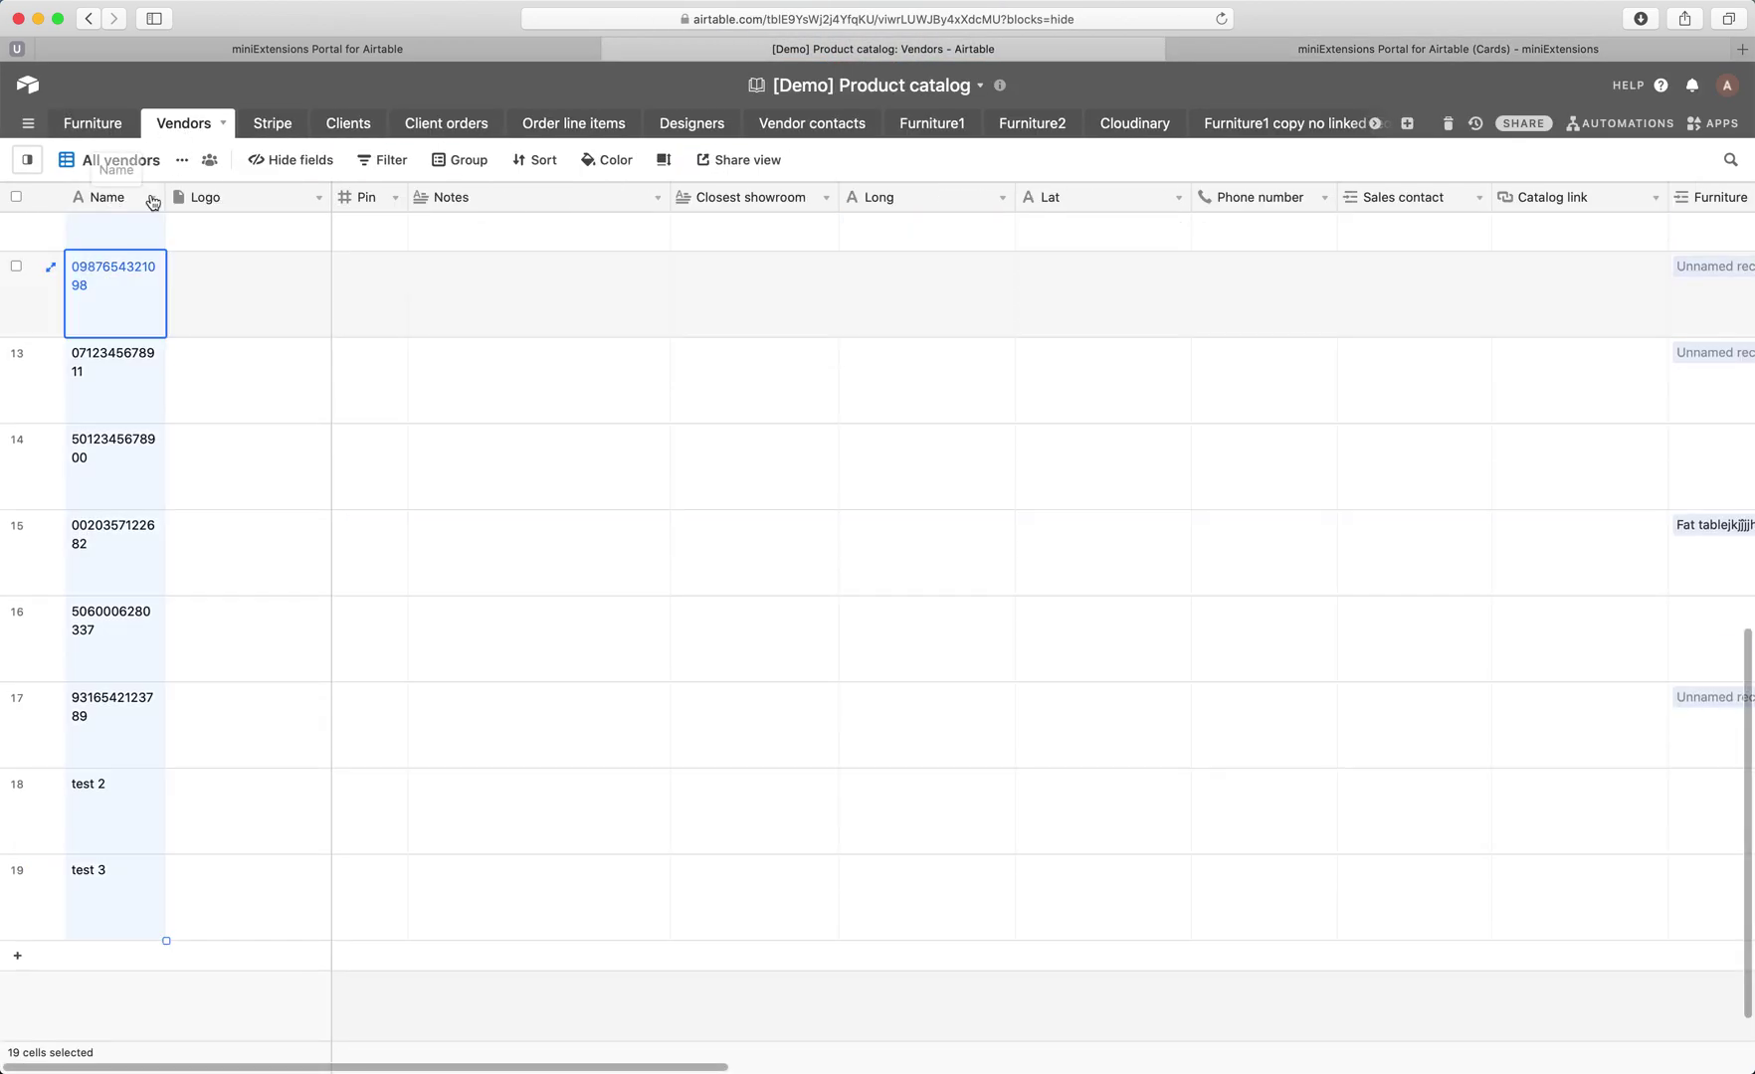
left_click(360, 198)
left_click(1338, 50)
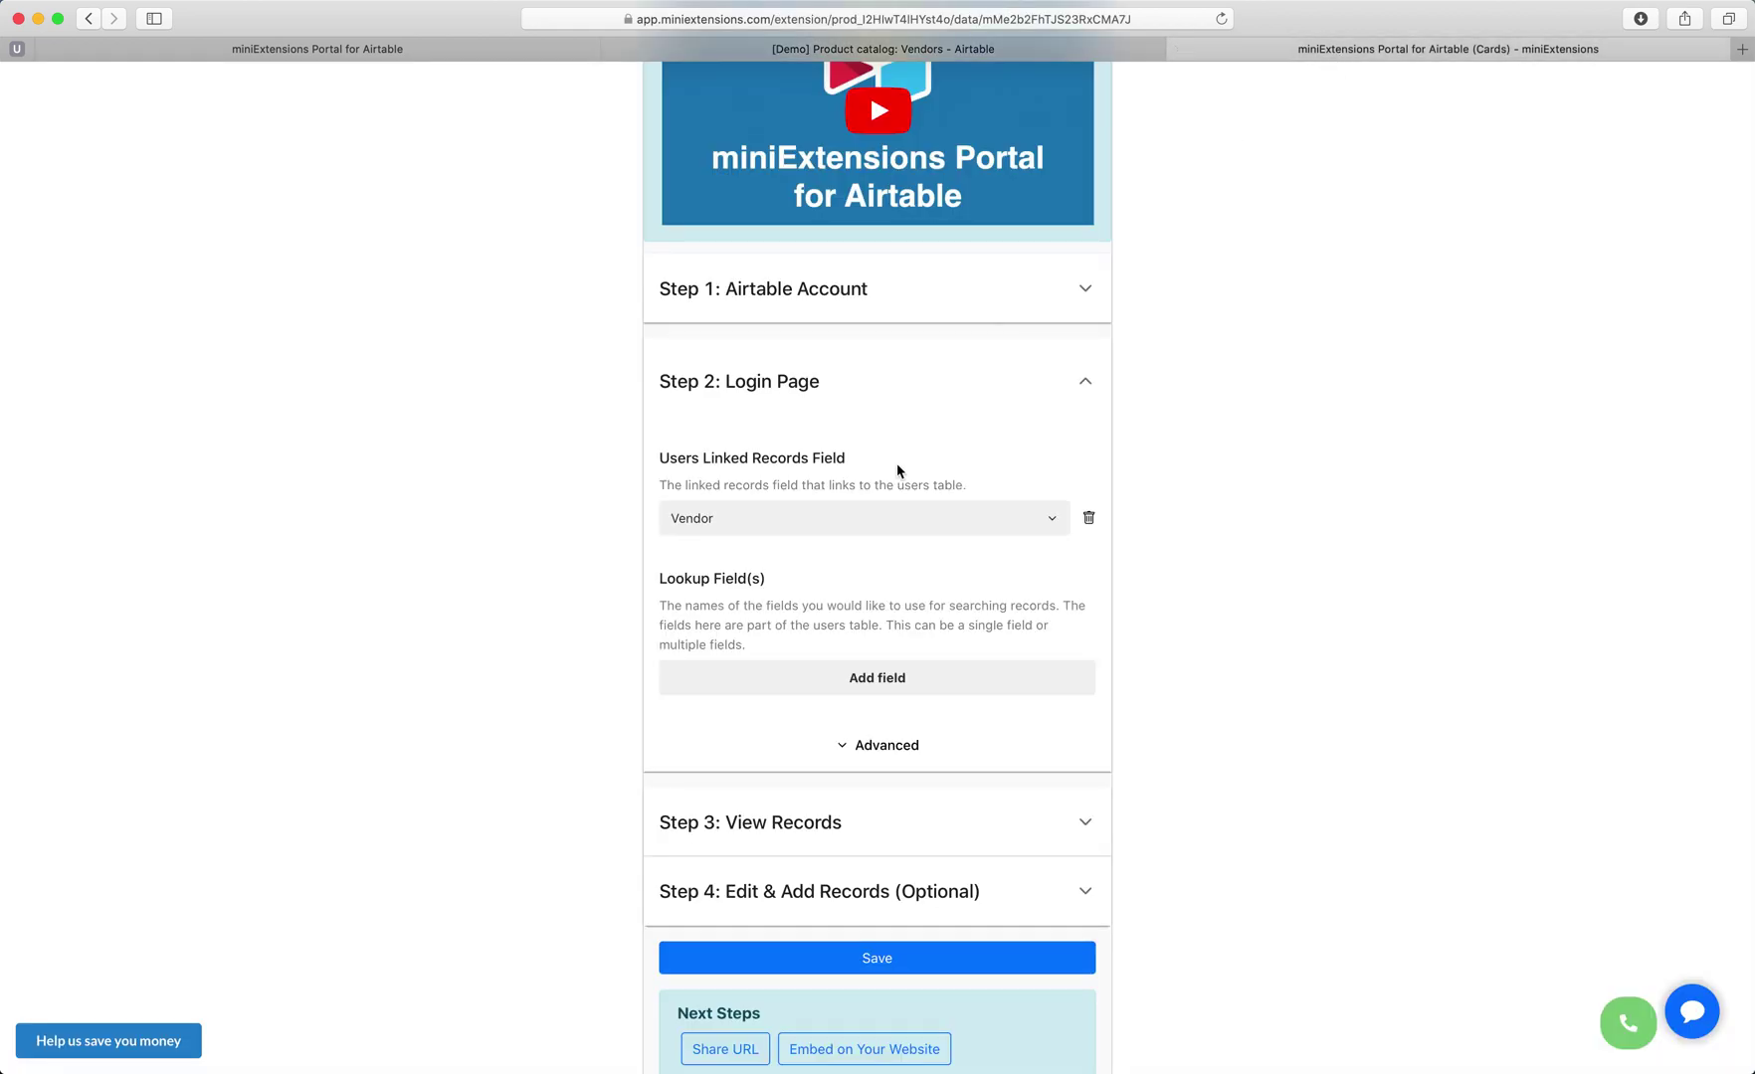
Add Name and Pin as the login lookup fields.
left_click(829, 677)
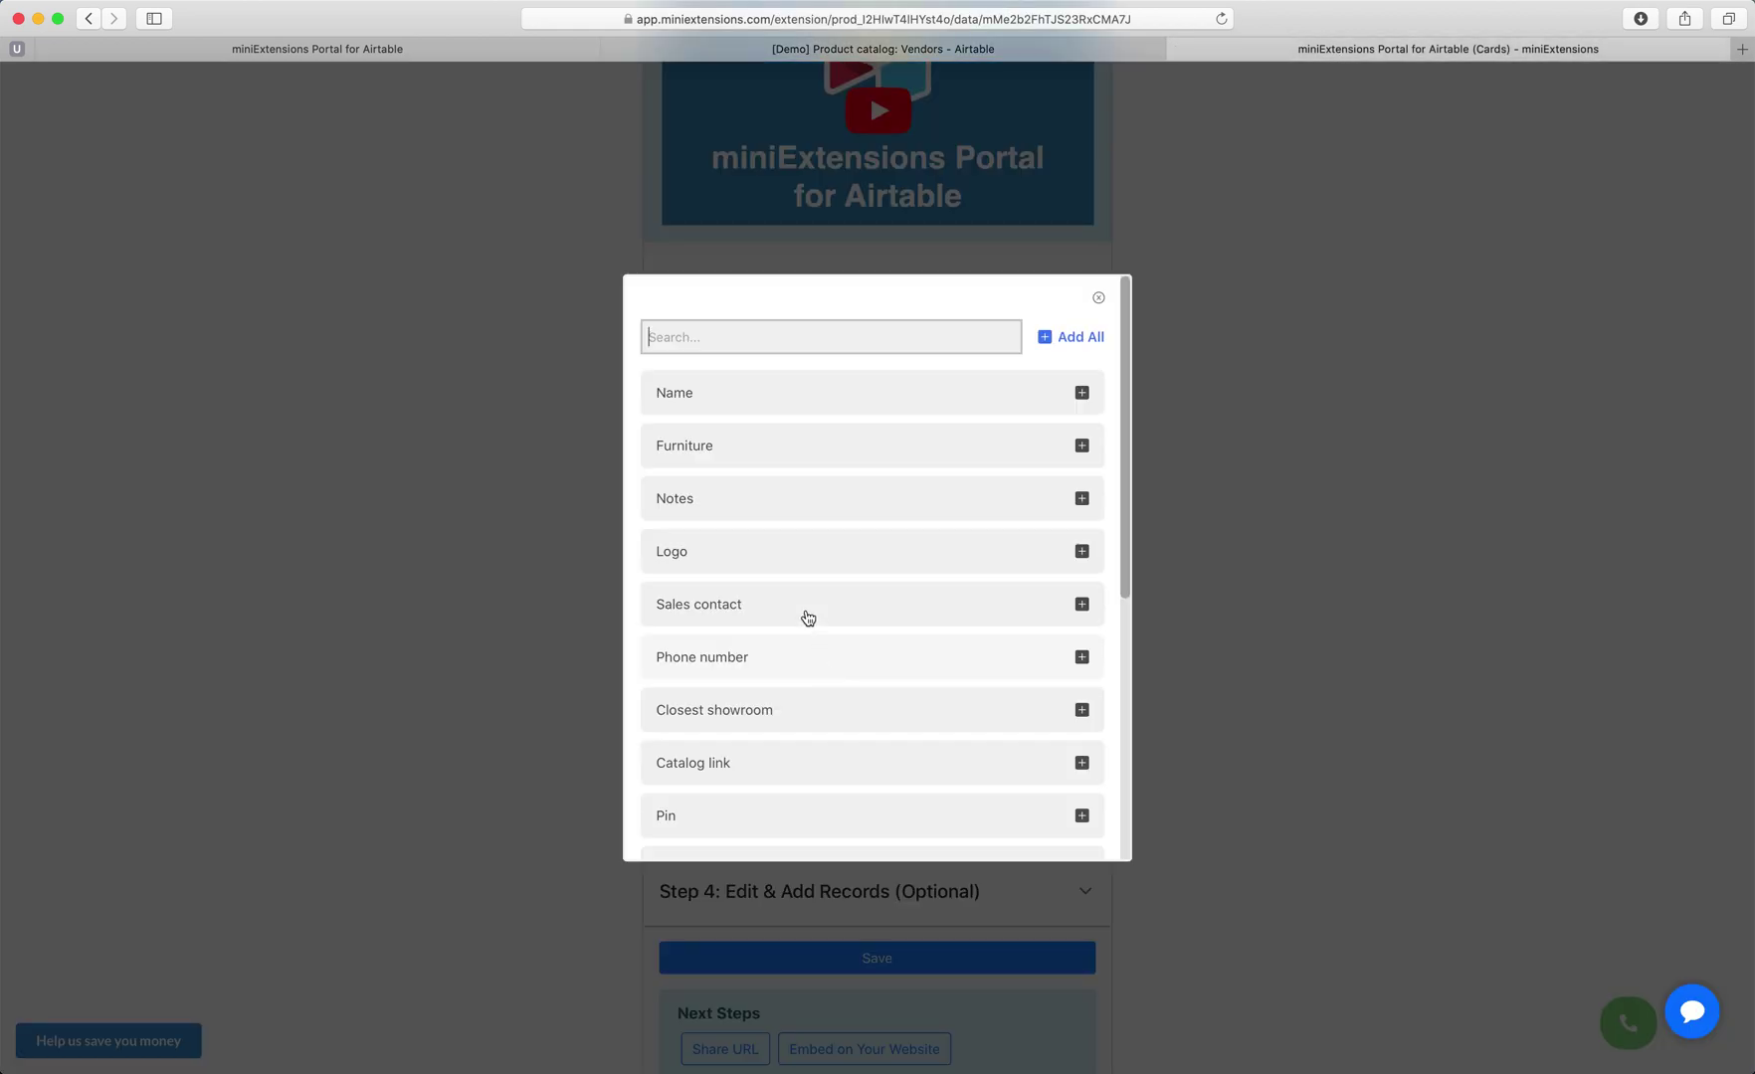
left_click(759, 408)
scroll(736, 528, "down", 2)
left_click(724, 694)
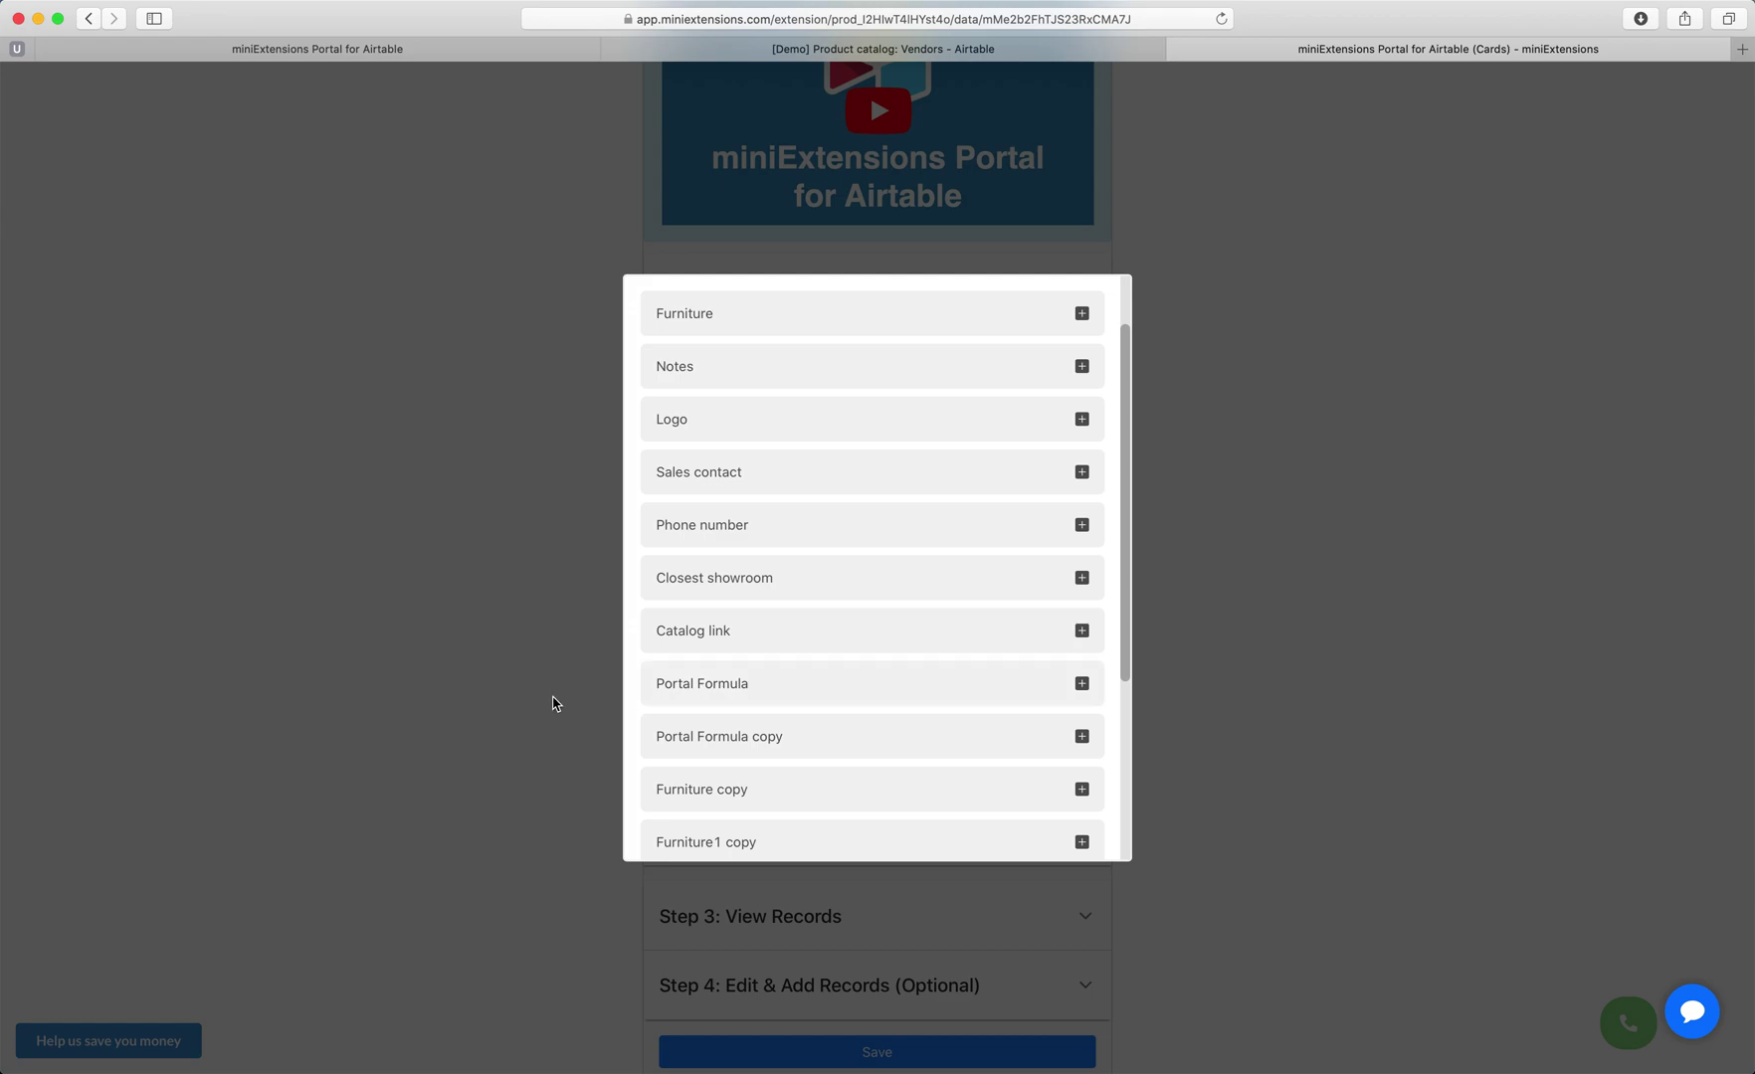
left_click(555, 703)
scroll(995, 751, "down", 2)
left_click(831, 801)
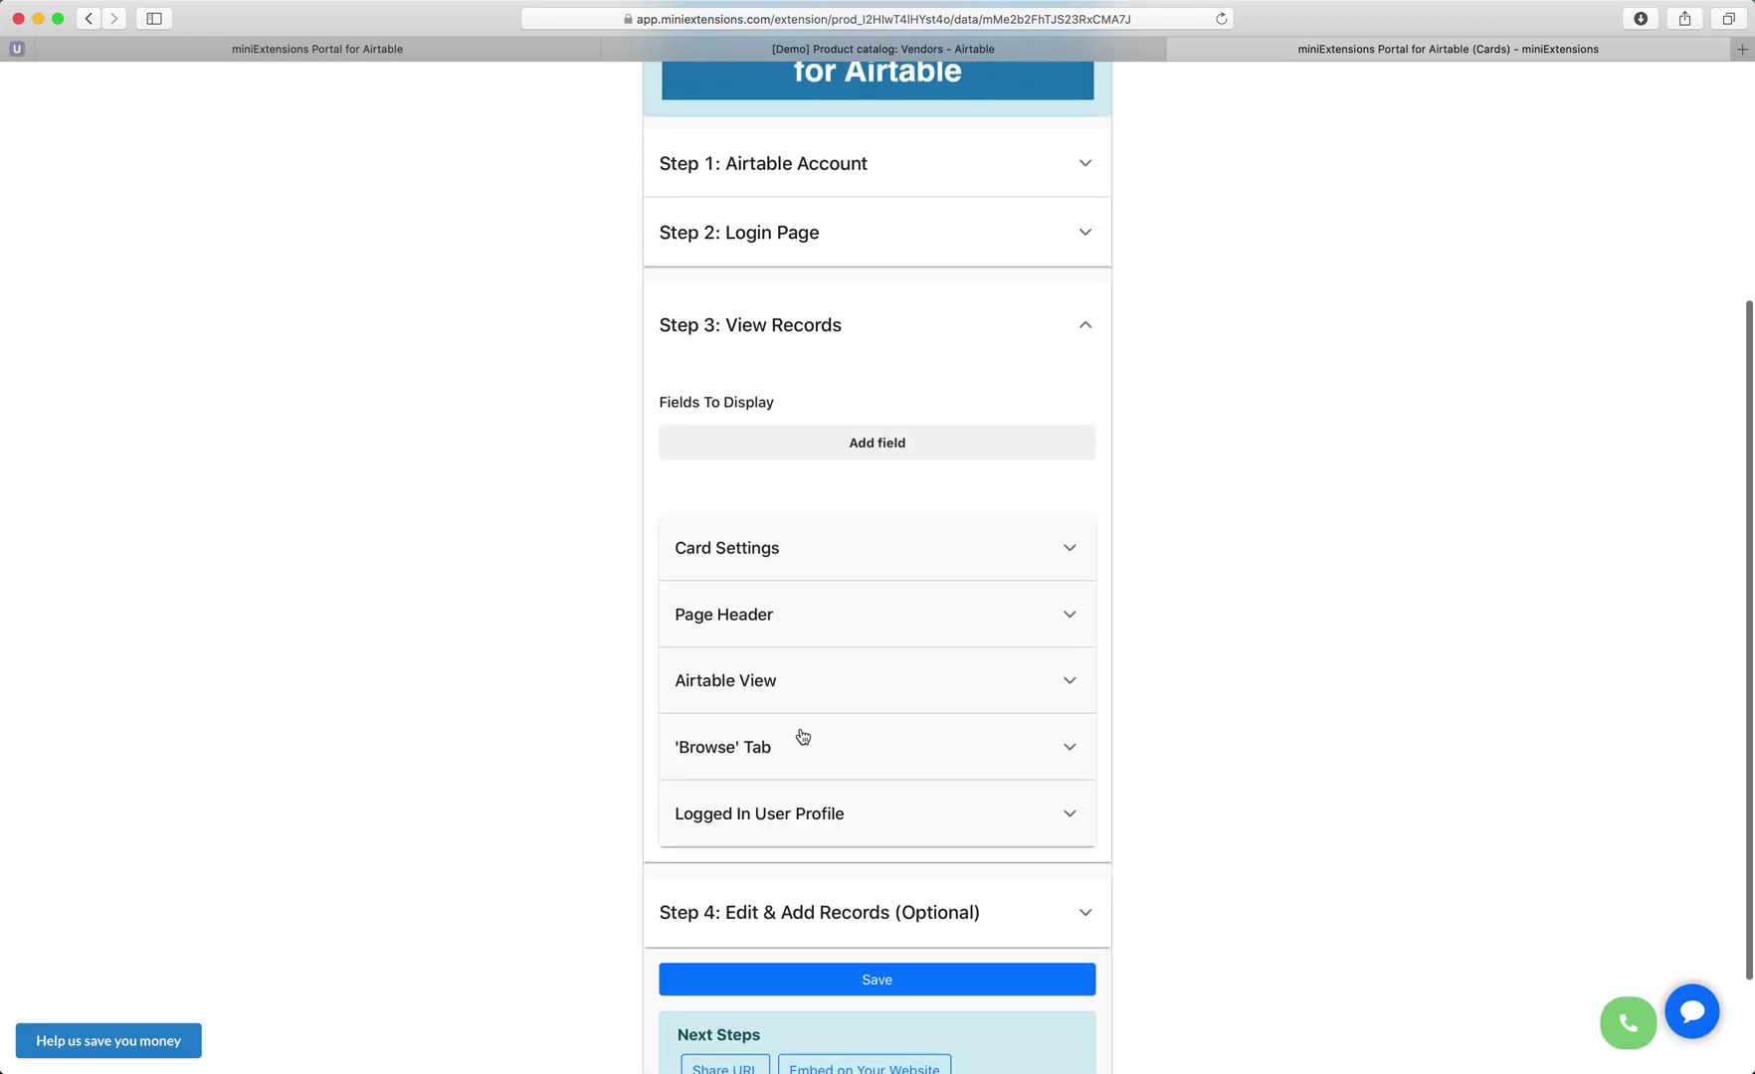
Add Name, Orders, Images, Description, Link and Type as the card display fields.
left_click(815, 452)
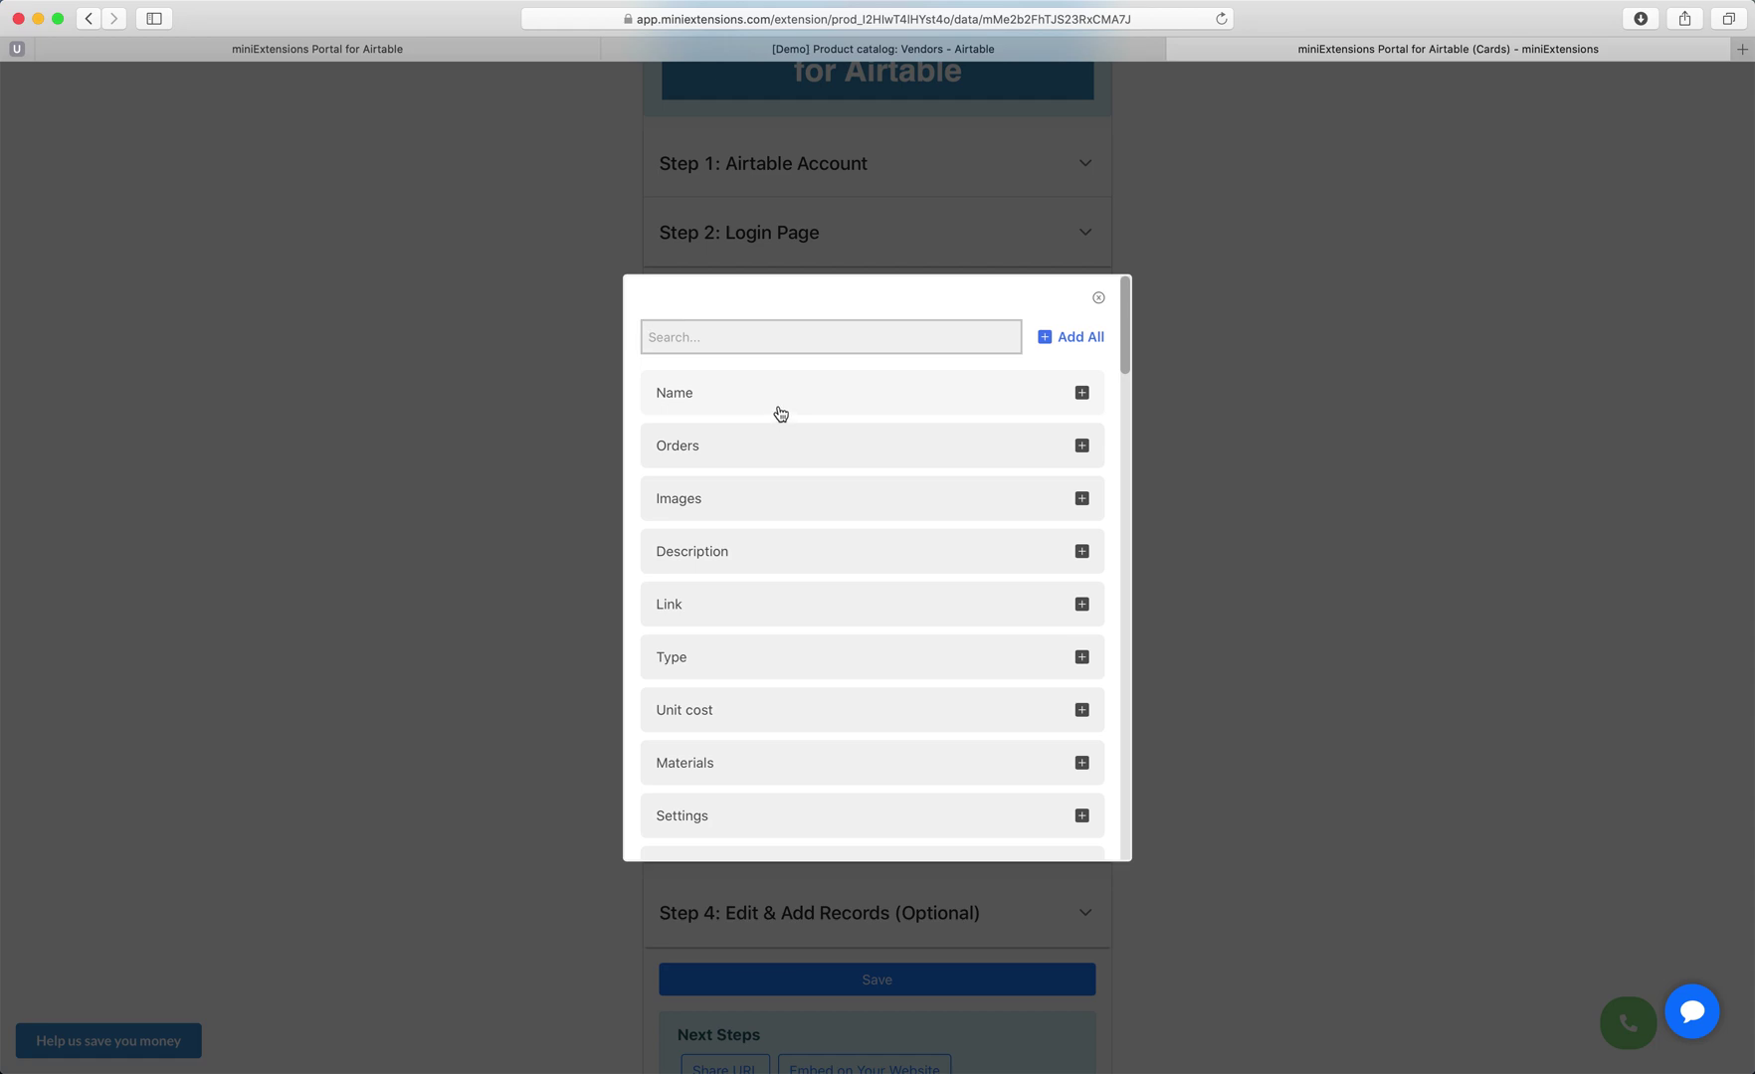
left_click(776, 410)
left_click(764, 407)
left_click(758, 405)
left_click(757, 404)
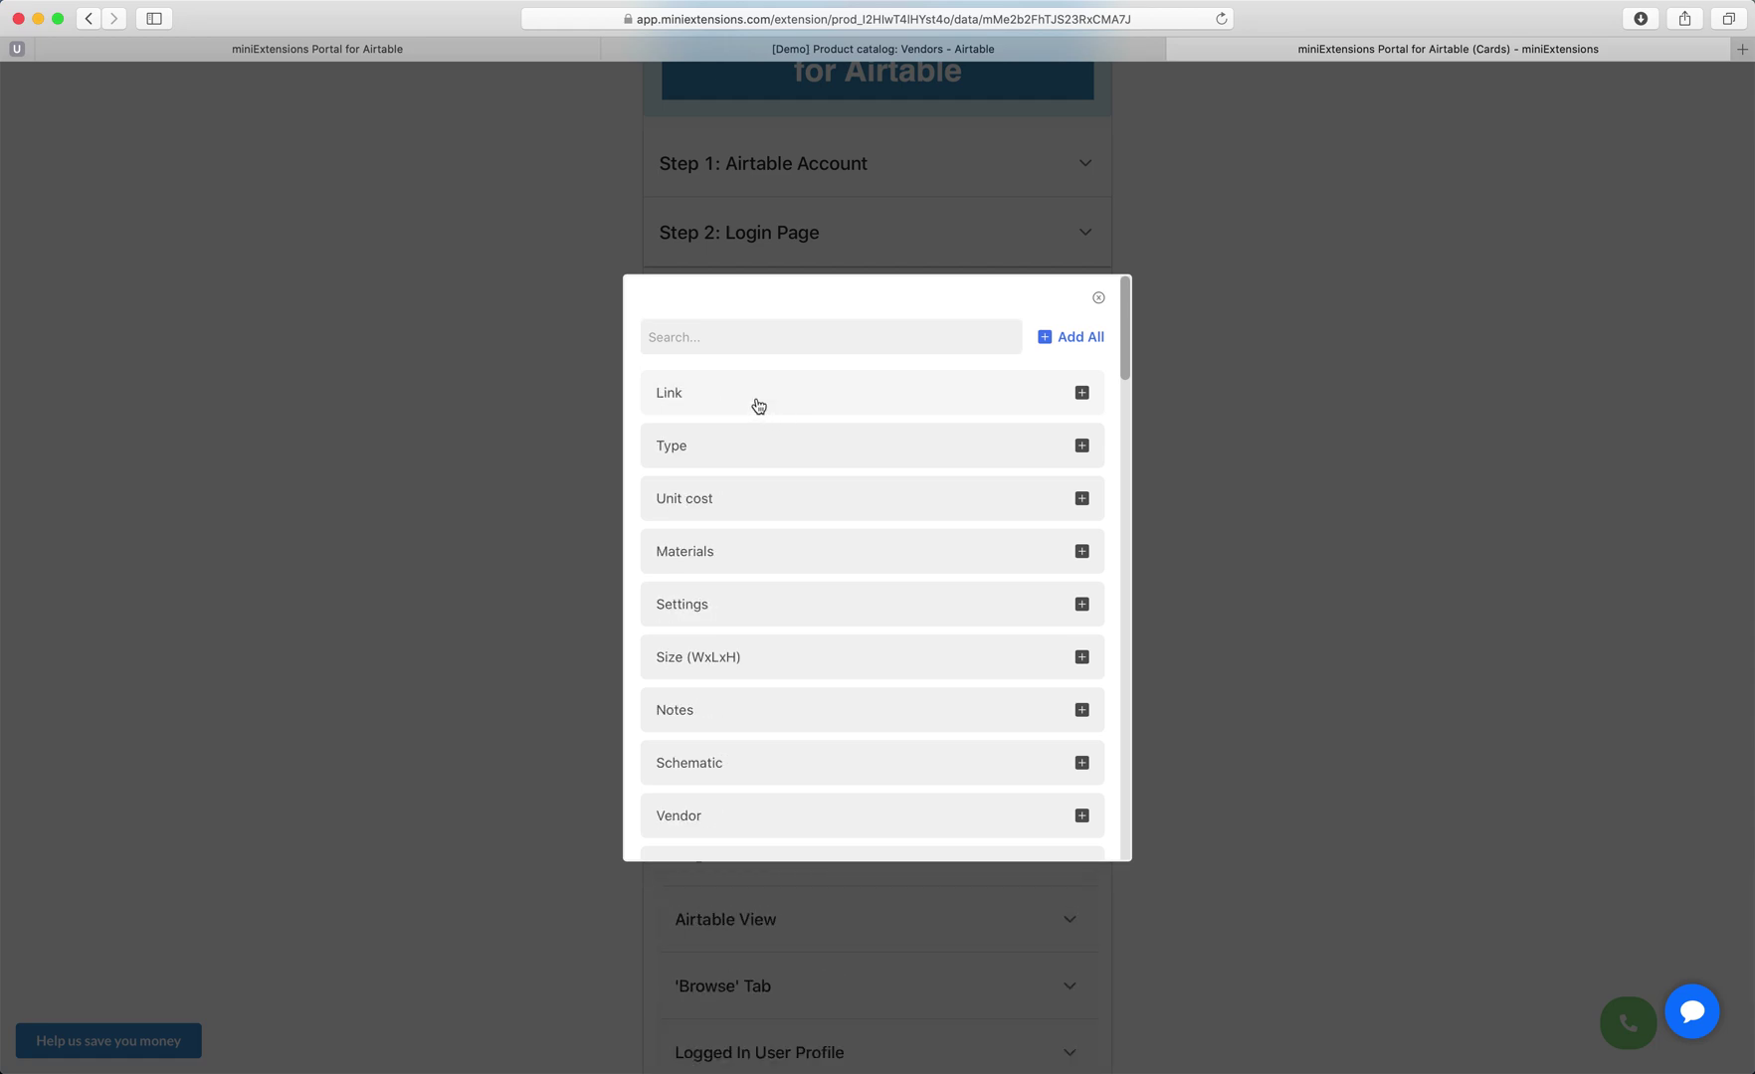
left_click(734, 403)
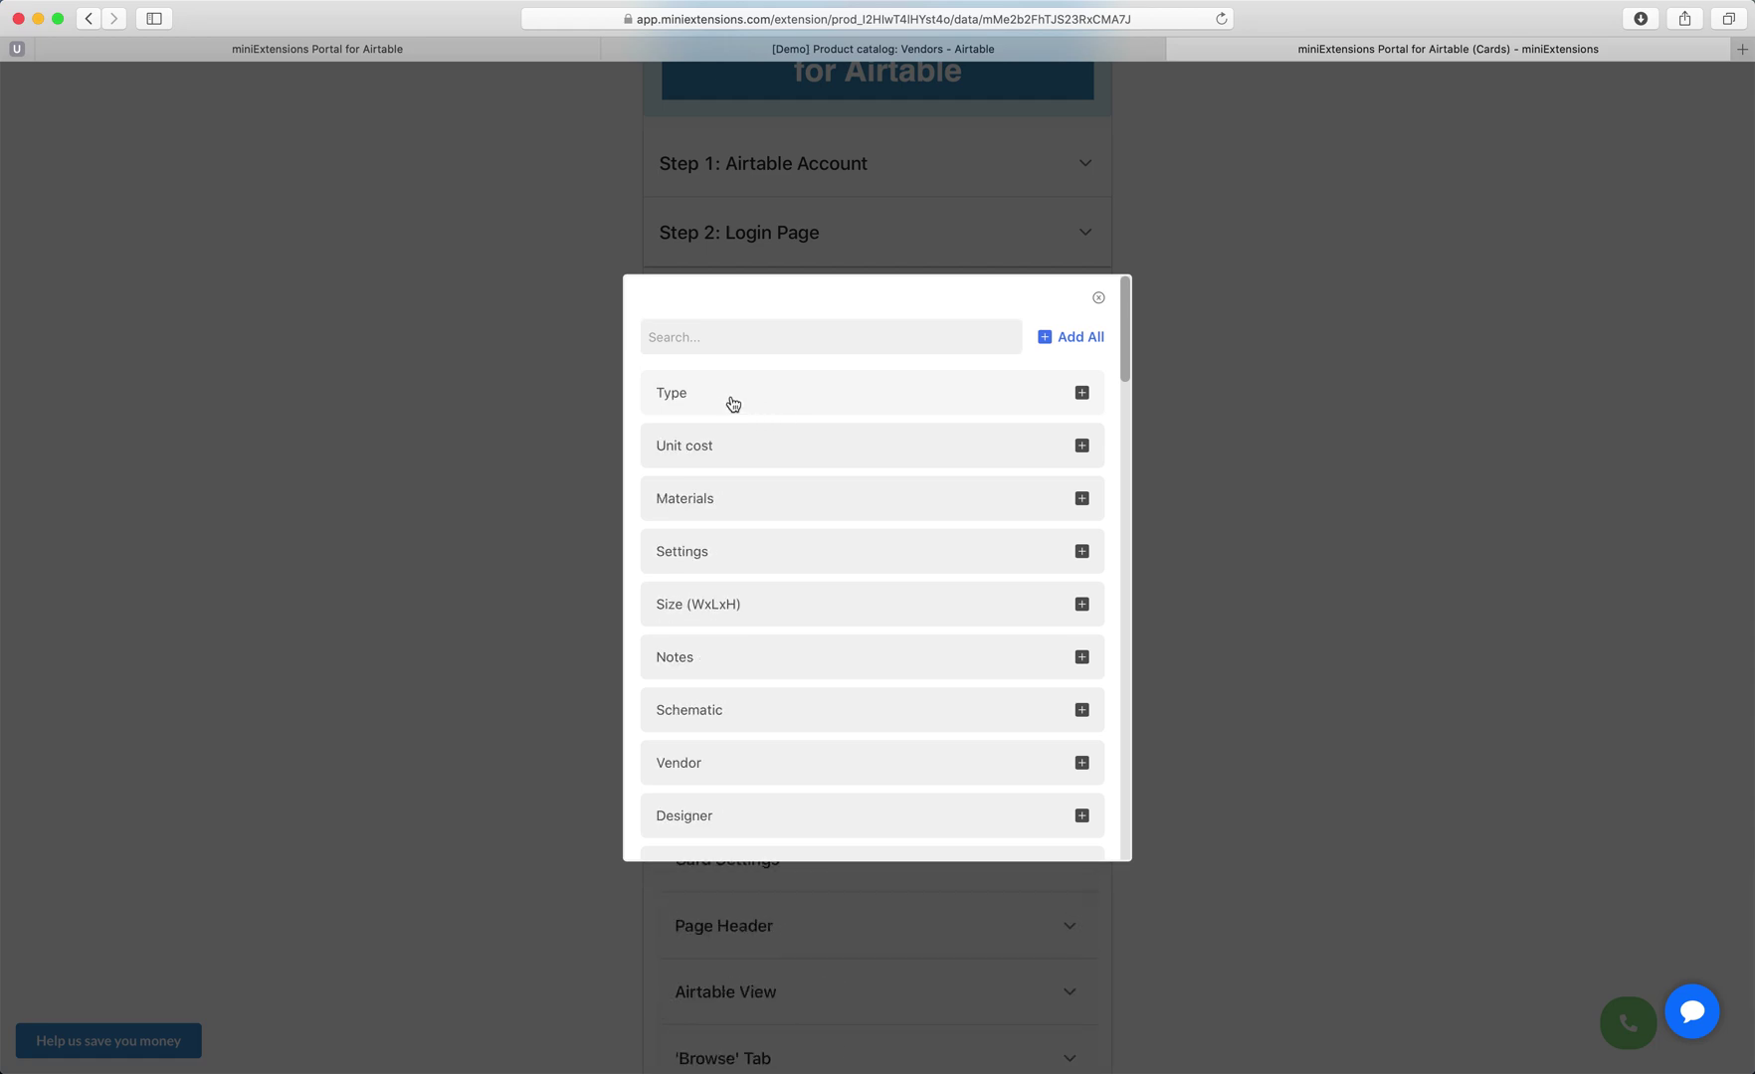
left_click(734, 403)
left_click(499, 439)
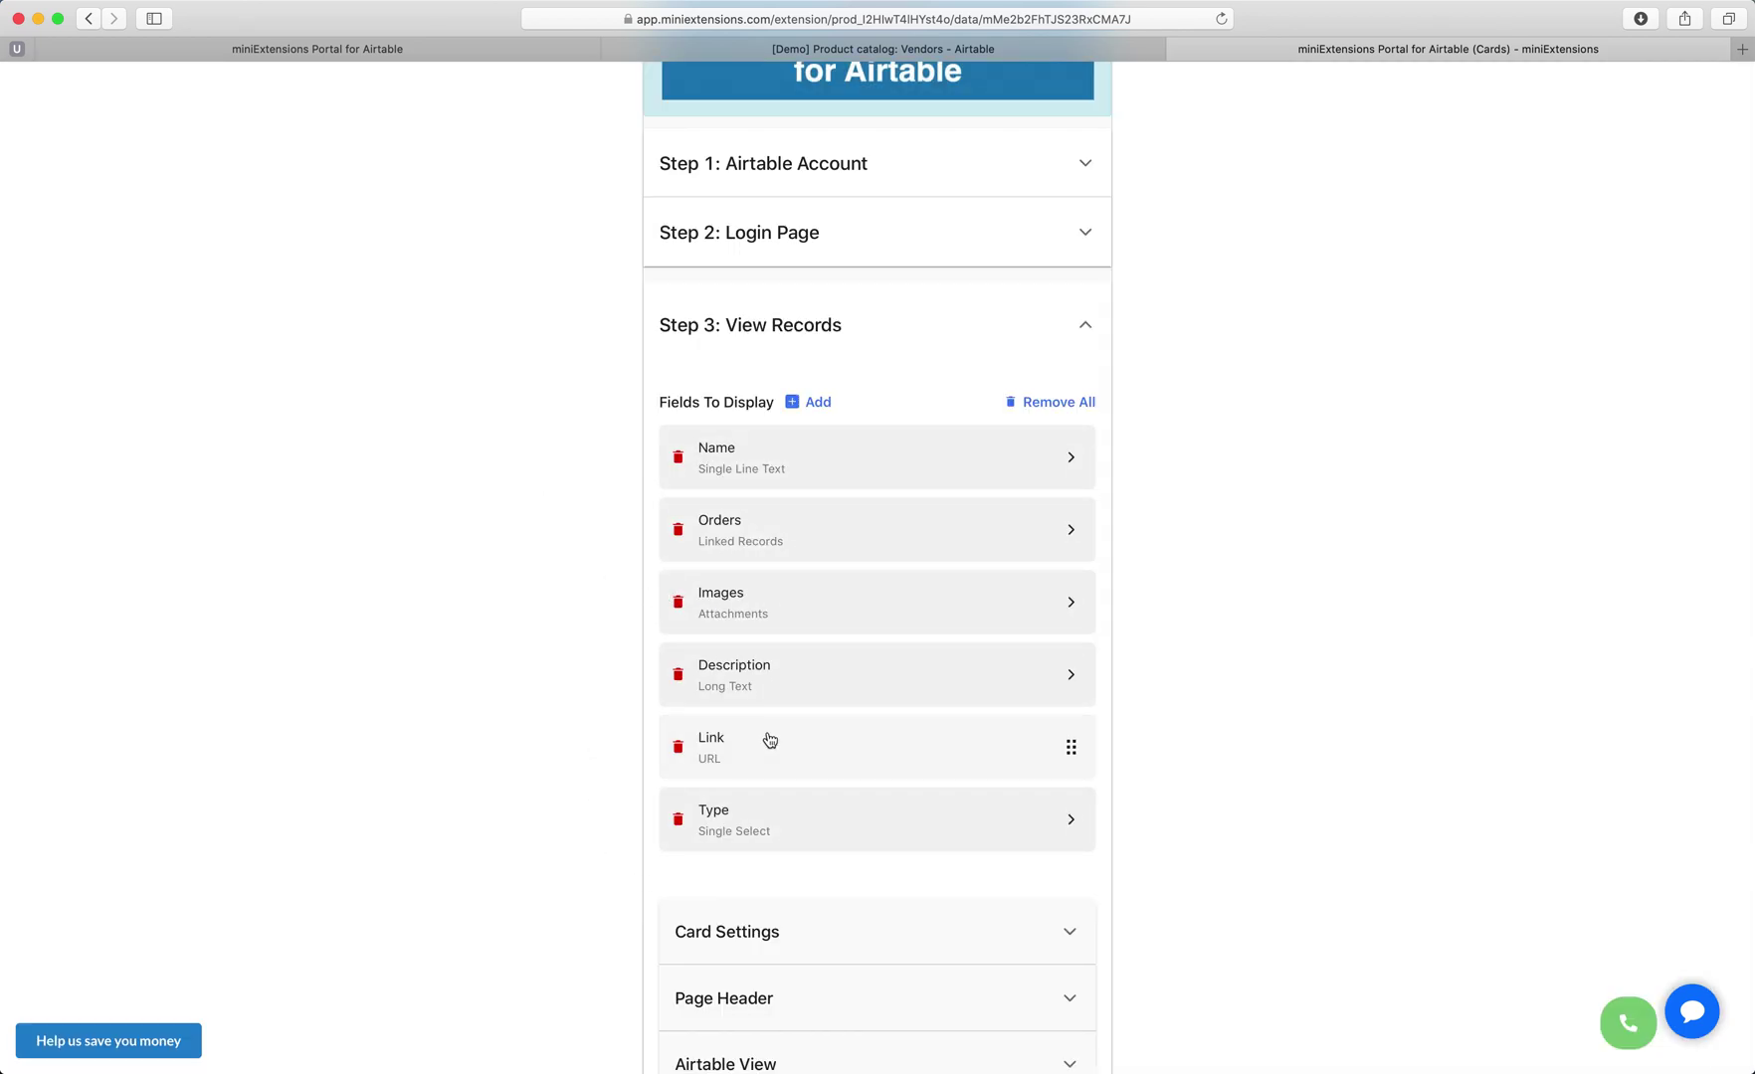
scroll(772, 736, "down", 1)
scroll(770, 737, "down", 5)
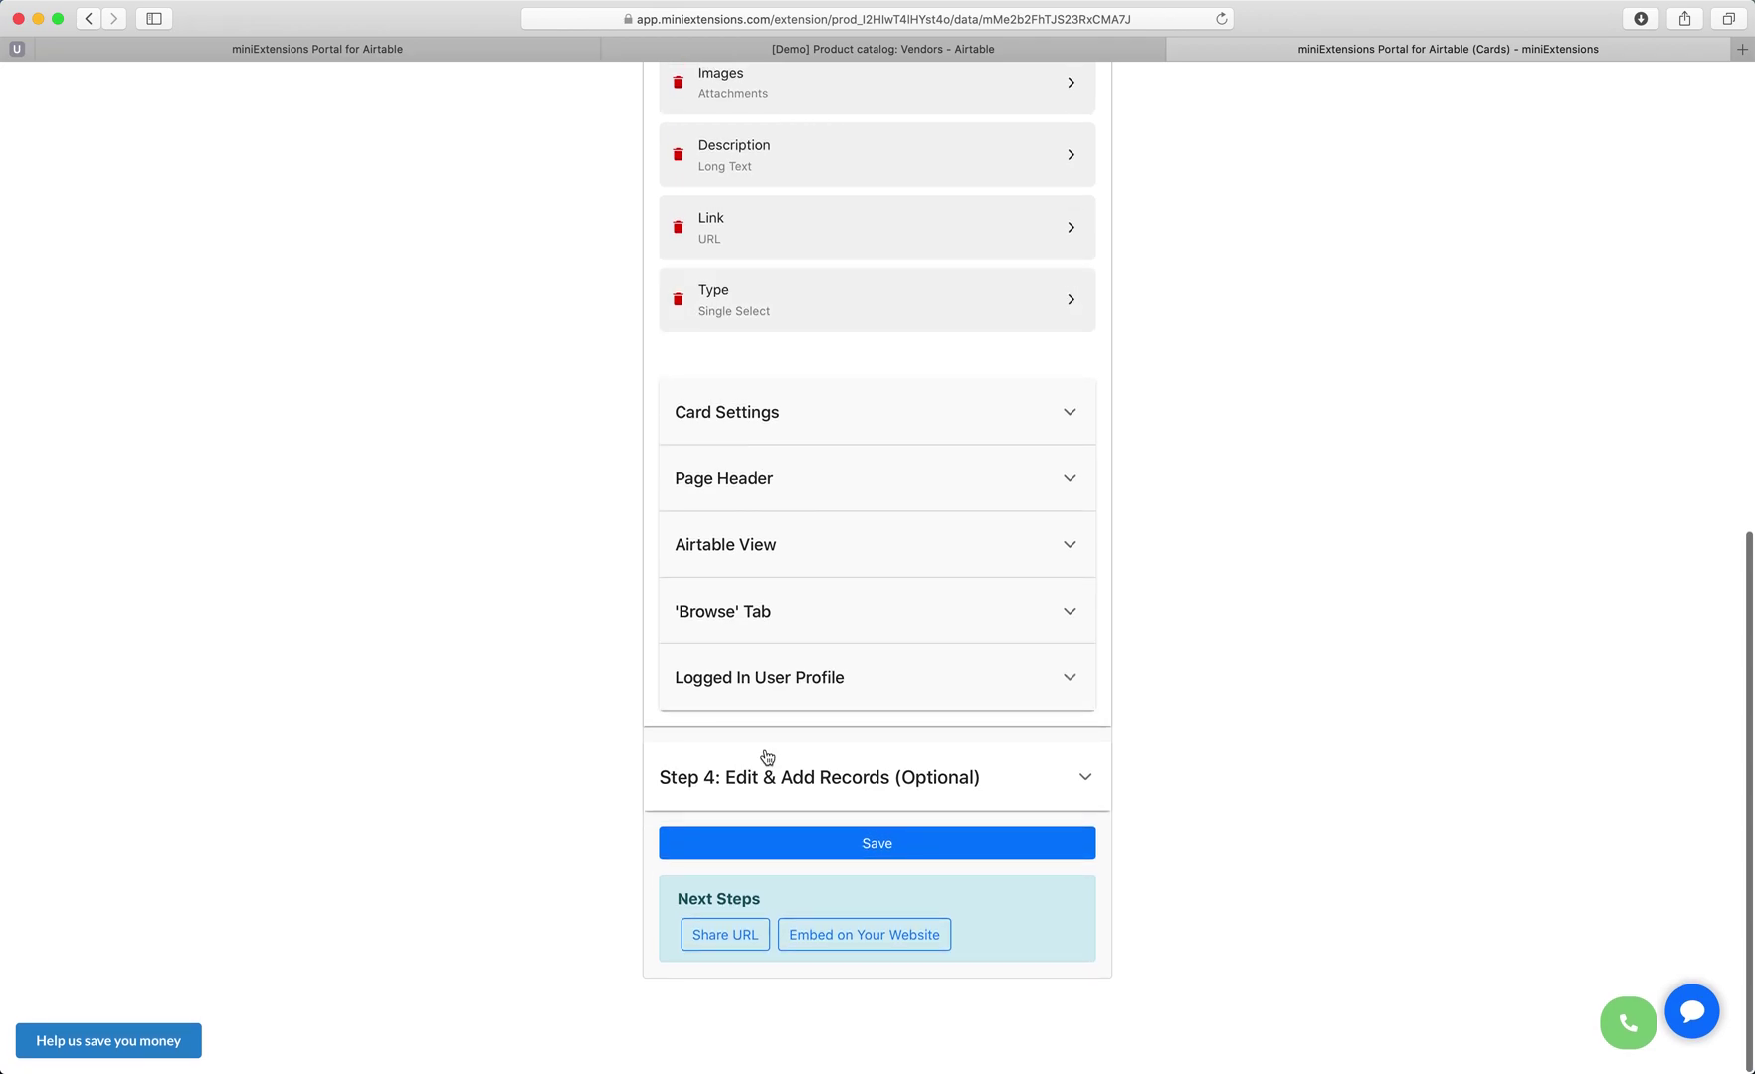
left_click(764, 786)
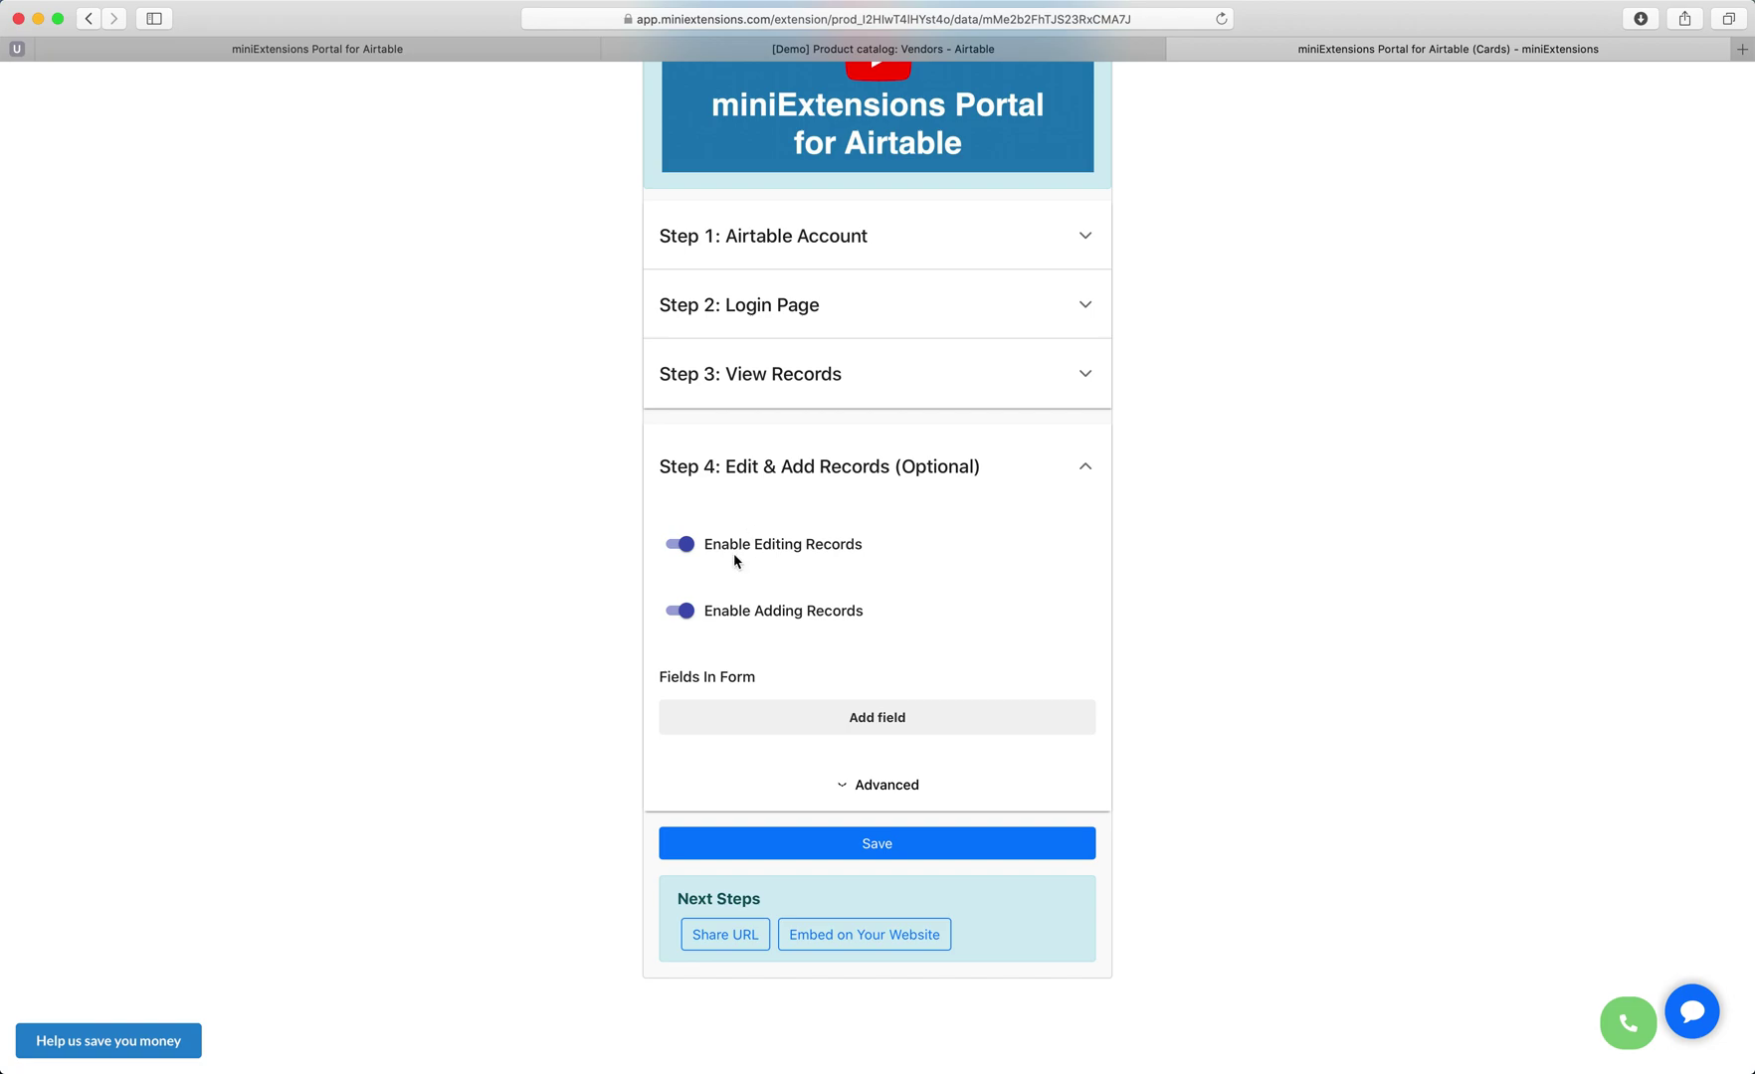
Add Name, Orders, Images and Type to the record edit form.
left_click(756, 723)
left_click(734, 402)
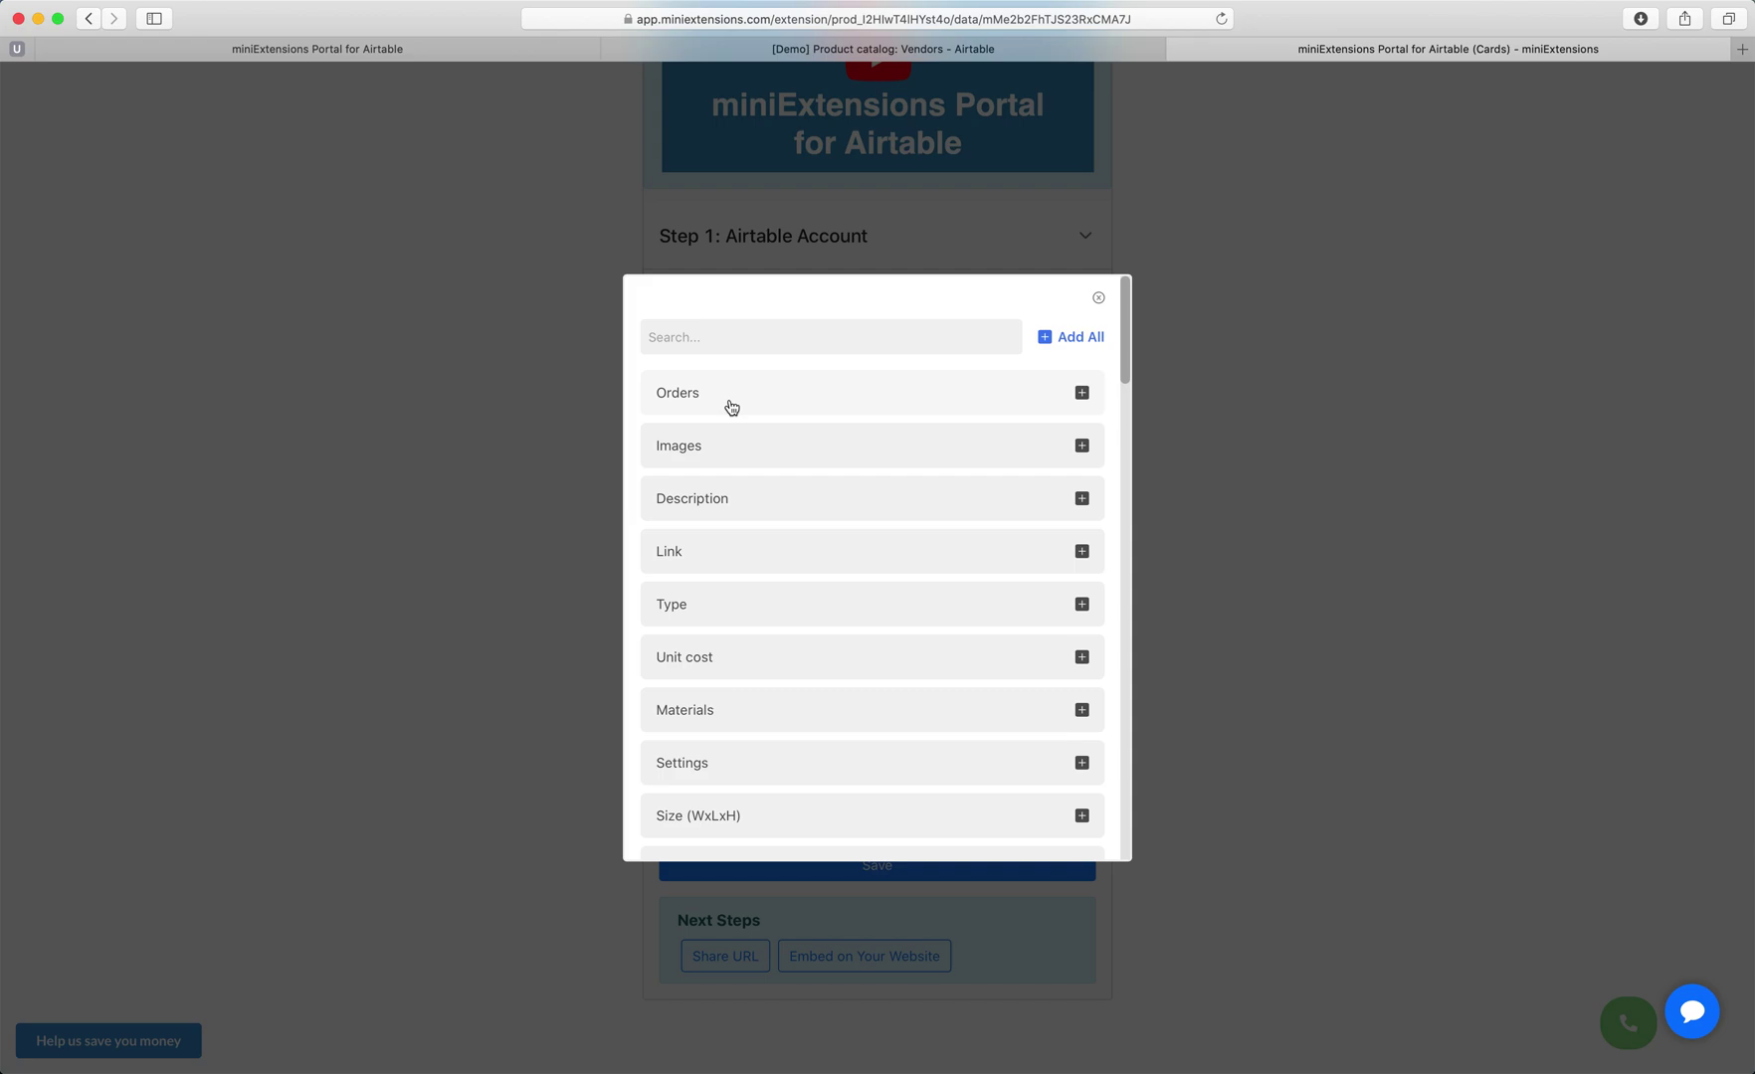
left_click(731, 407)
left_click(711, 403)
left_click(724, 504)
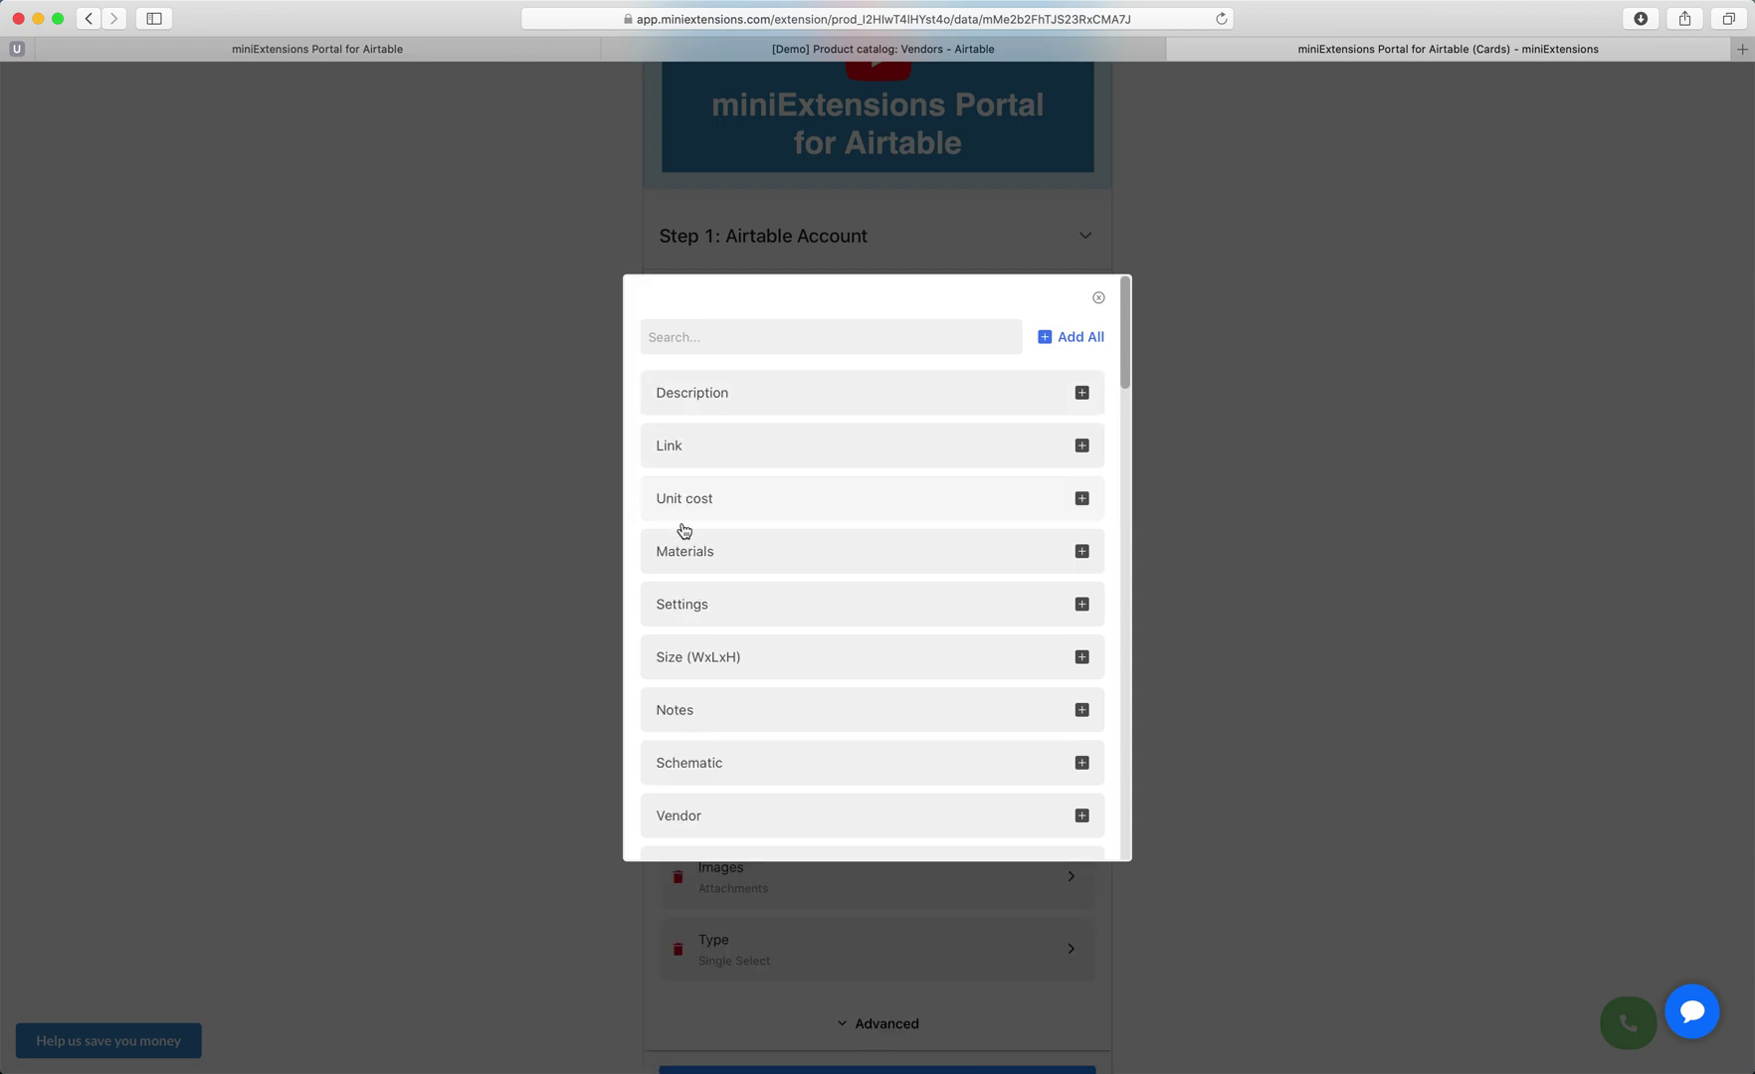
left_click(514, 584)
Save the portal configuration and open its live share link.
scroll(618, 685, "down", 5)
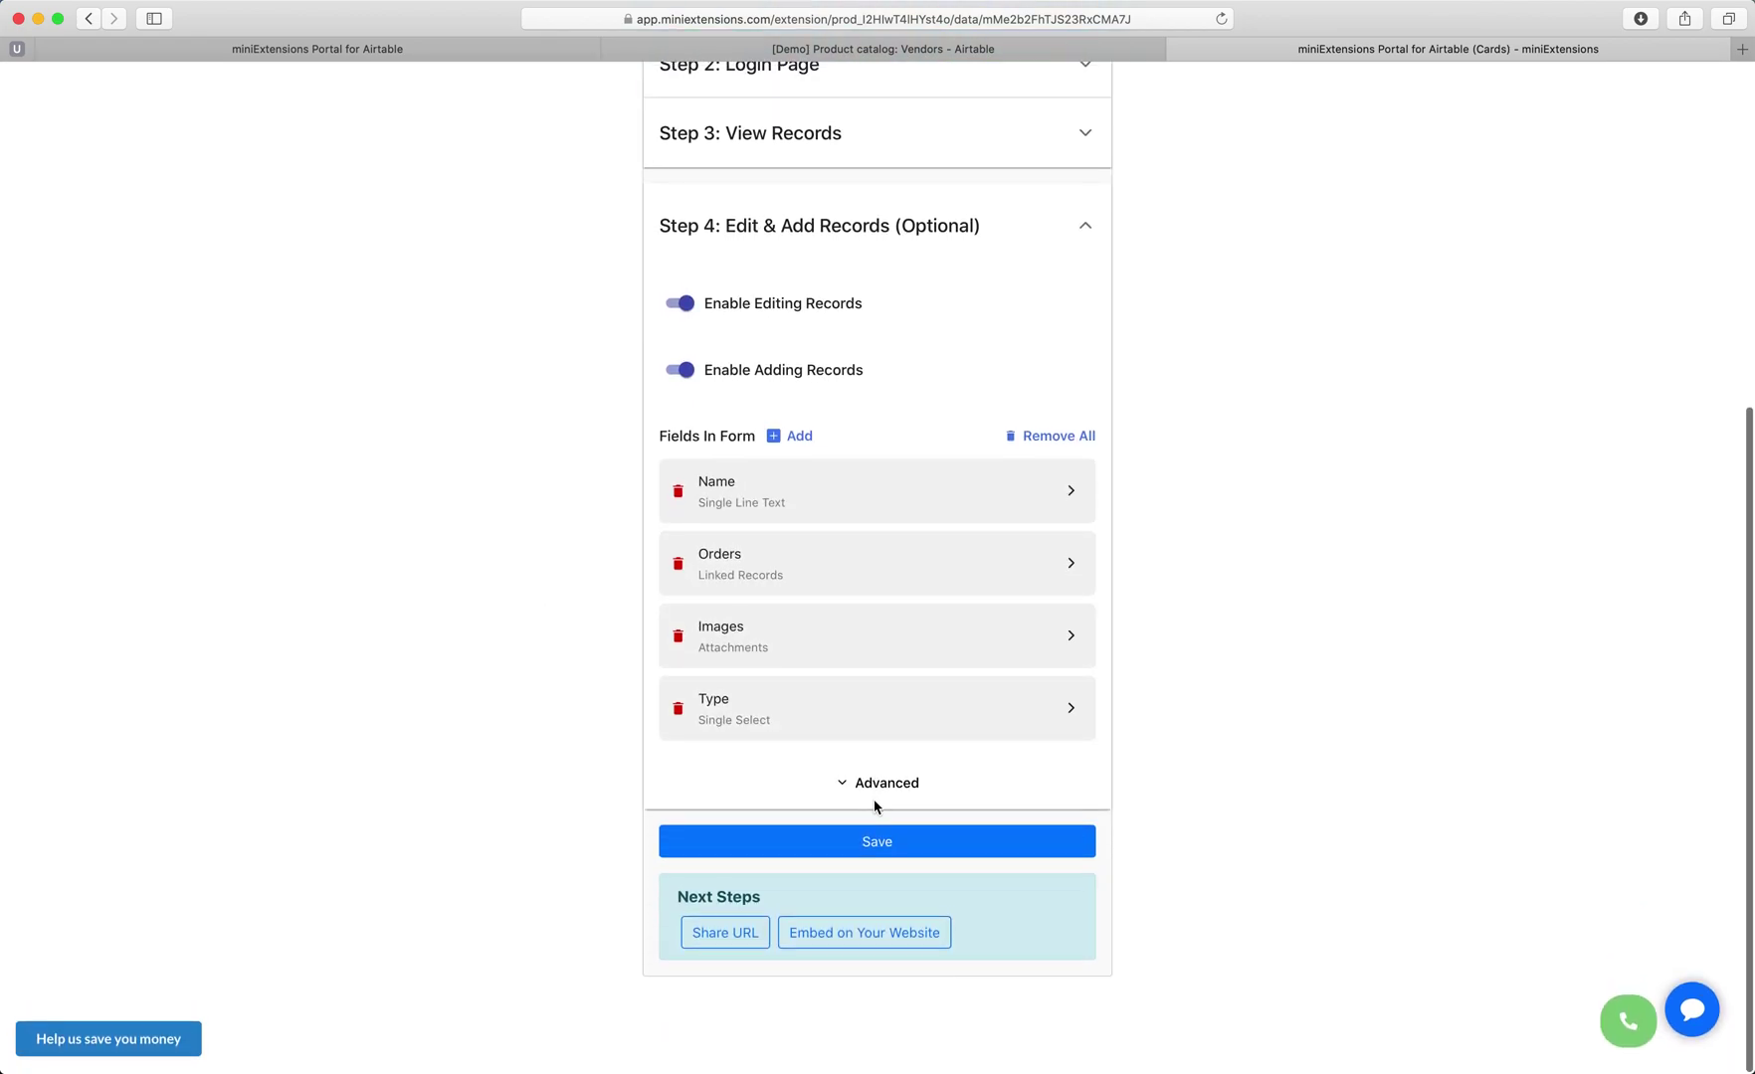
left_click(845, 856)
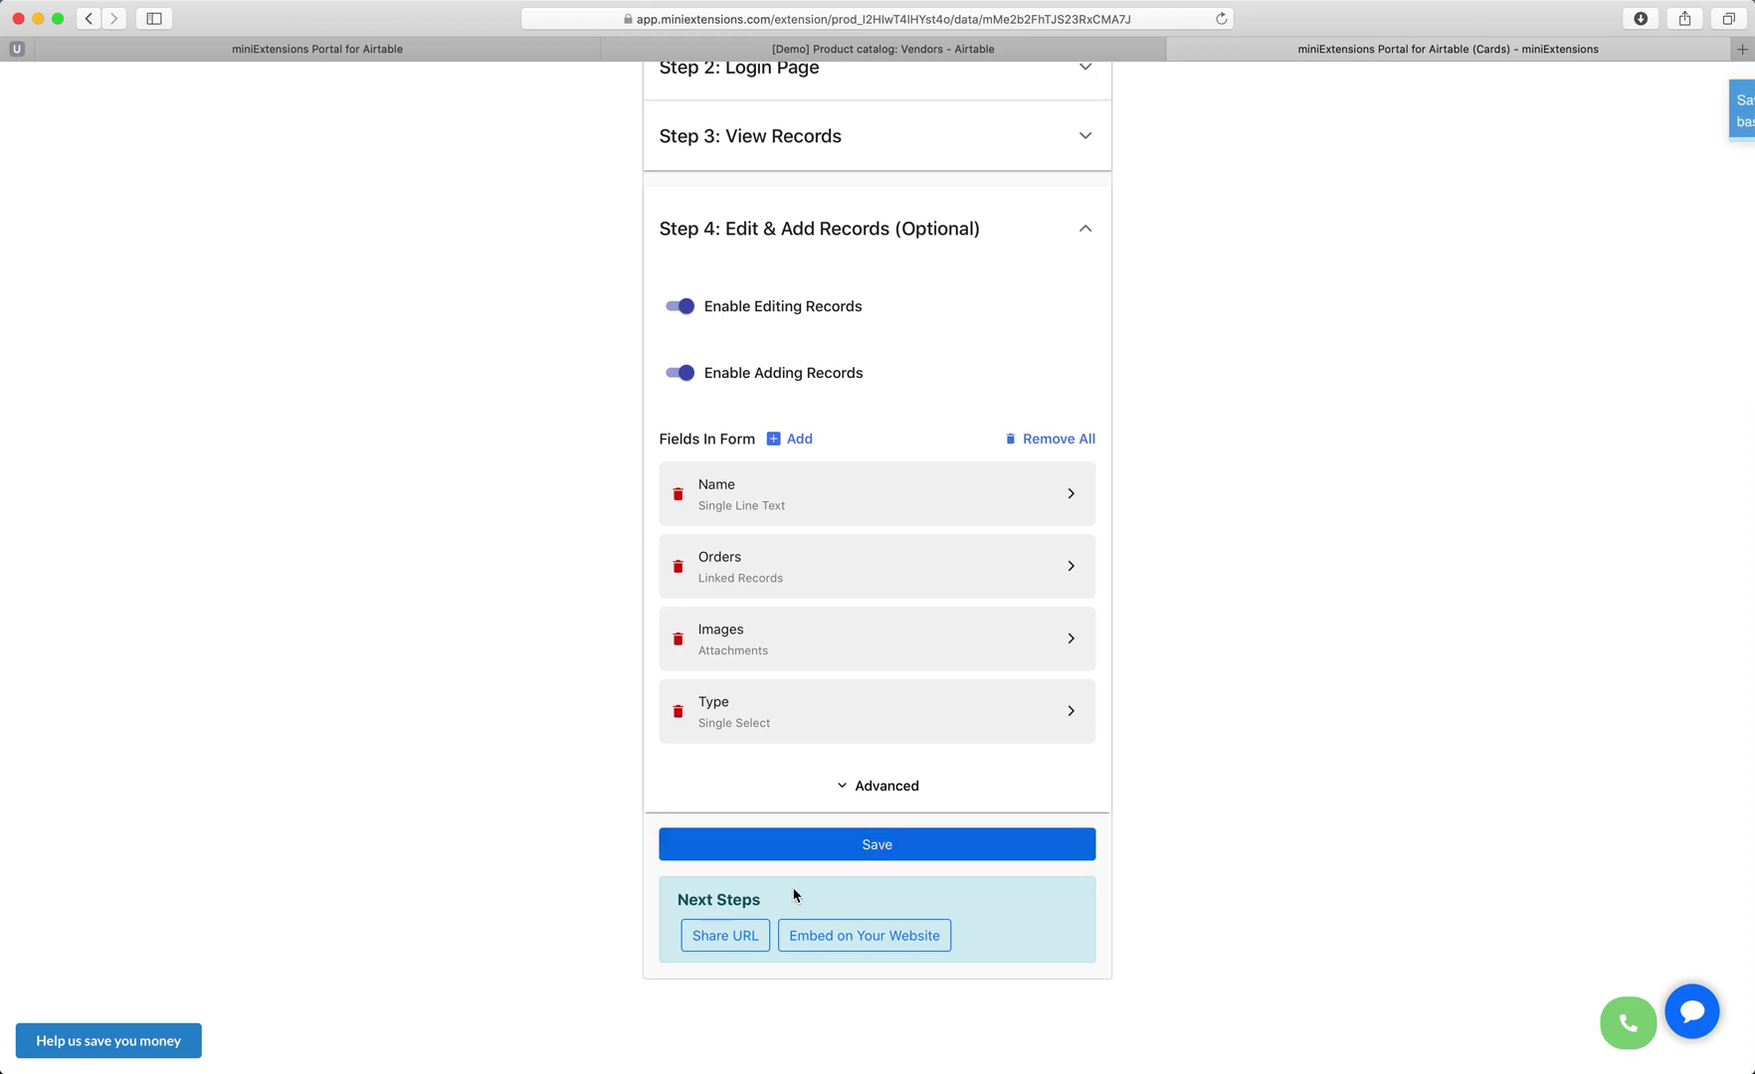
left_click(725, 934)
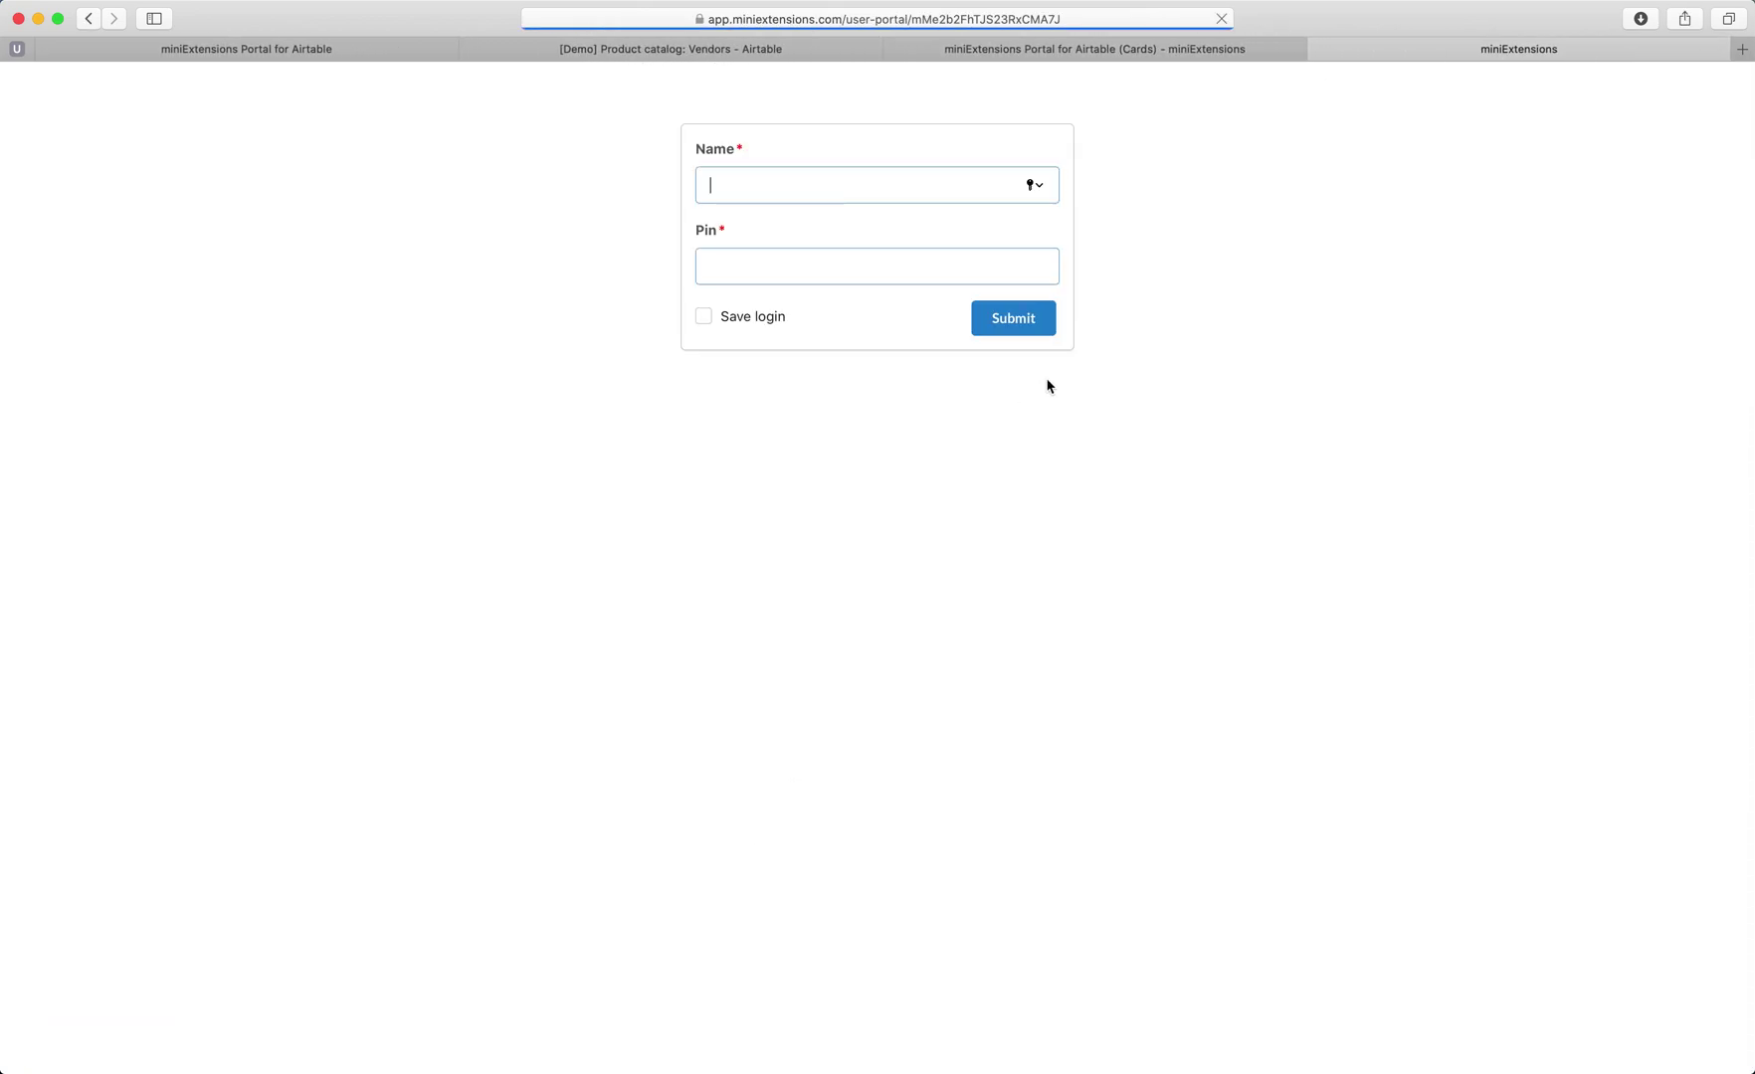
Sign in to the live card portal with the test vendor's username and pin, then scroll its record cards.
left_click(988, 258)
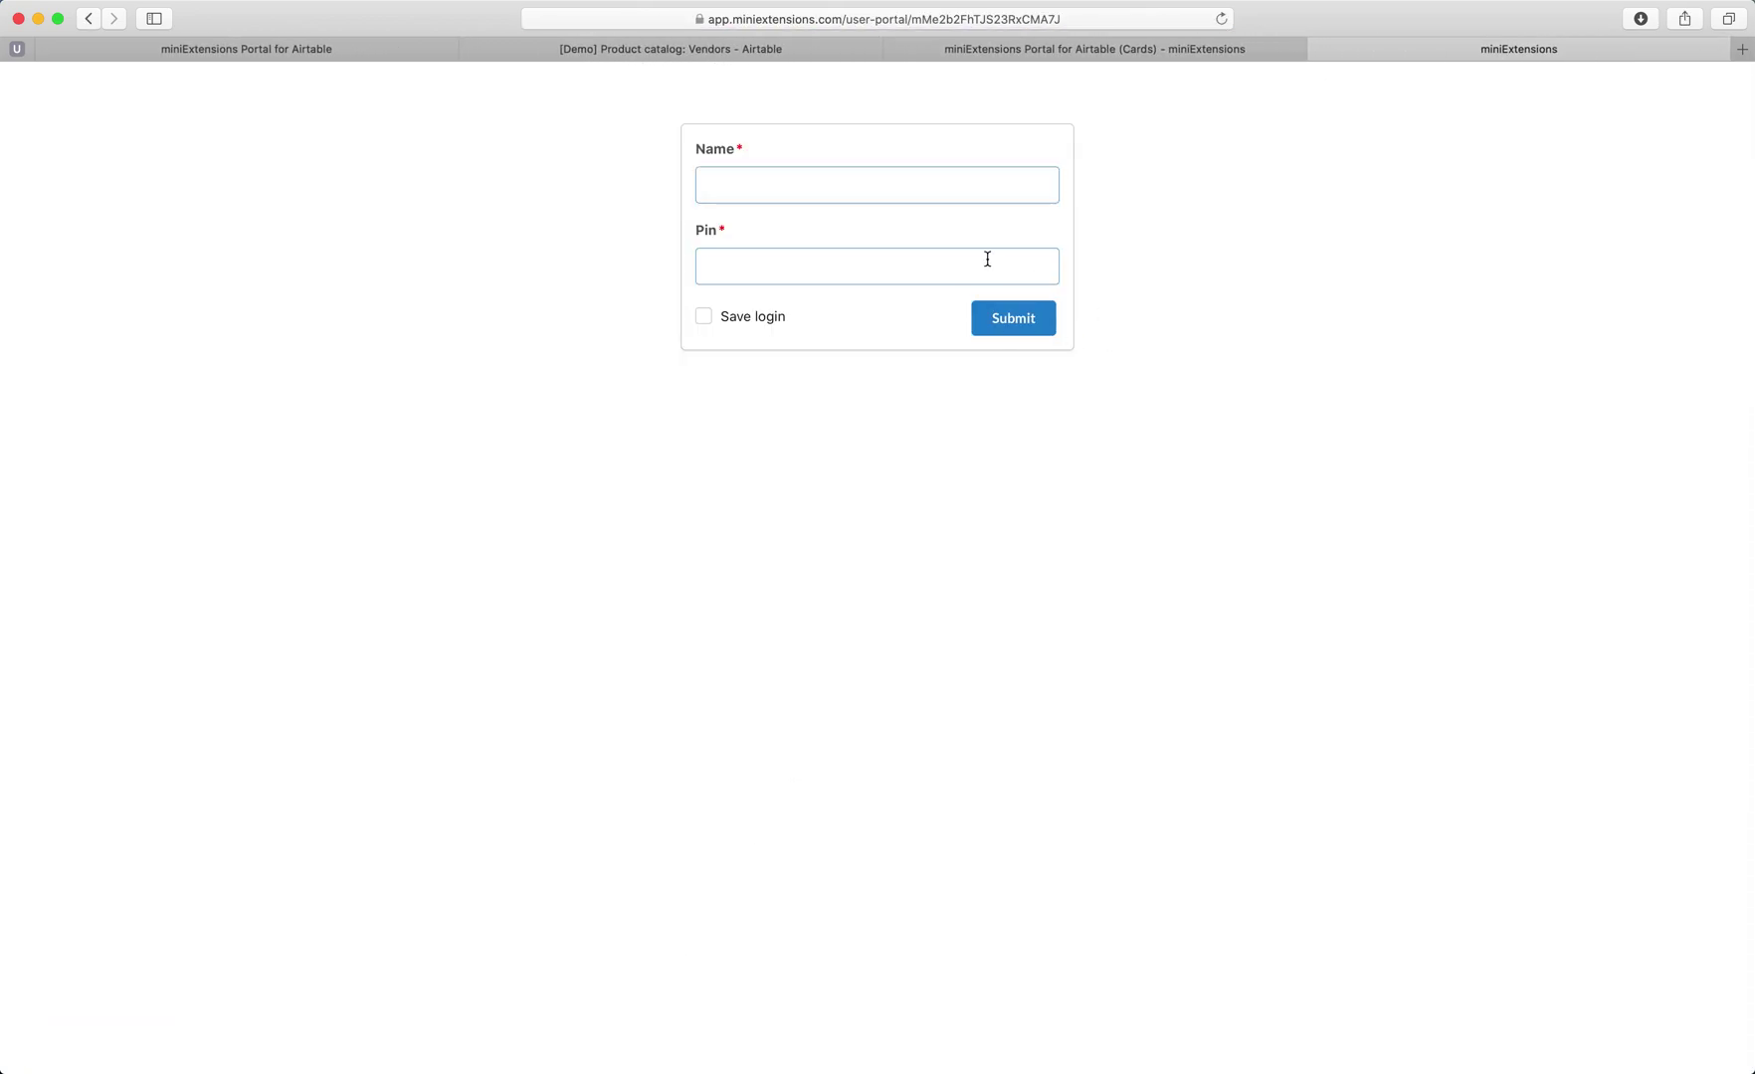
left_click(775, 184)
type("box")
key("Tab")
type("123")
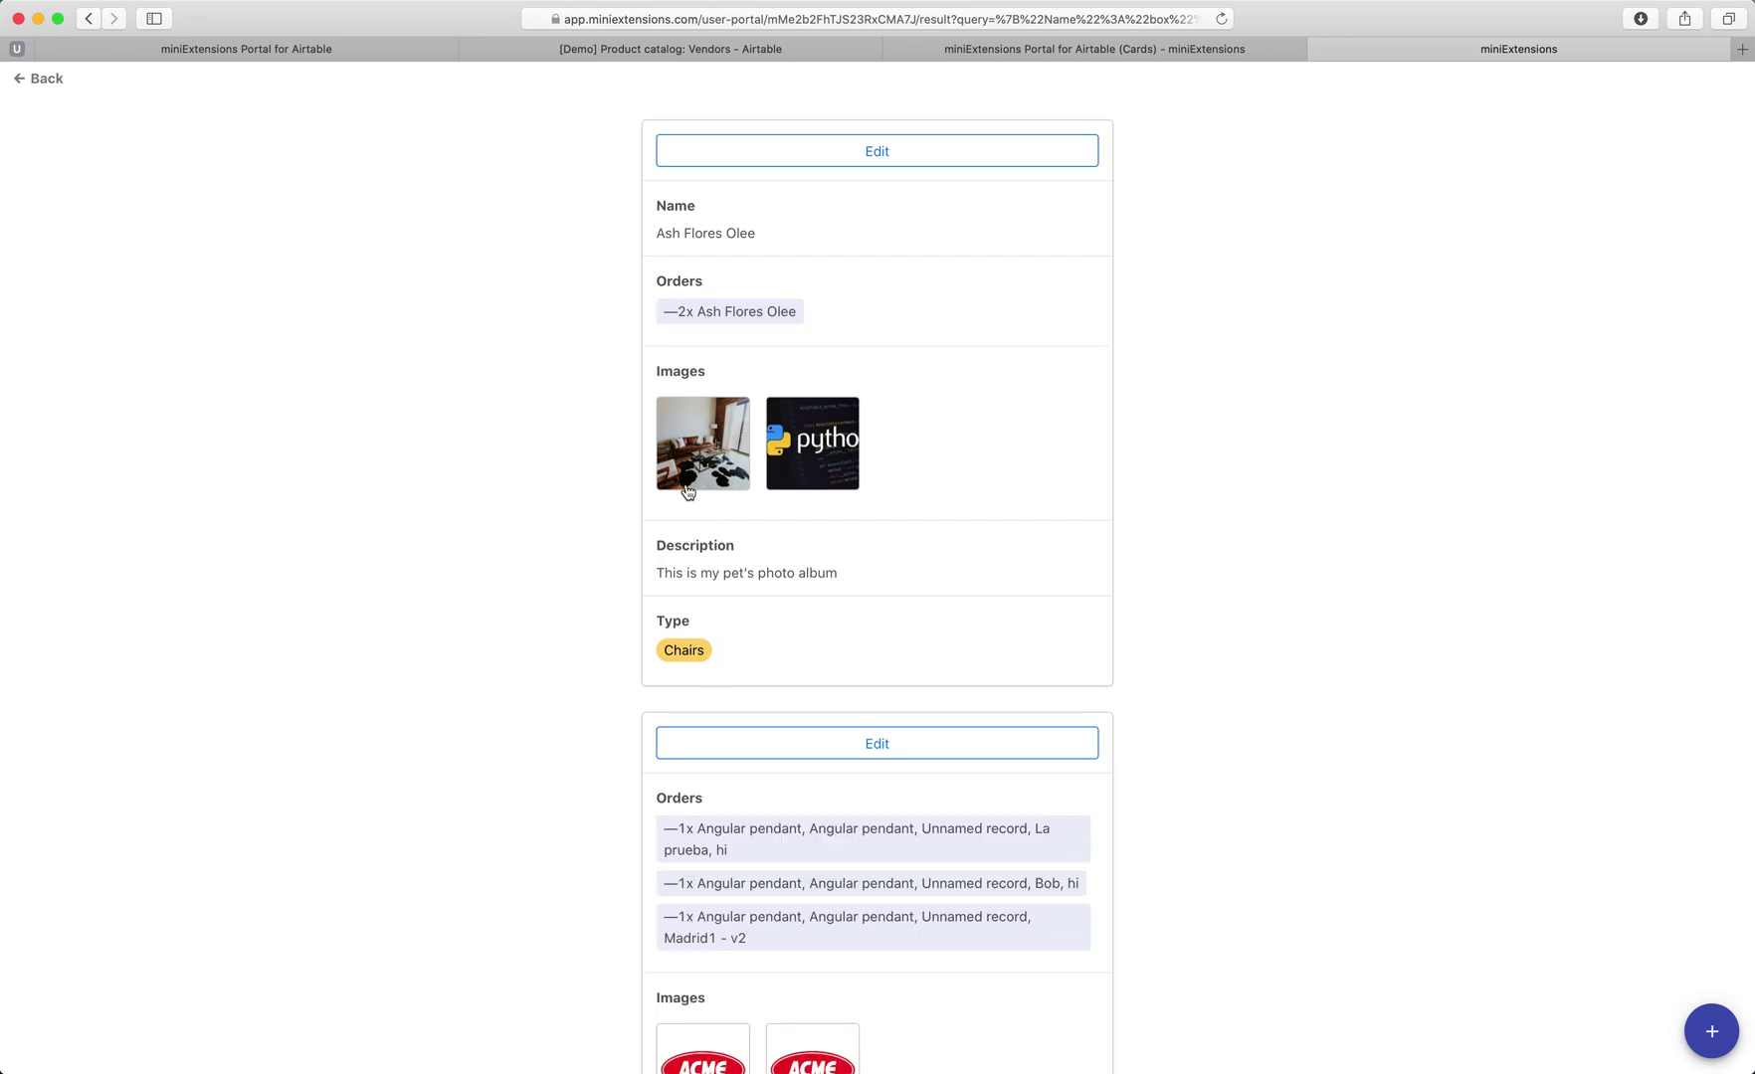
scroll(688, 491, "down", 2)
scroll(688, 491, "down", 3)
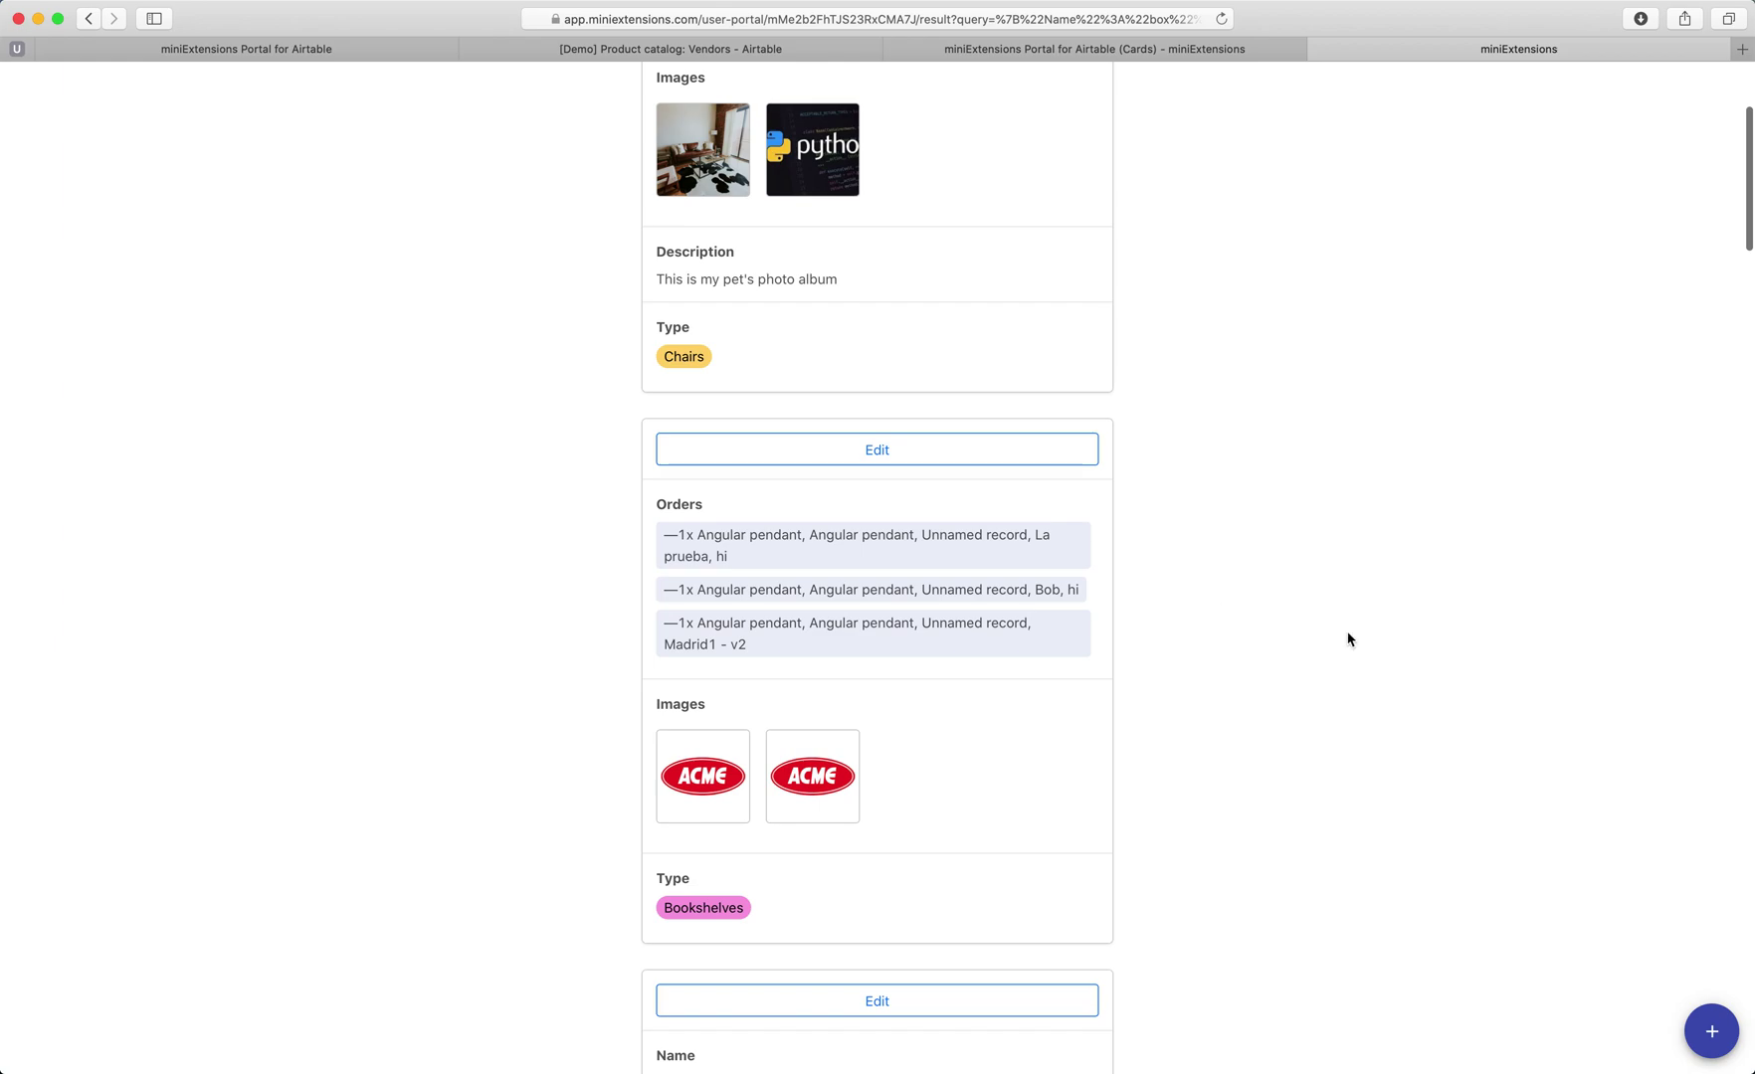
scroll(982, 290, "up", 5)
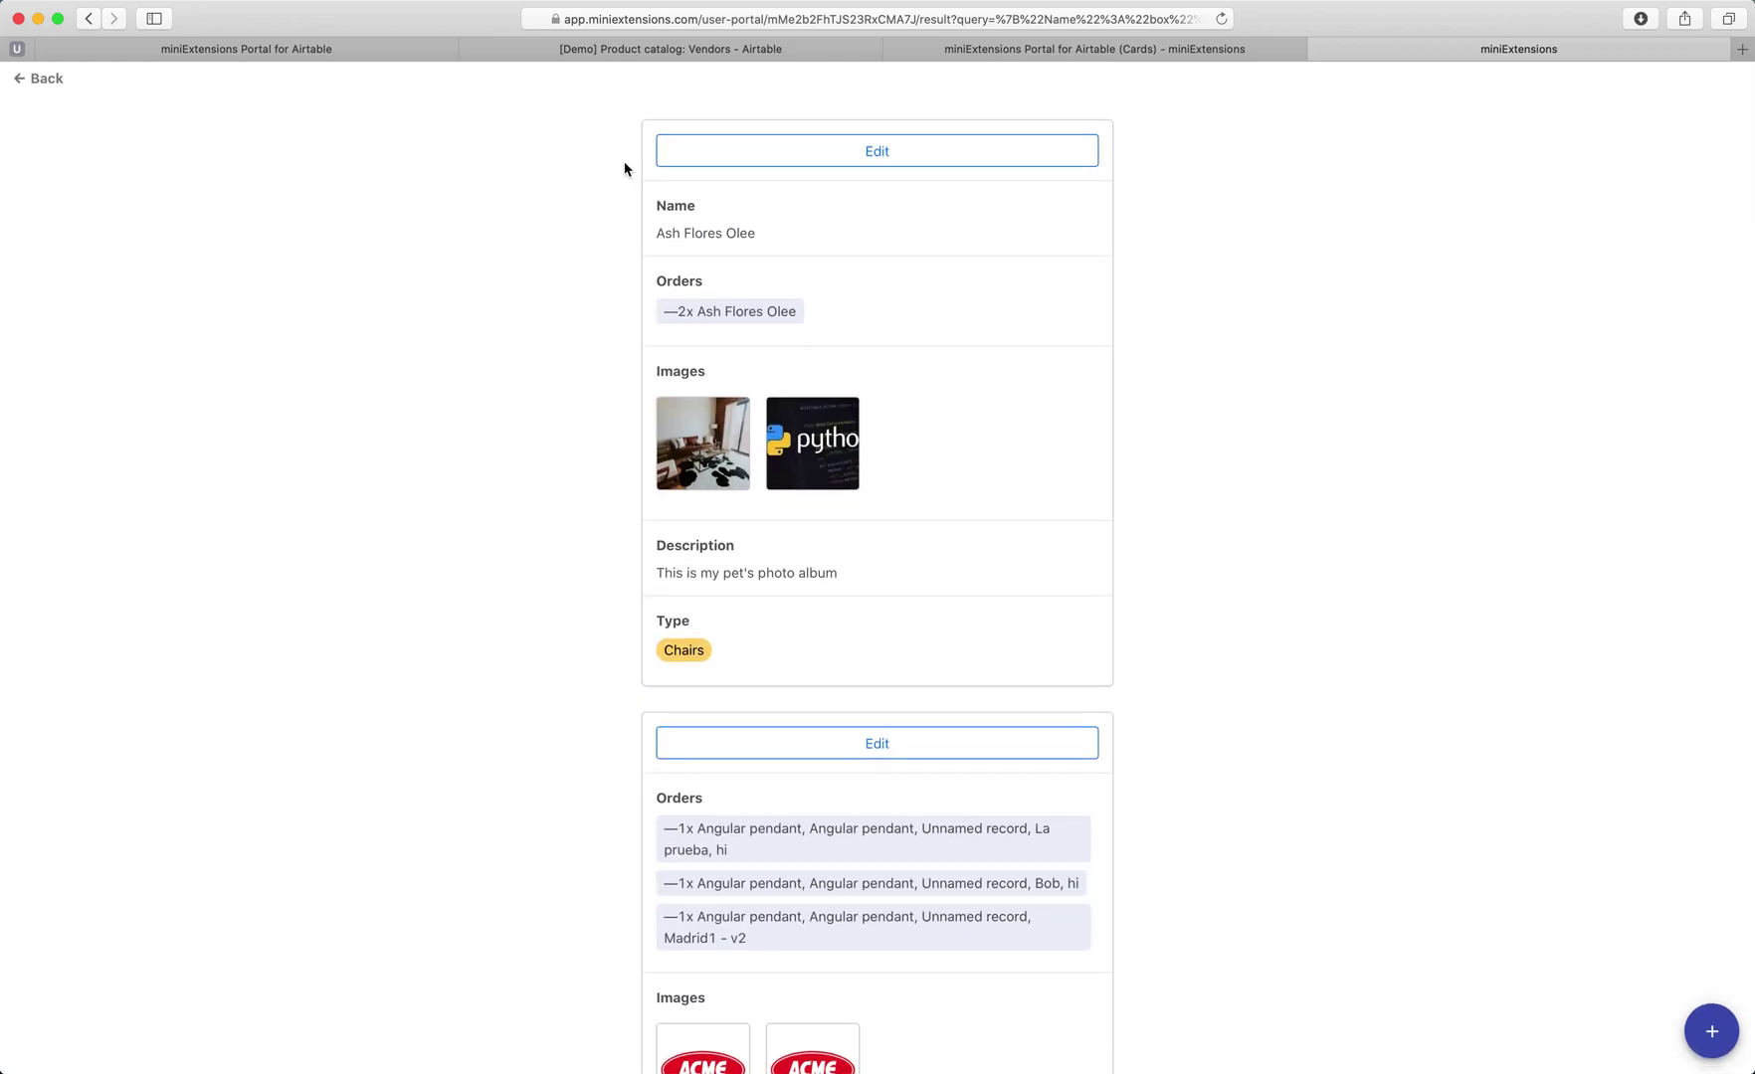
Open the Browse Tab page from the product page's Advanced Features and fill in the grid demo username.
left_click(278, 51)
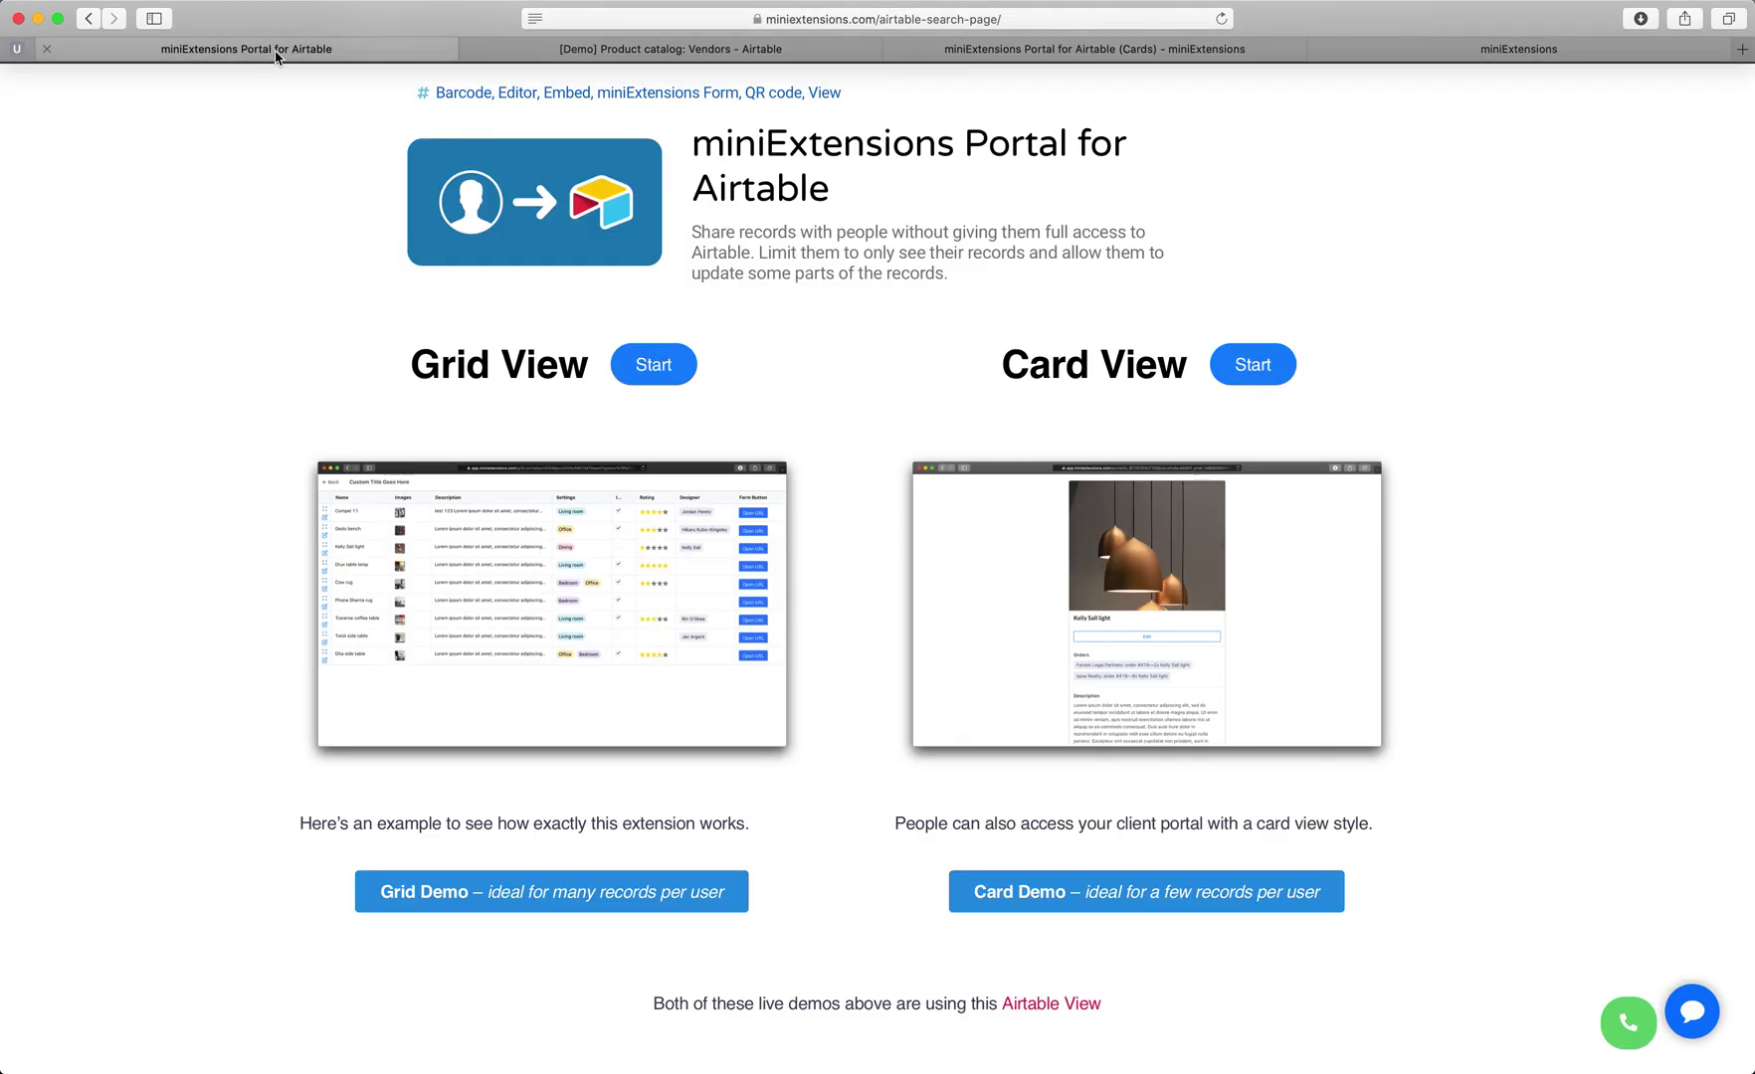
scroll(559, 305, "down", 5)
scroll(559, 305, "down", 4)
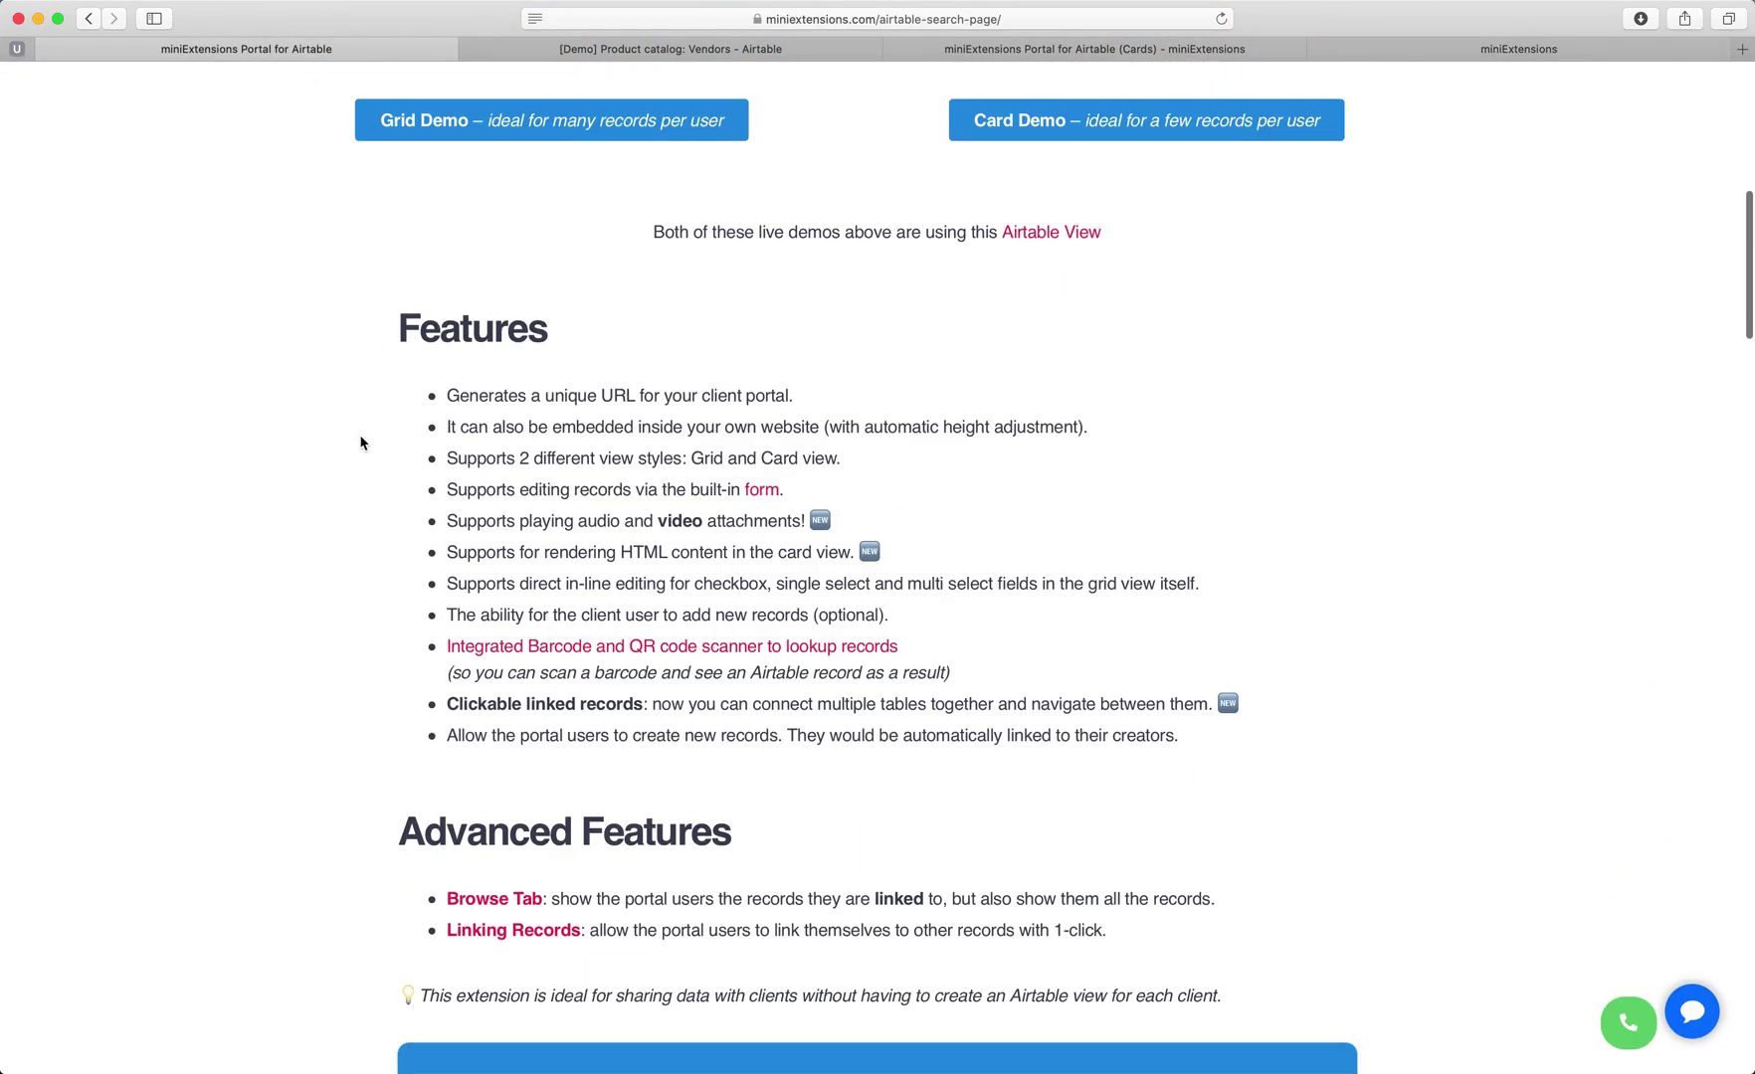
scroll(643, 609, "down", 1)
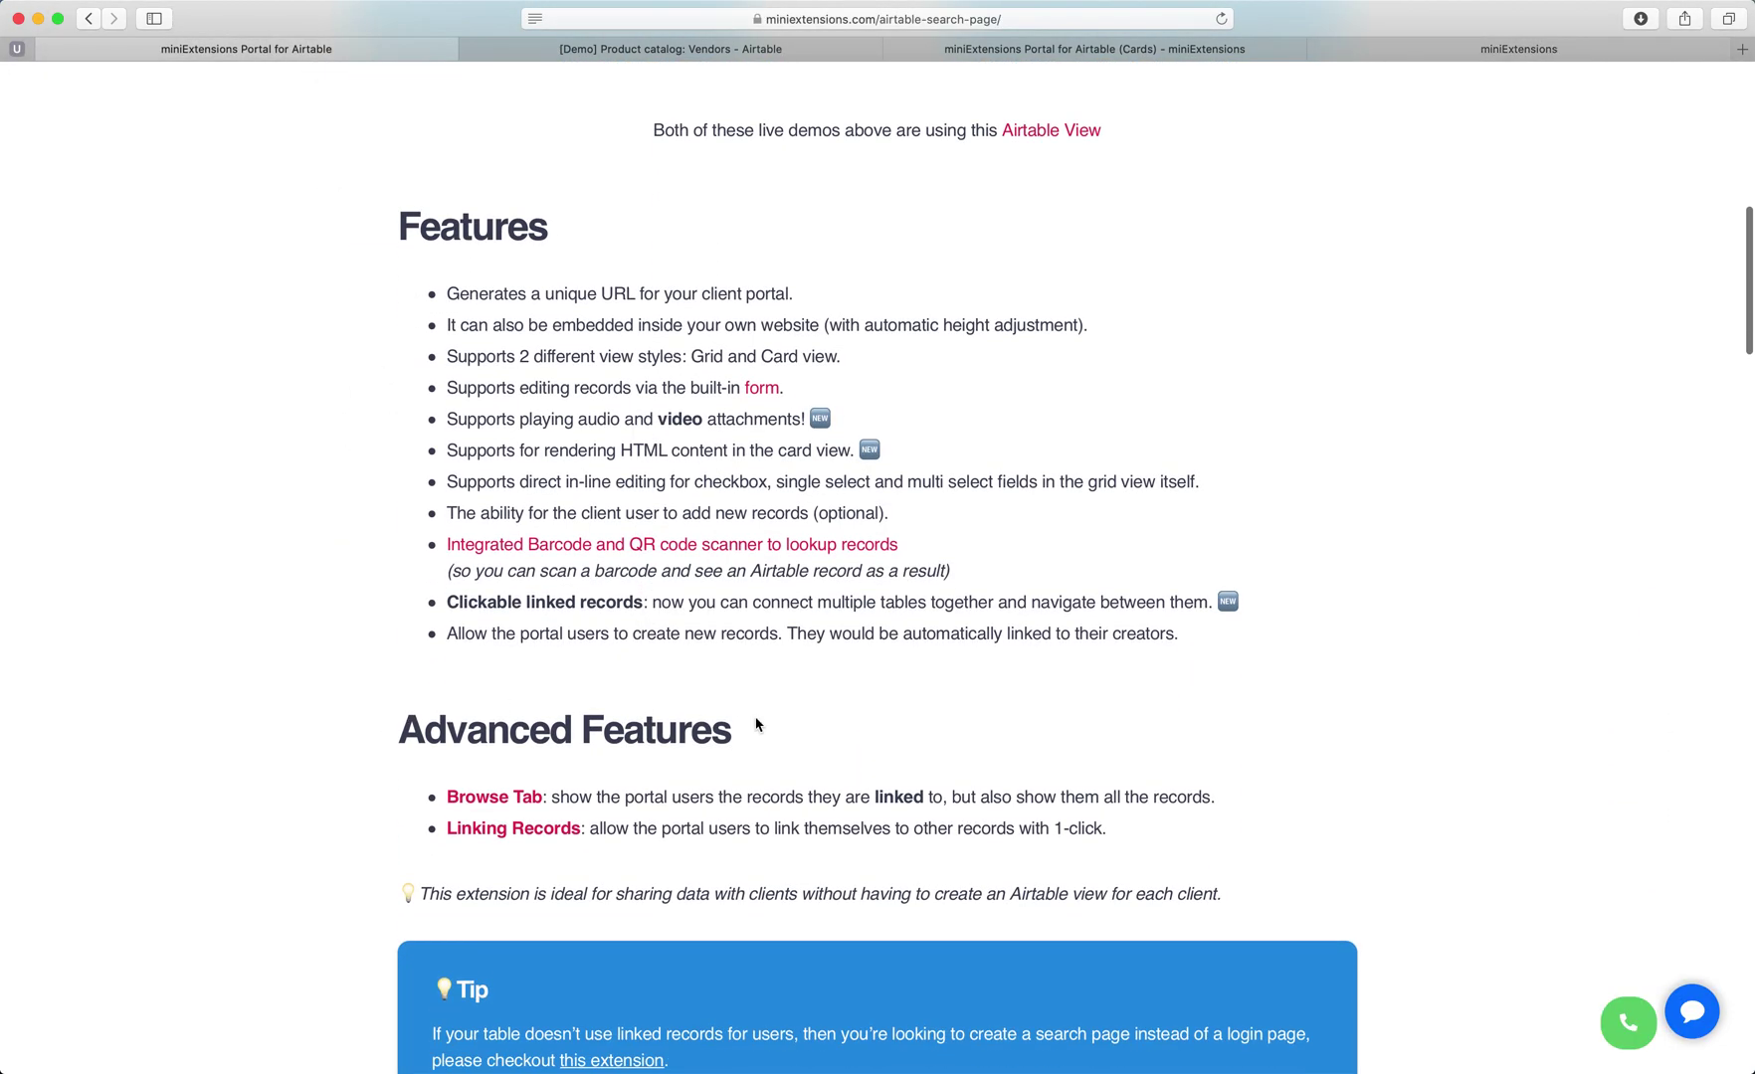
left_click(522, 797)
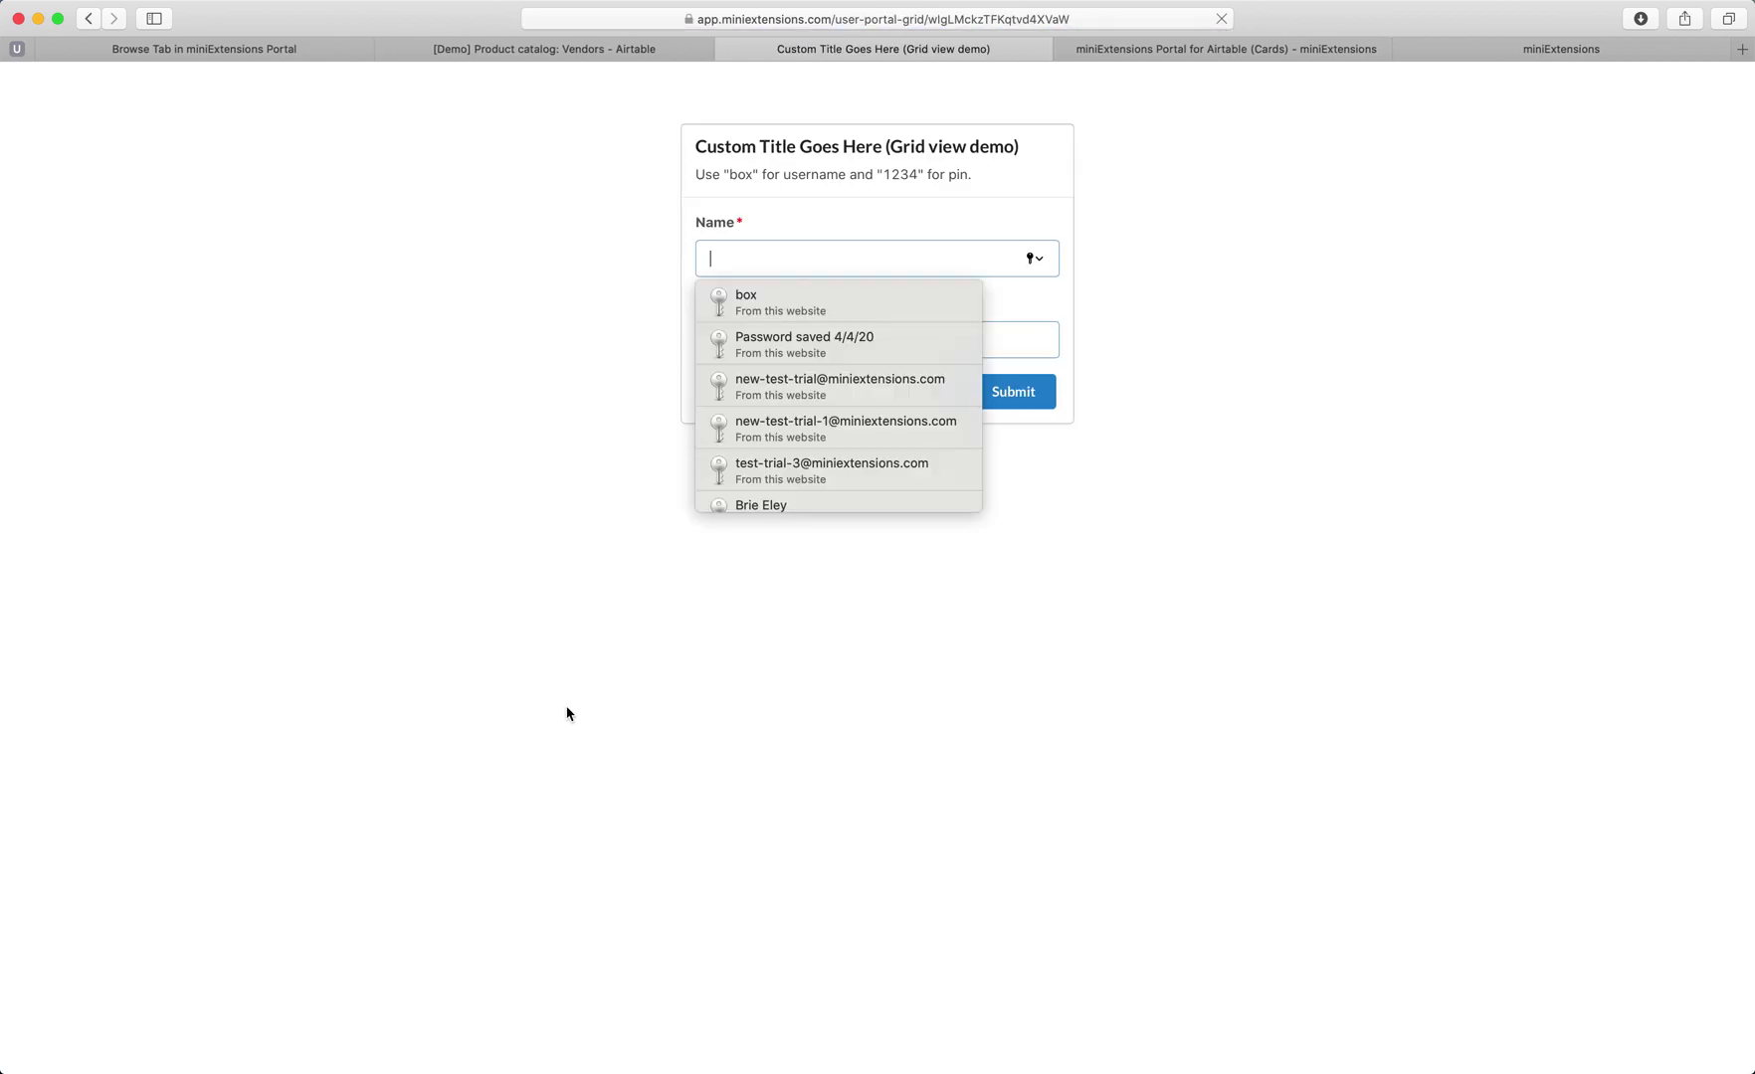
left_click(756, 302)
type("1234")
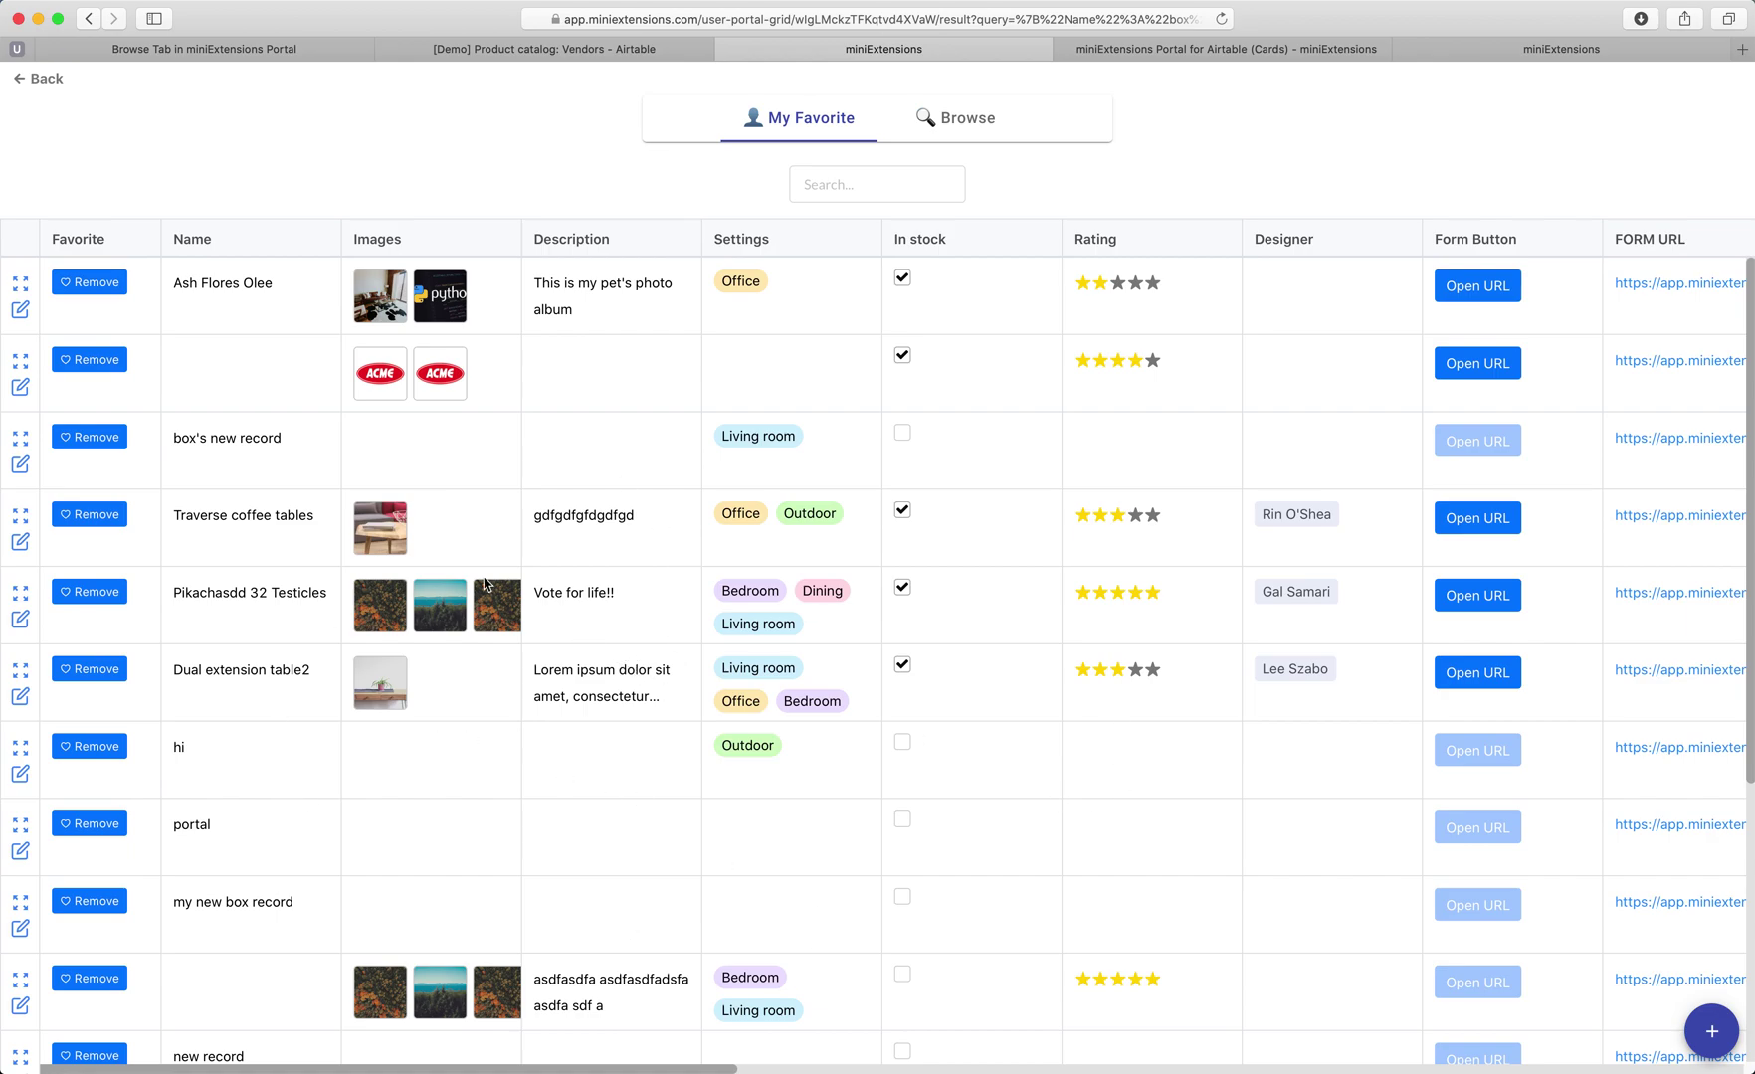
left_click(92, 286)
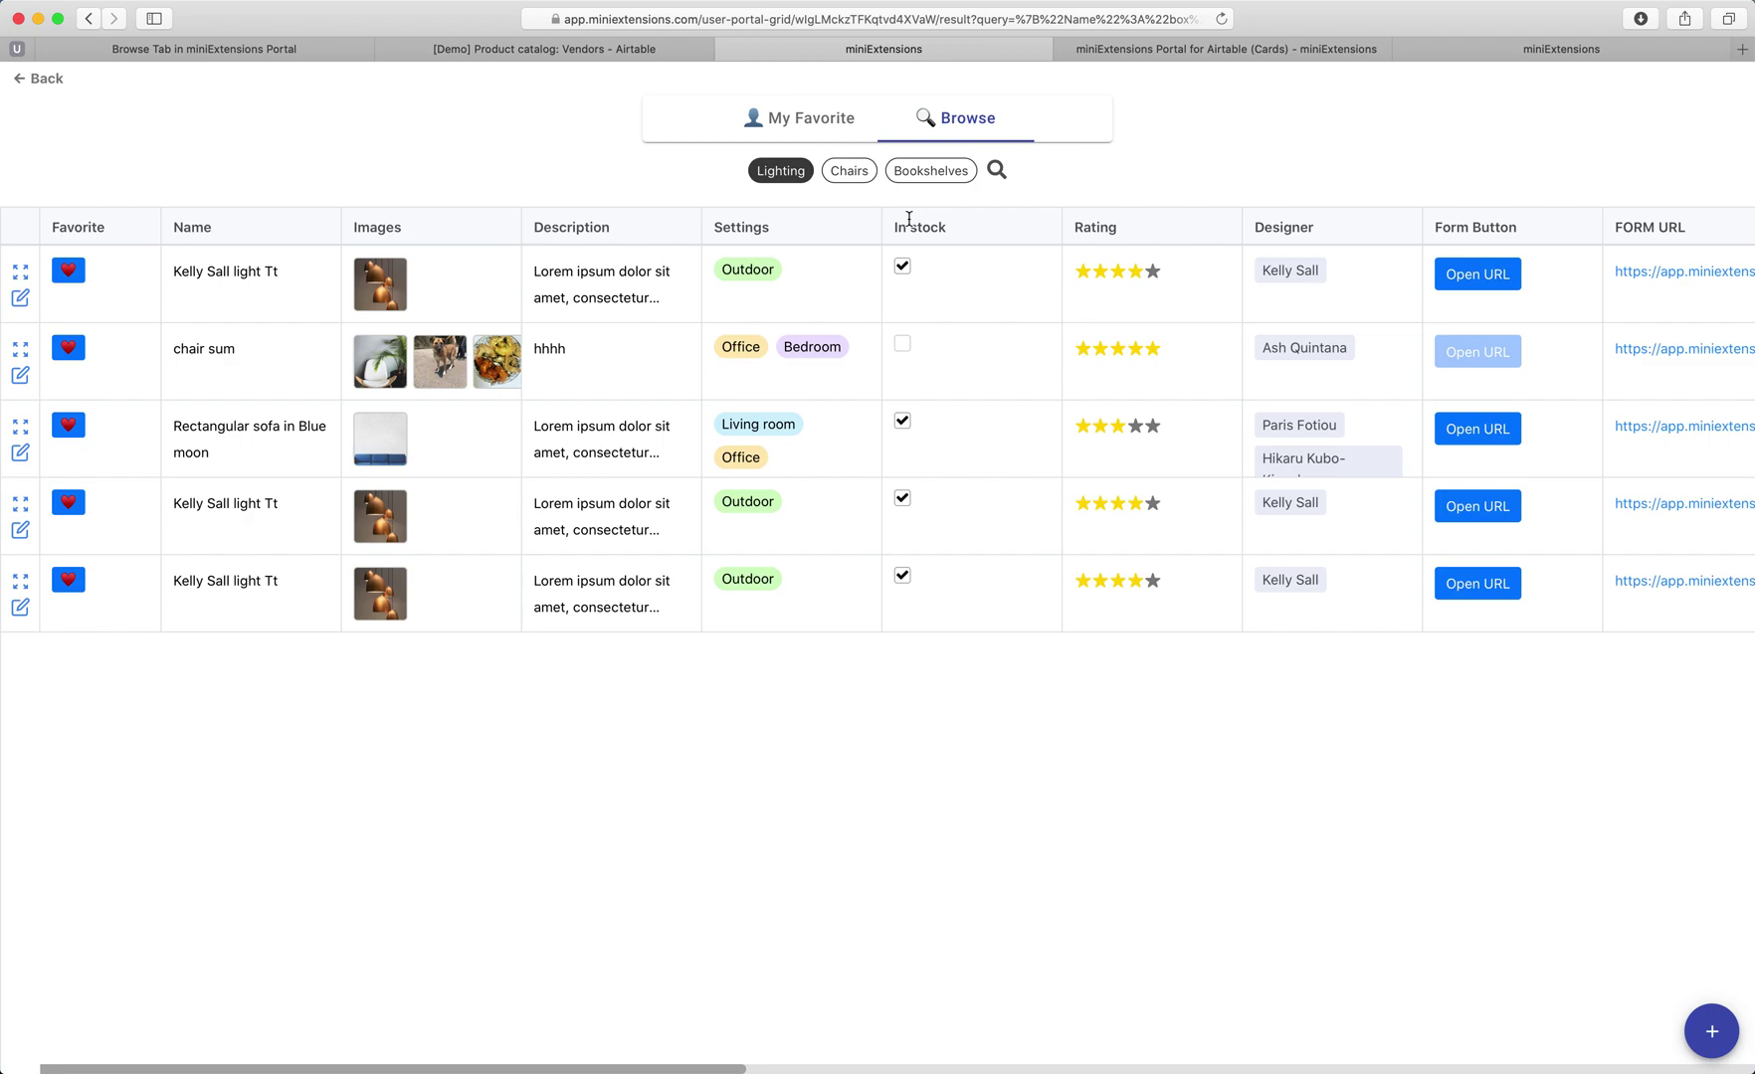
left_click(847, 177)
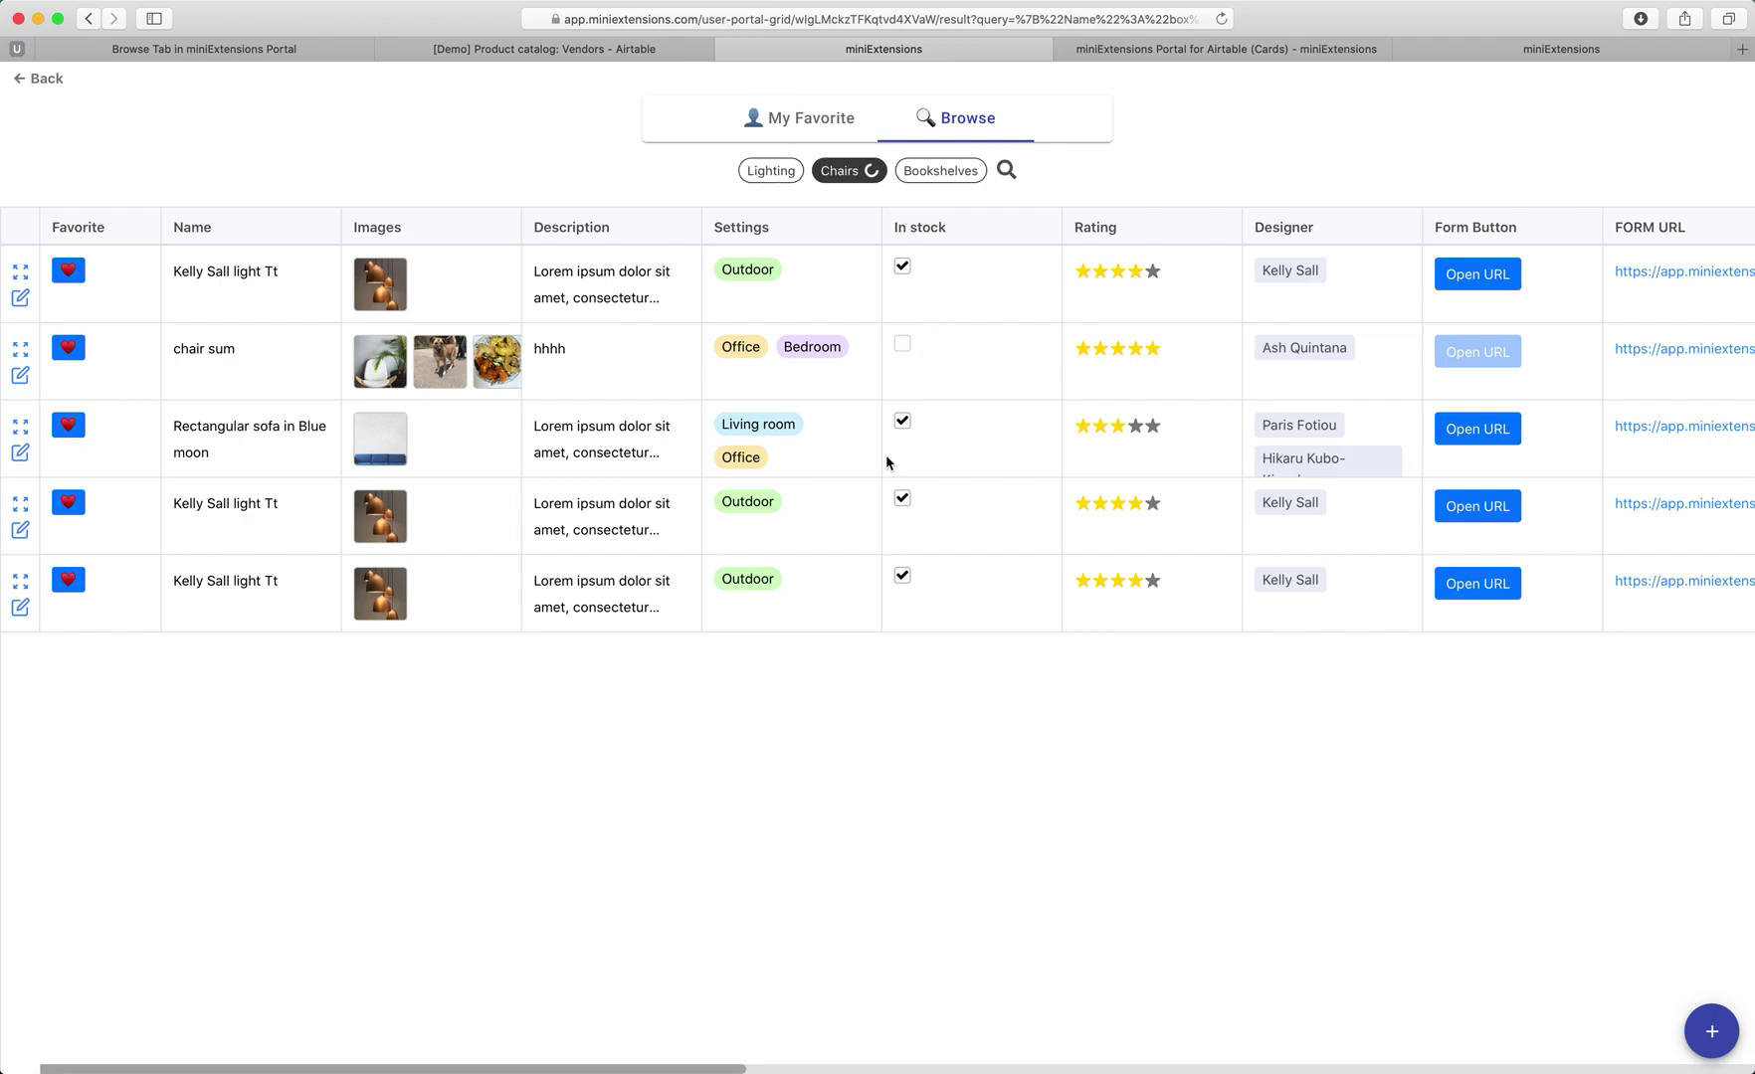